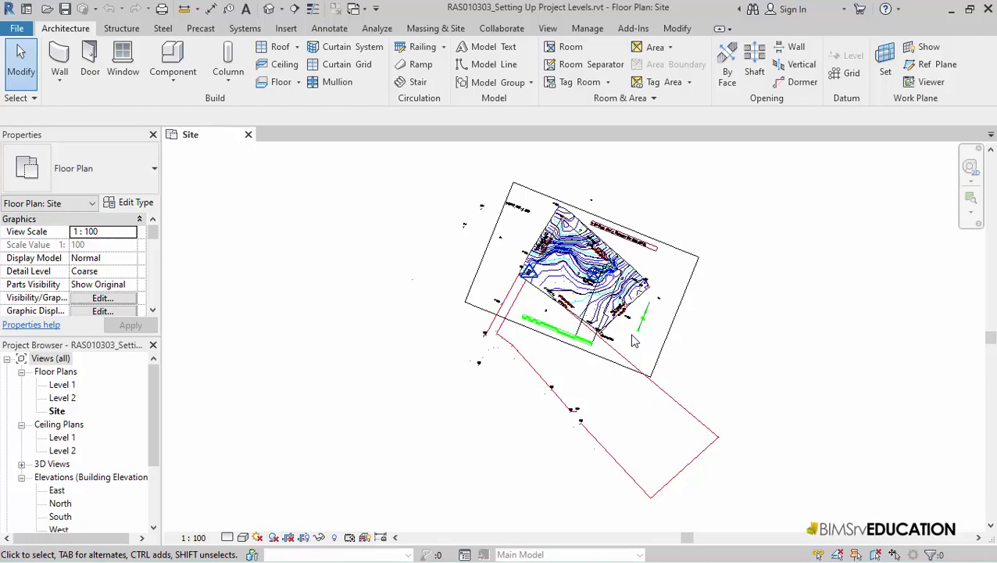
Examine the imported topographic survey around the project base point near the Parcel 55 label on the site plan
scroll(634, 340, "up", 5)
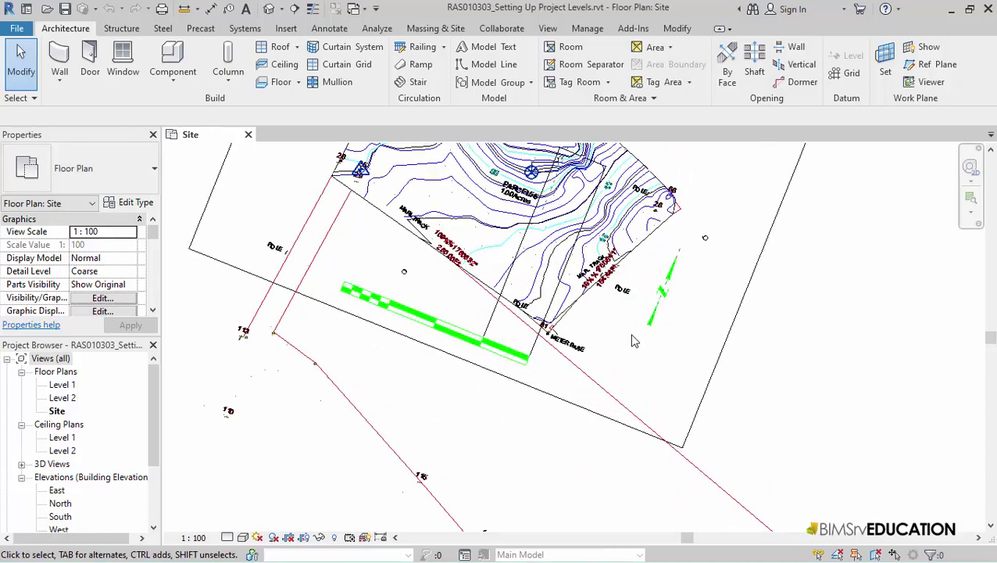
scroll(634, 340, "up", 1)
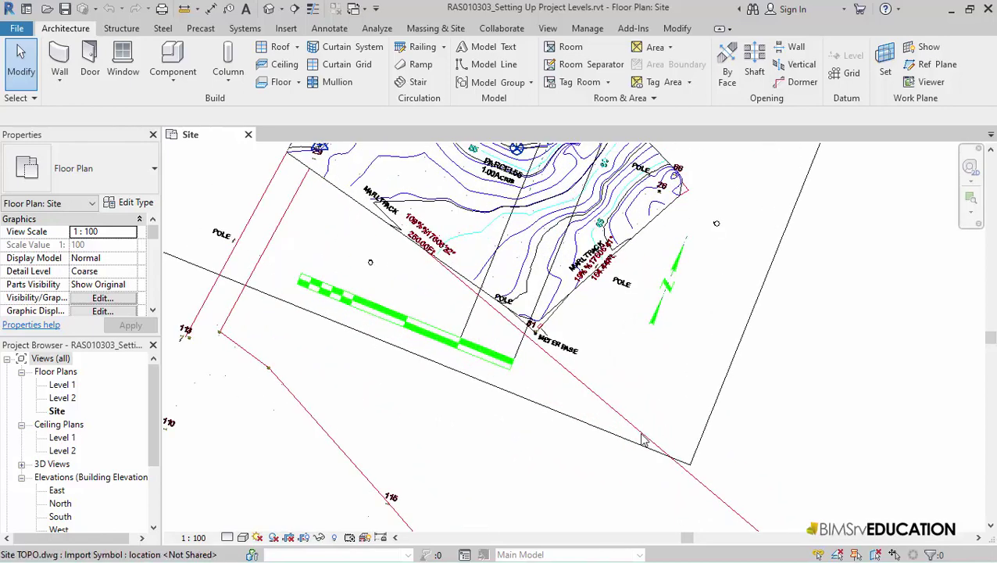
middle_click_drag(623, 334, 630, 492)
scroll(621, 463, "up", 1)
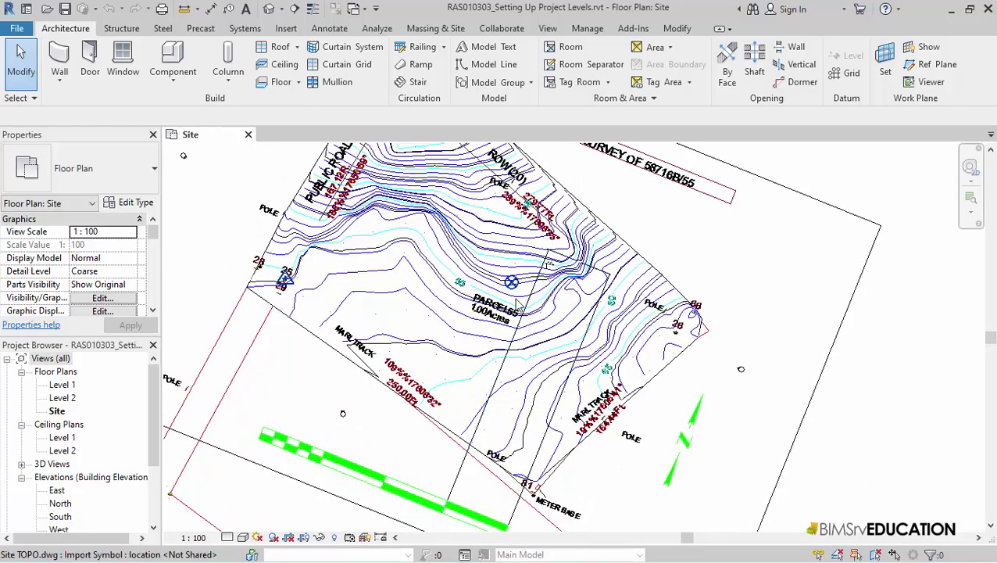
scroll(513, 285, "up", 5)
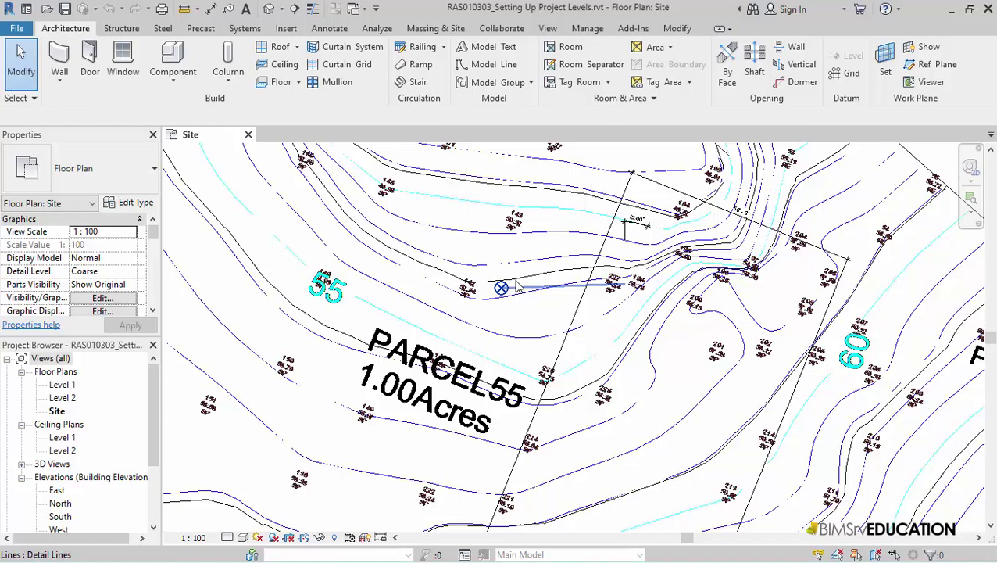
scroll(516, 287, "up", 3)
middle_click_drag(519, 341, 508, 391)
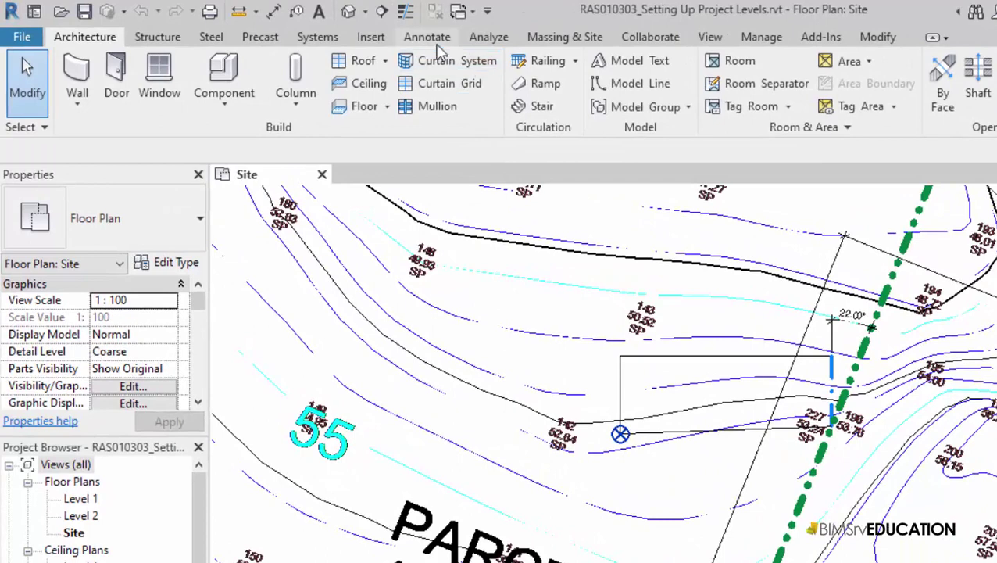
Place a spot elevation with a leader and shoulder at the project base point, with its text beside survey point 142
left_click(435, 39)
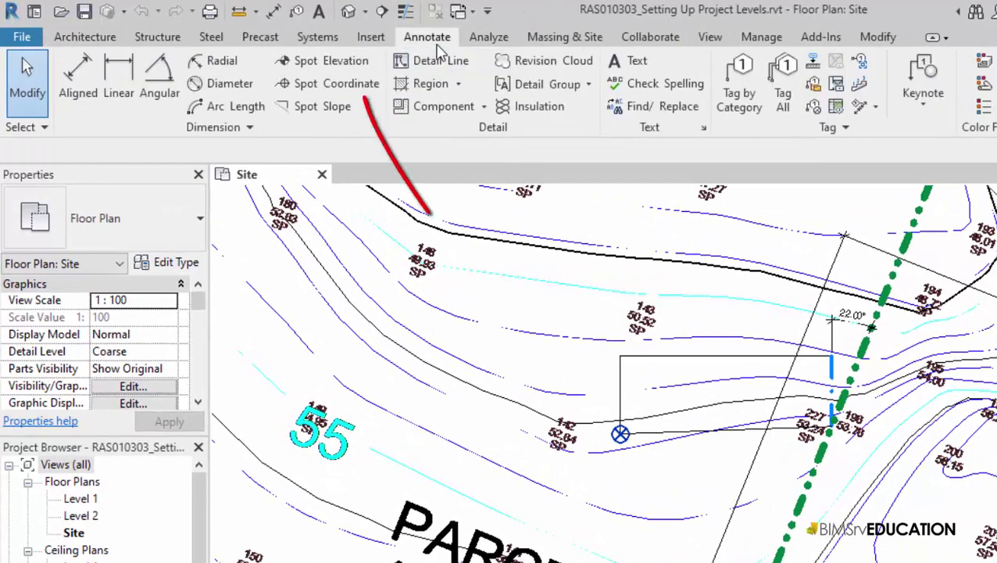
left_click(350, 69)
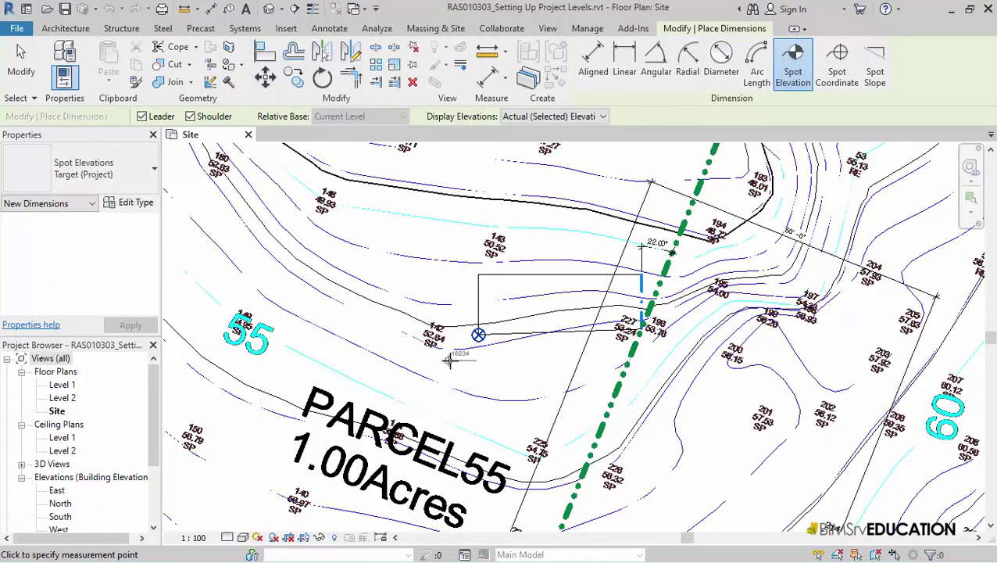
scroll(448, 360, "up", 3)
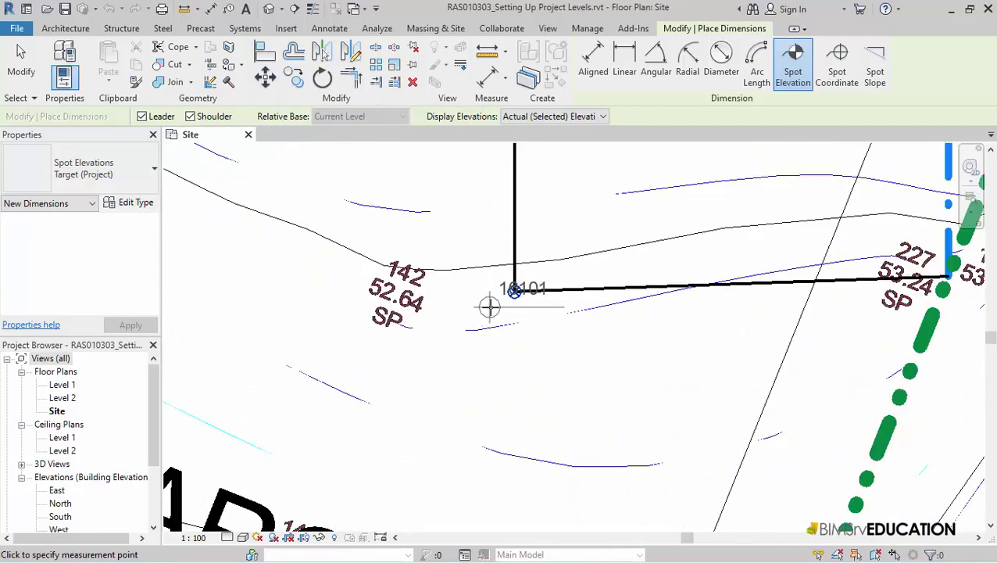
scroll(489, 304, "up", 2)
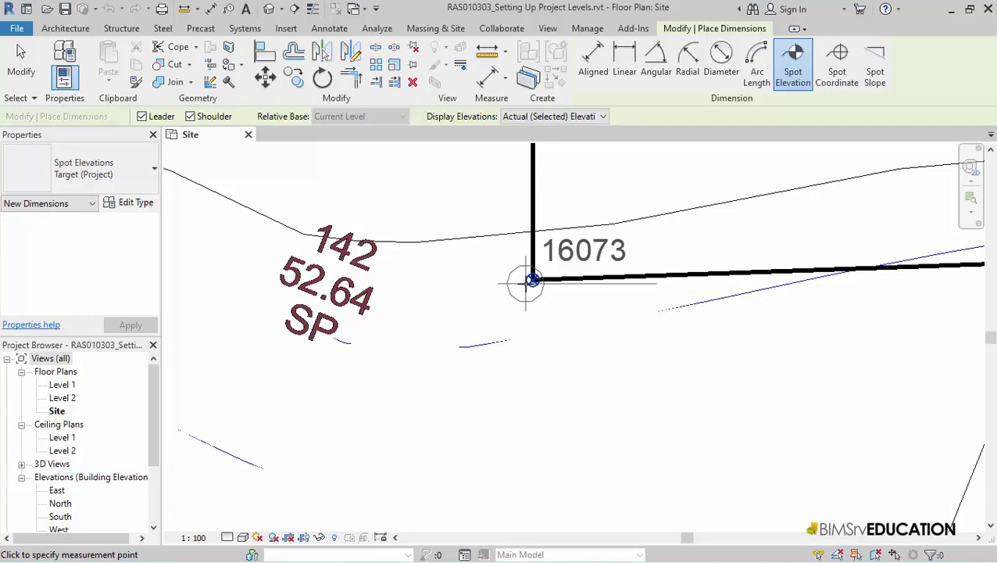
left_click(532, 279)
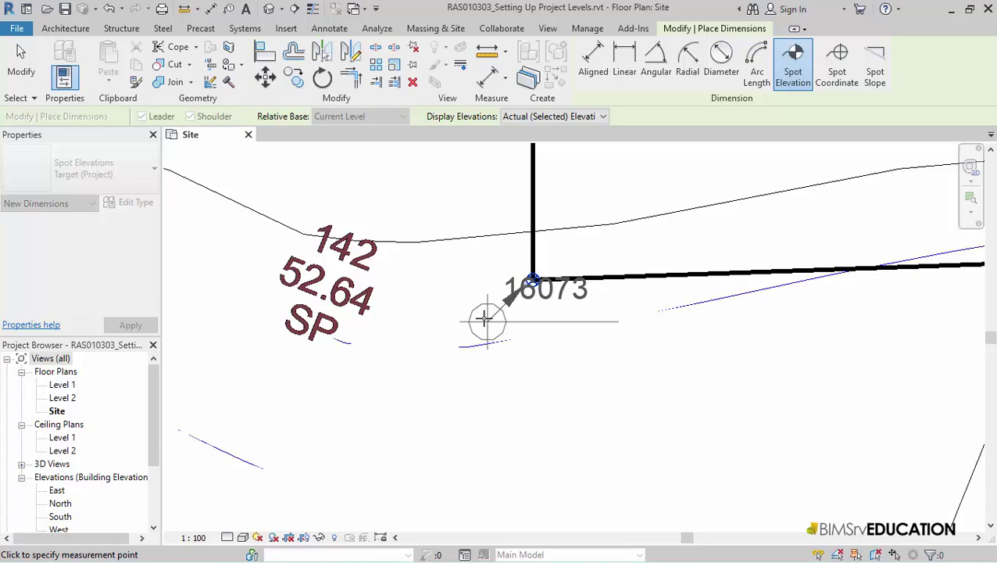
left_click(485, 316)
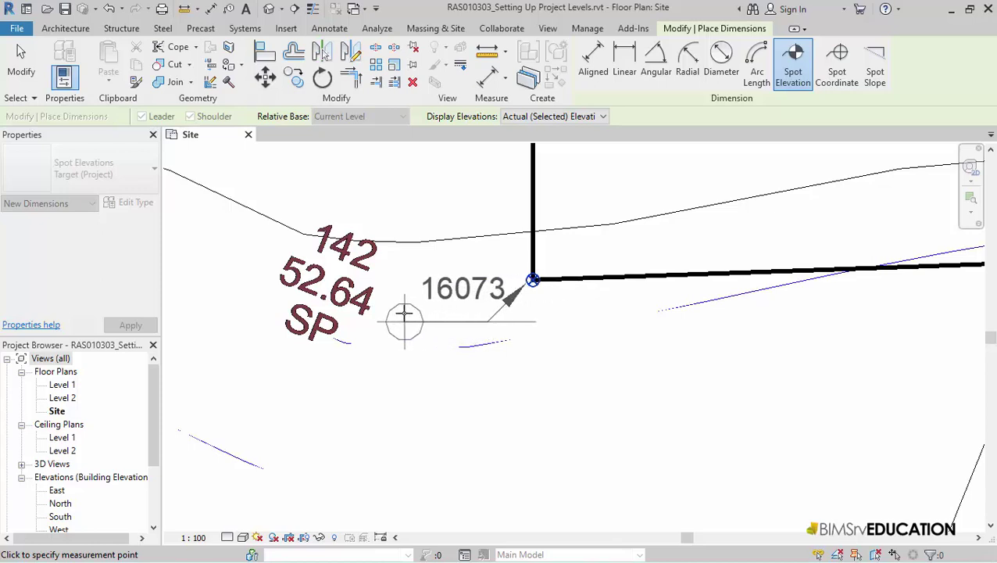
left_click(397, 313)
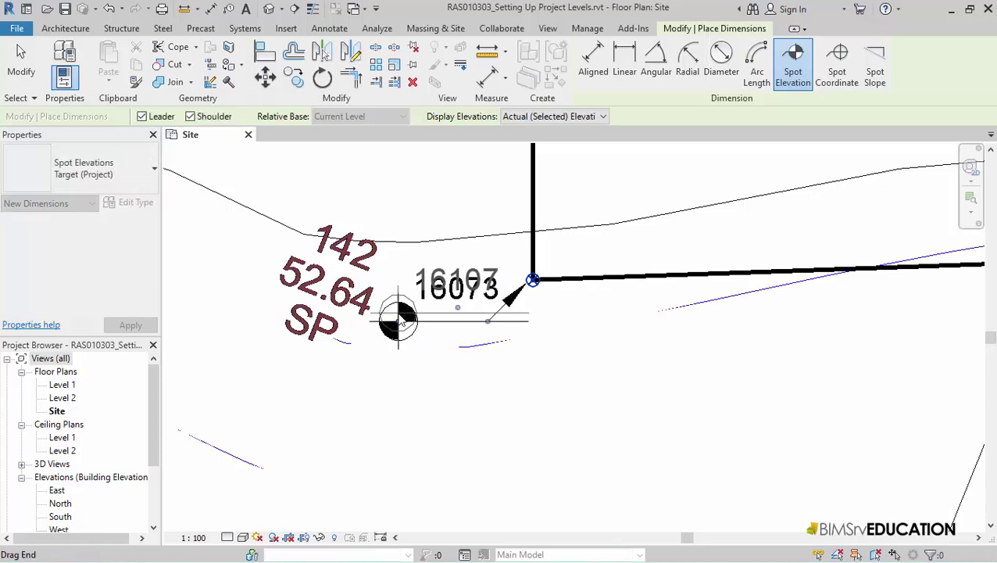
left_click(21, 71)
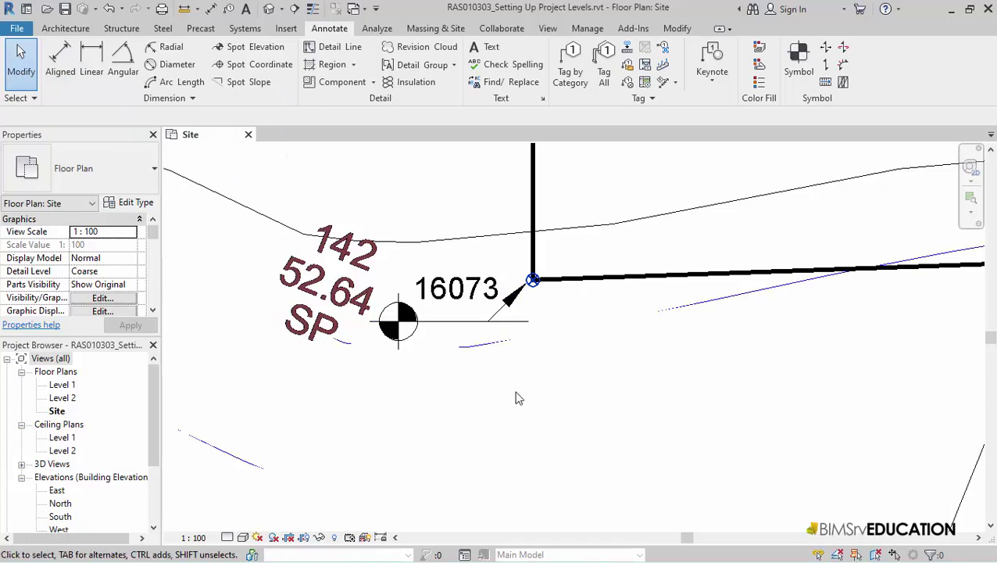
Set the project base point's elevation to 16 m
left_click(532, 279)
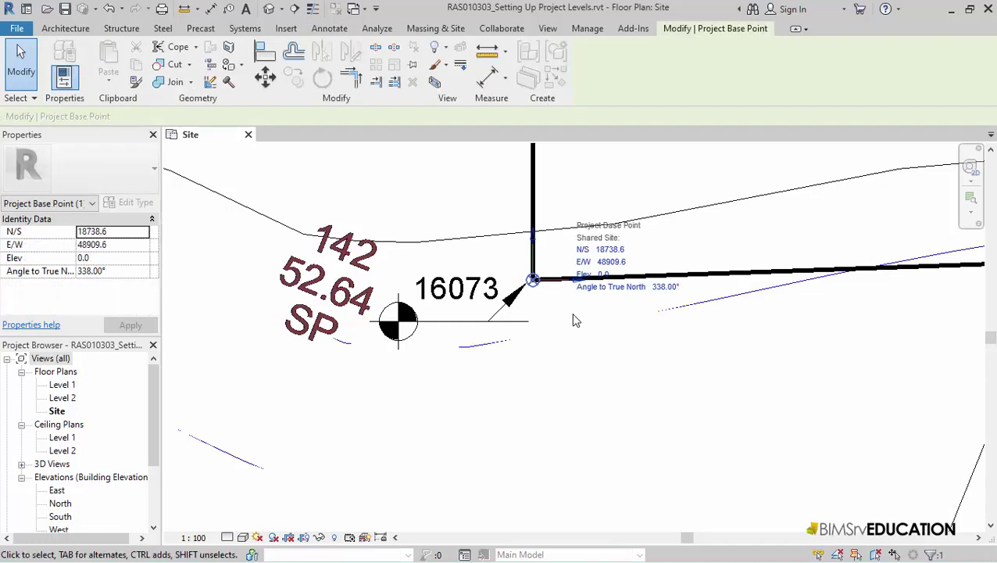
left_click(98, 259)
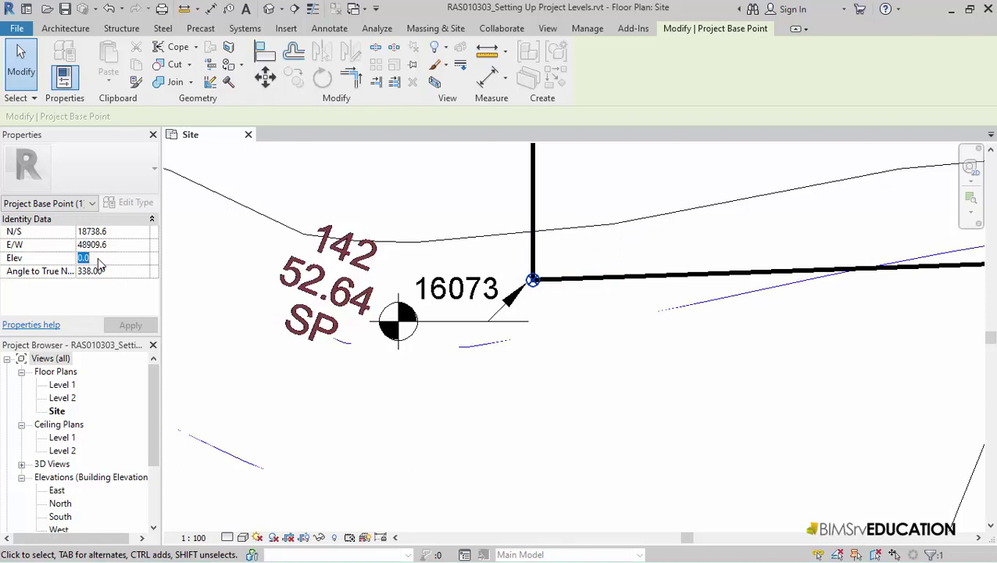
type("16m")
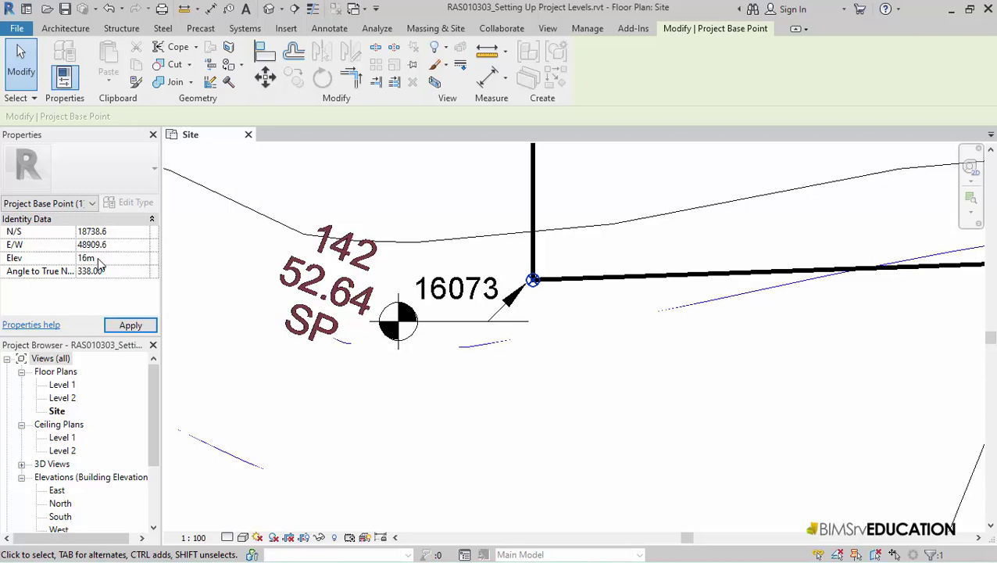
key("Return")
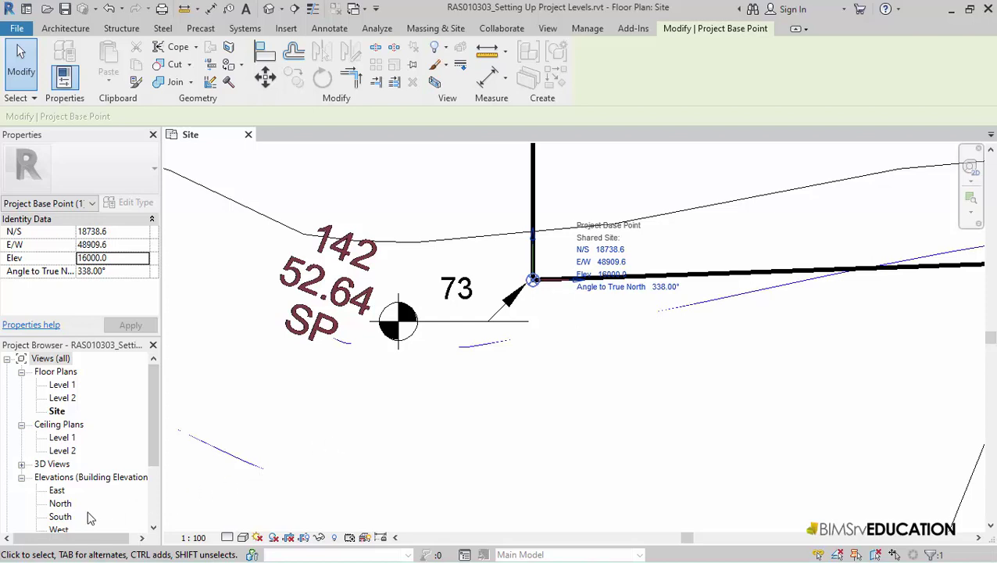
Open the South elevation view and examine the Level 1 and Level 2 heads below the topography
left_click(59, 520)
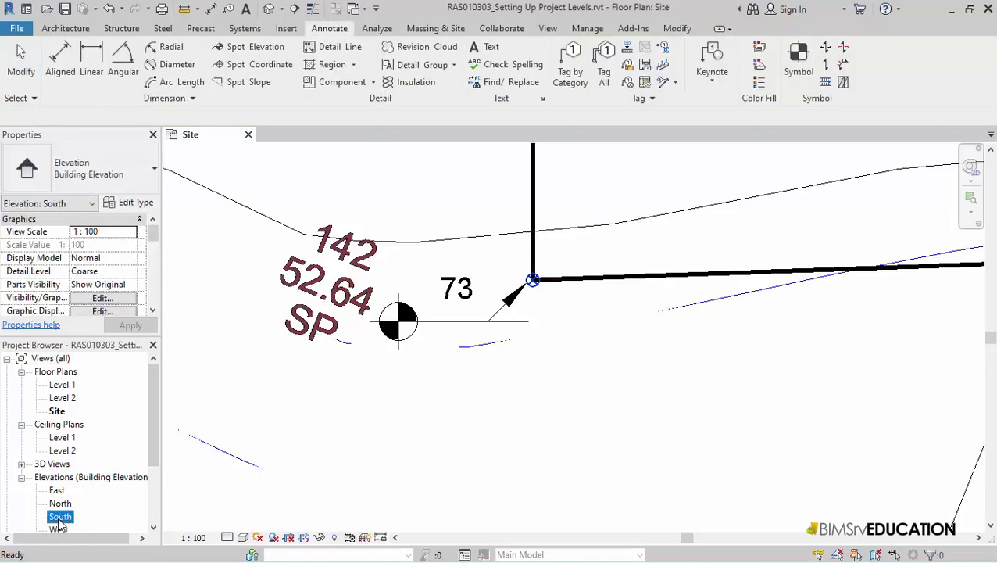
double_click(60, 519)
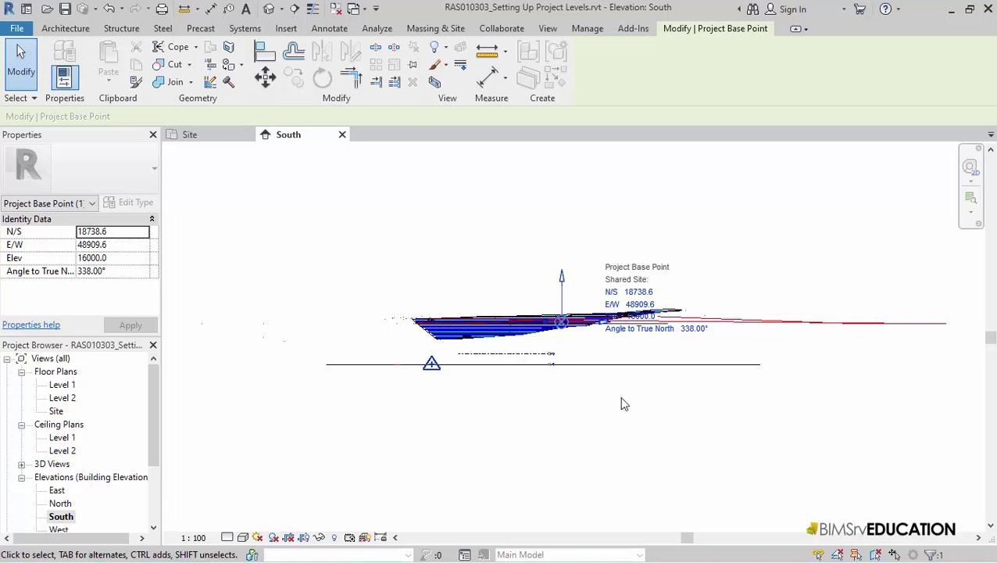
scroll(626, 390, "up", 2)
scroll(489, 374, "up", 5)
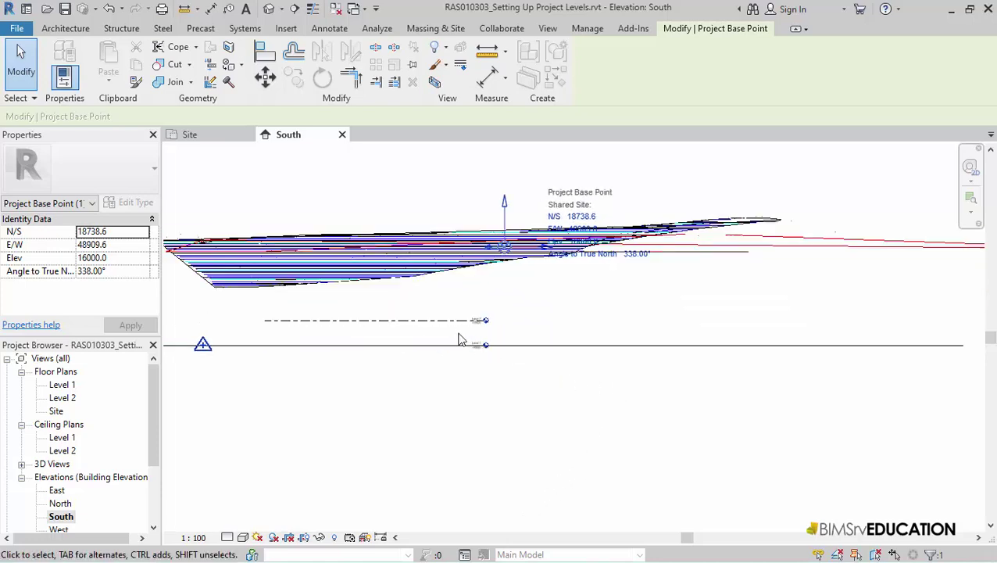
middle_click_drag(474, 400, 486, 423)
scroll(485, 423, "up", 1)
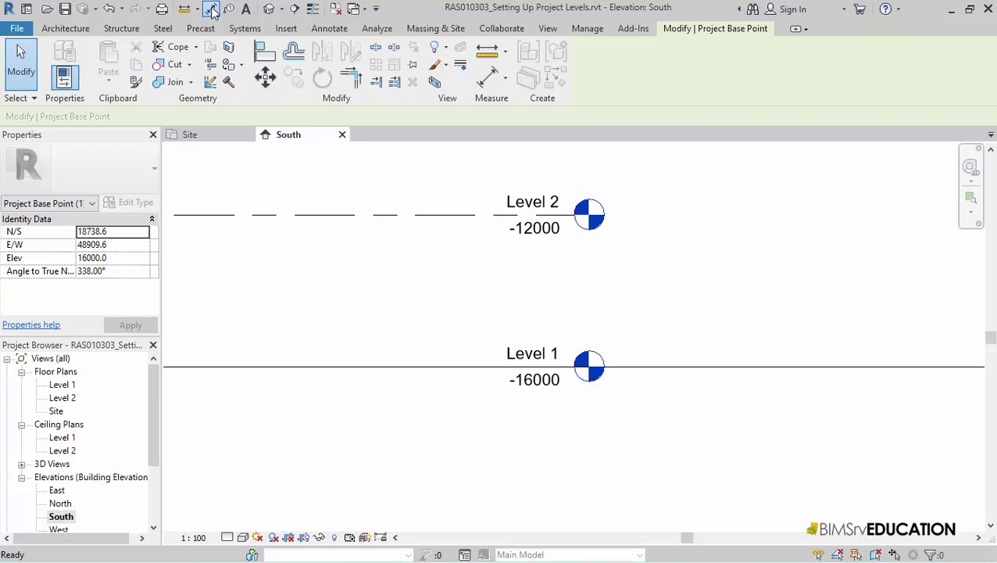
Add an aligned dimension between Level 1 and Level 2 in the Diagonal - Centre - 2.5mm Arial style and lock it
left_click(211, 8)
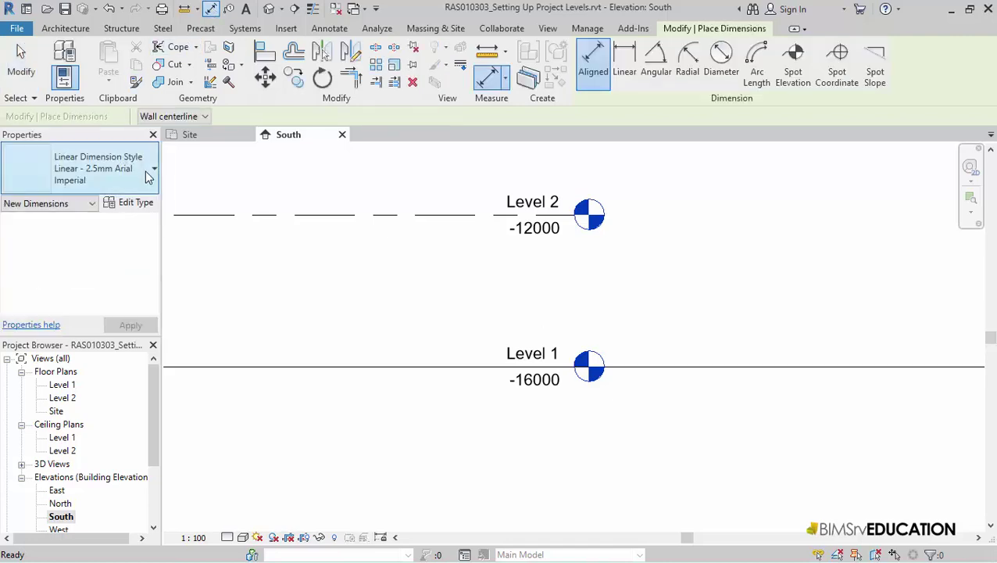
left_click(154, 179)
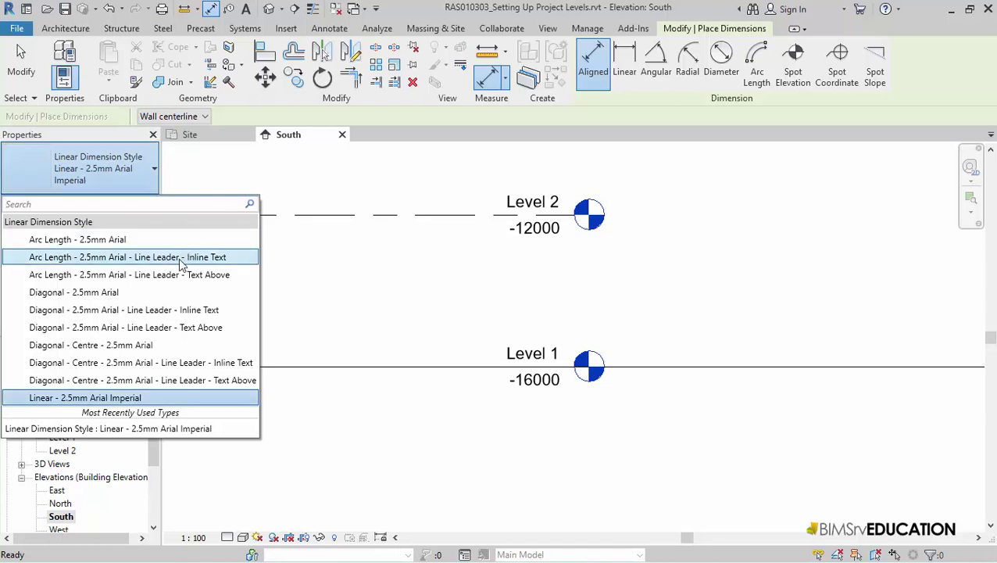
left_click(144, 346)
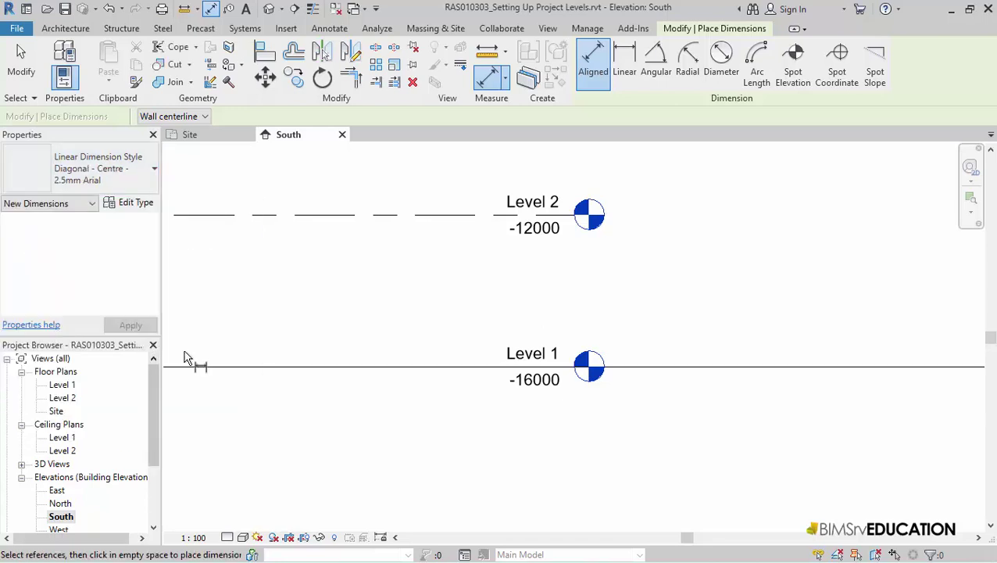
left_click(377, 366)
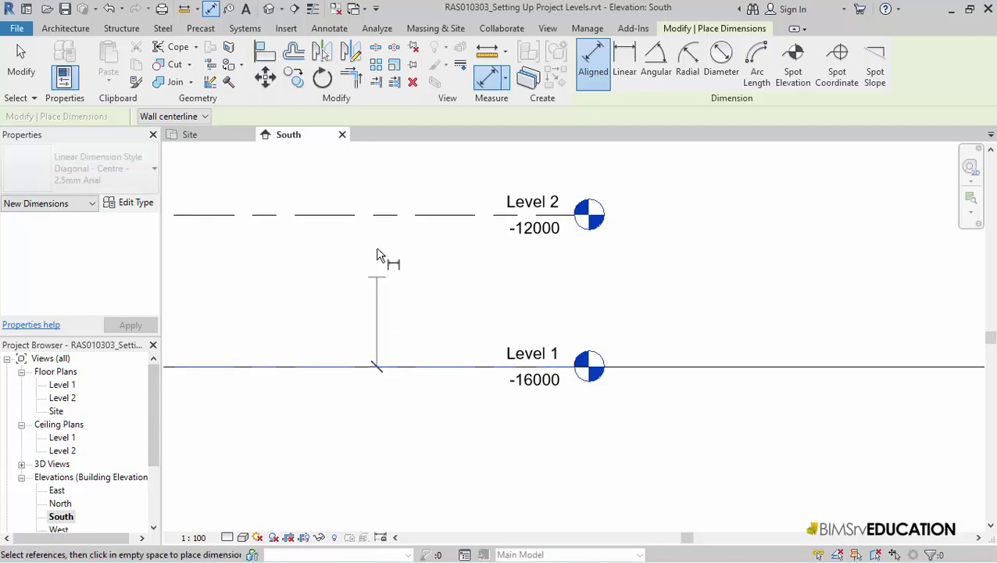
left_click(375, 224)
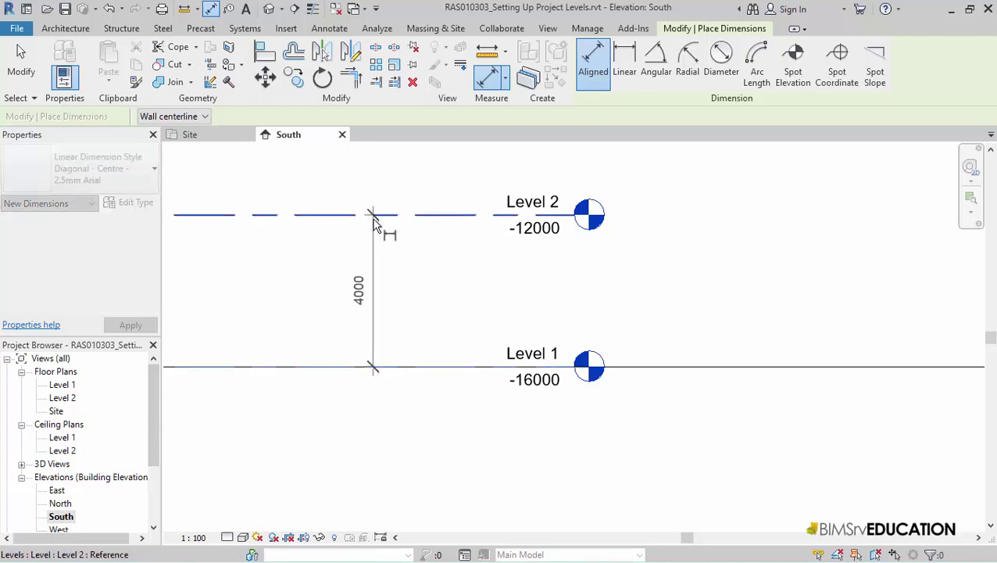
left_click(381, 250)
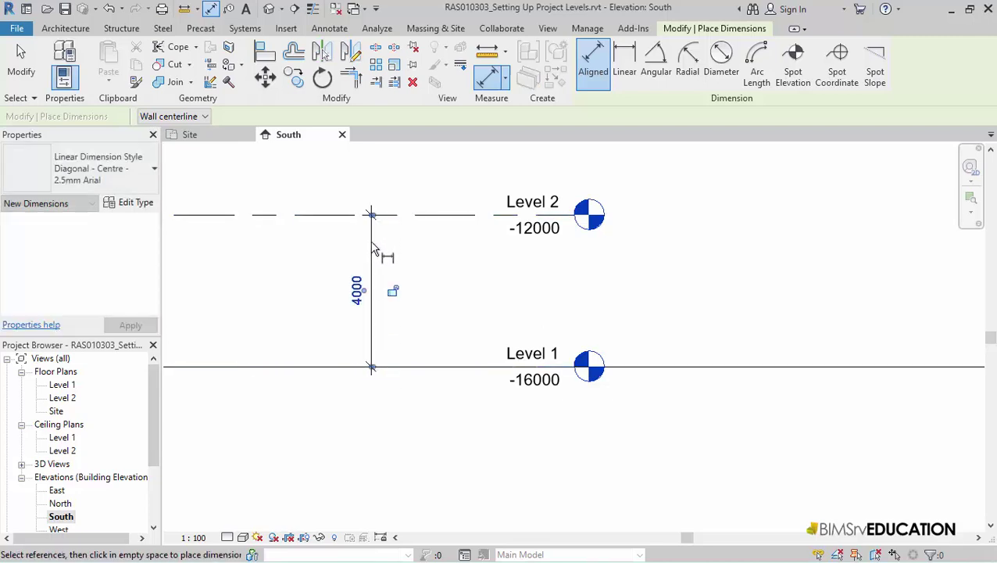
left_click(392, 290)
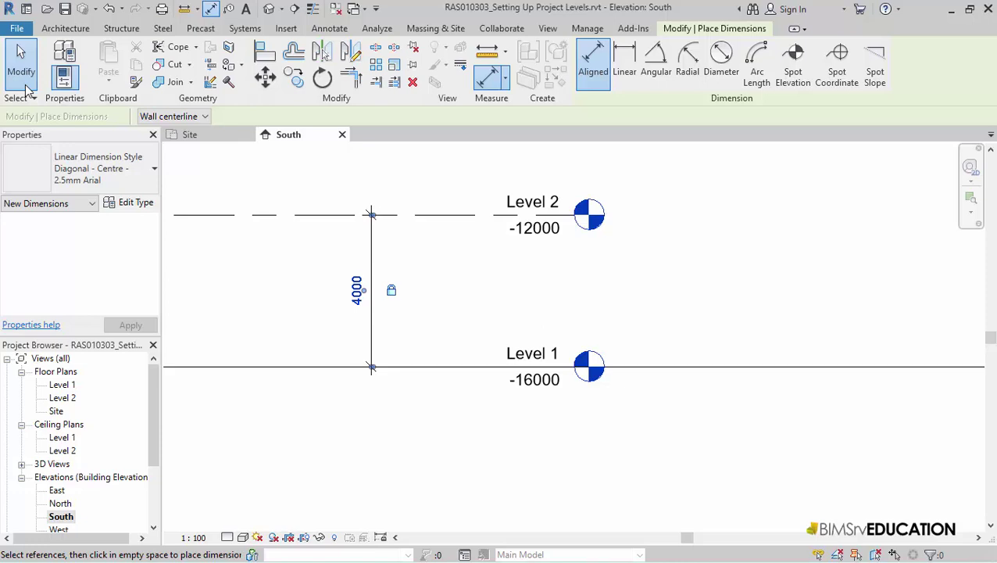
left_click(26, 86)
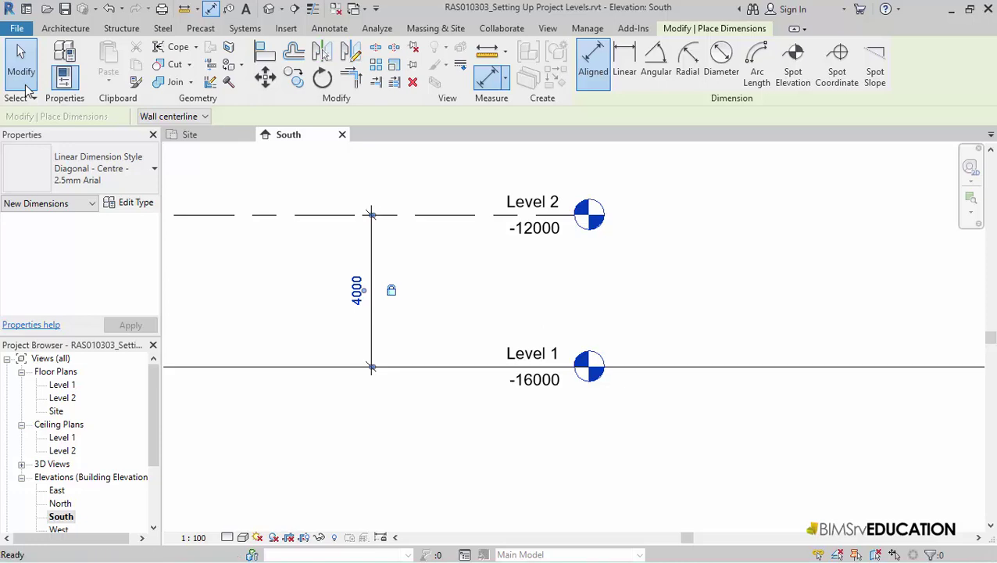
Set the elevation of Level 1 to 0 in the South elevation
left_click(547, 393)
left_click(542, 381)
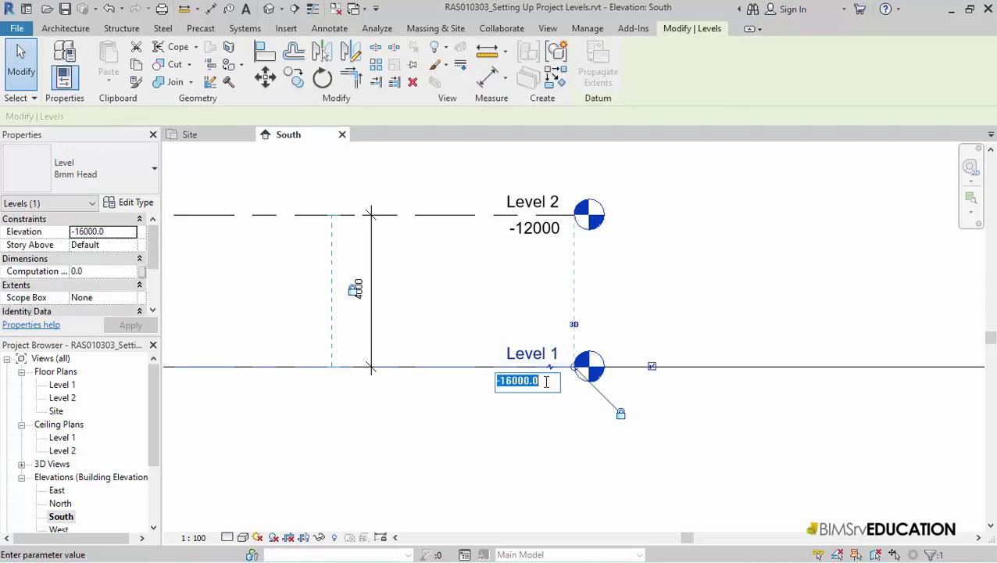
type("0")
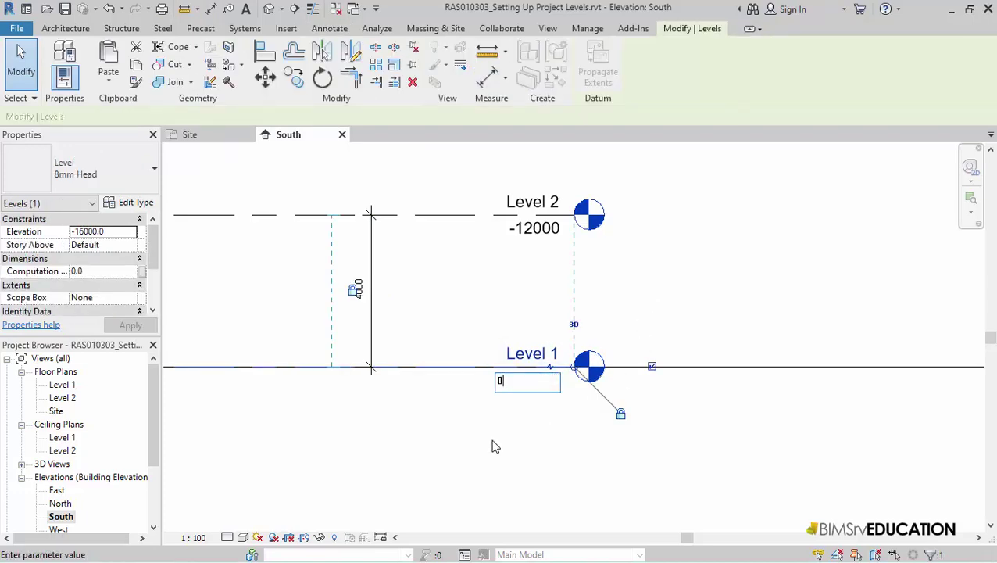
key("Return")
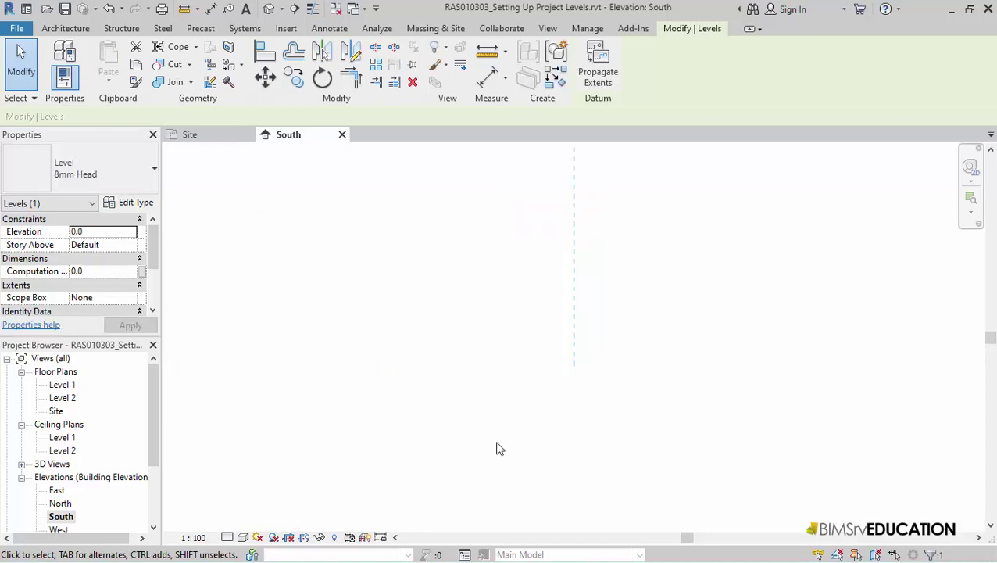
scroll(498, 447, "down", 4)
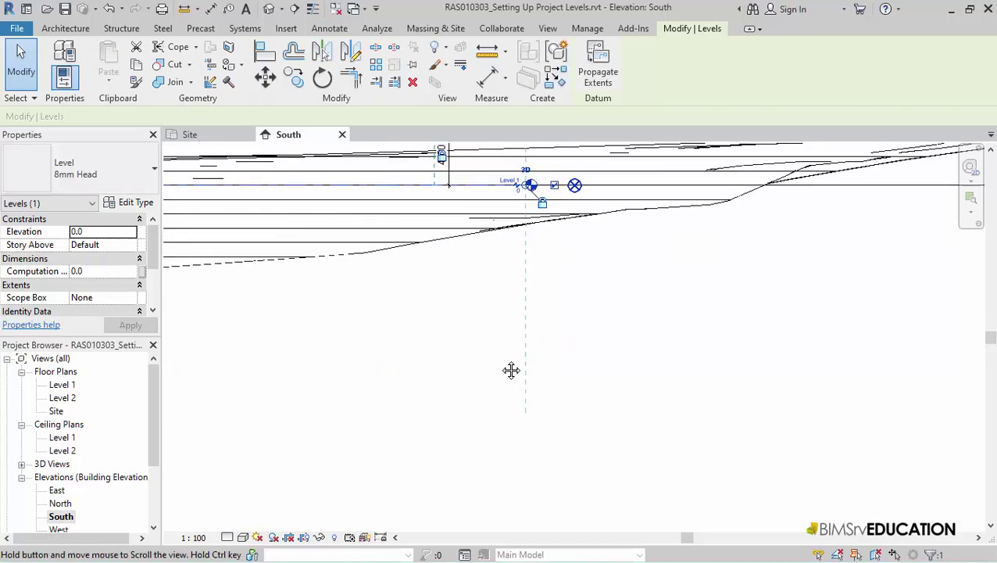
middle_click_drag(512, 371, 692, 455)
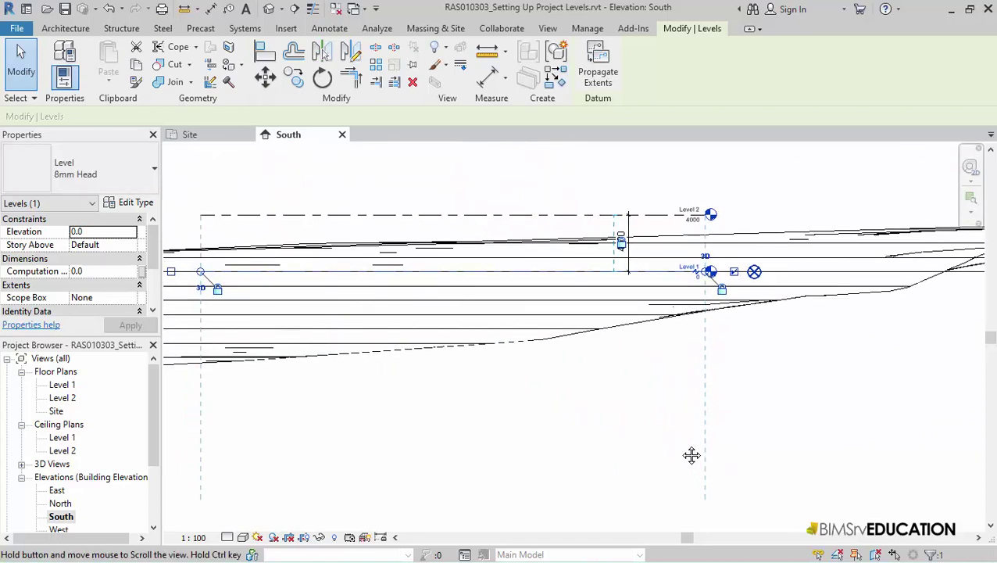
left_click(477, 469)
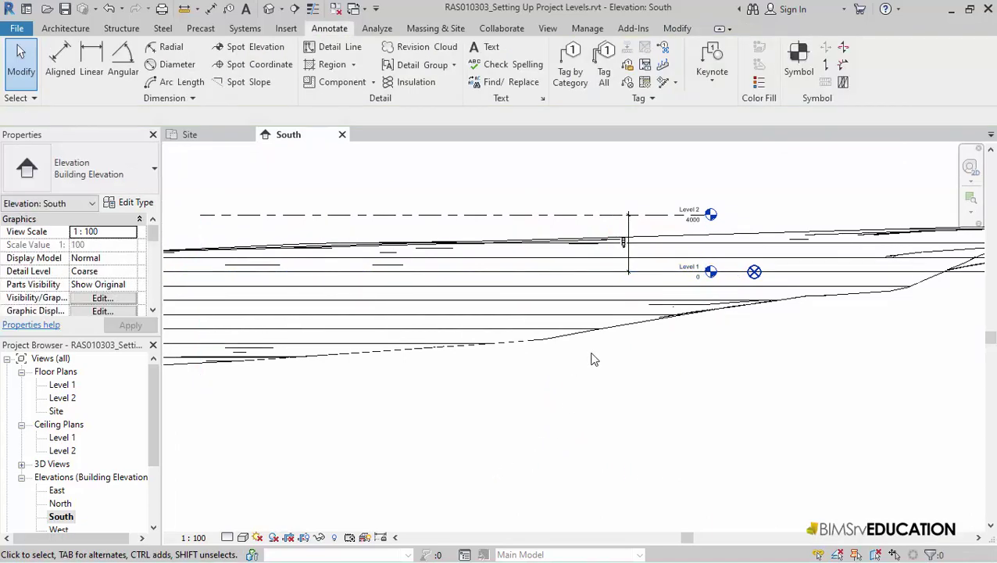
scroll(591, 357, "up", 1)
scroll(624, 372, "up", 1)
middle_click_drag(624, 373, 717, 430)
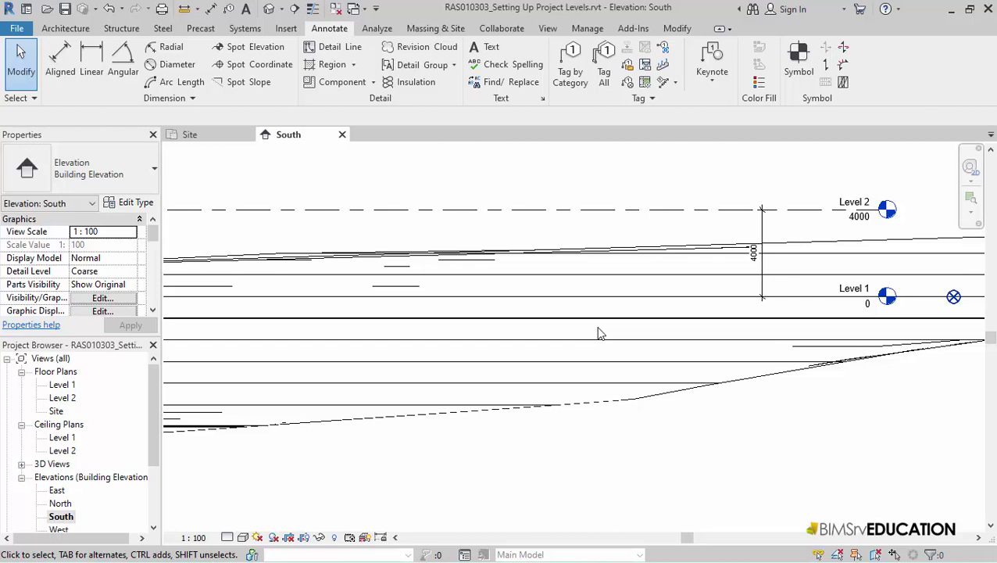
In the Site plan, draw an L-shaped External - 230mm Brick Both Sides Plastered wall around the outline's upper-left corner, its vertical leg about 2500 mm long
left_click(209, 141)
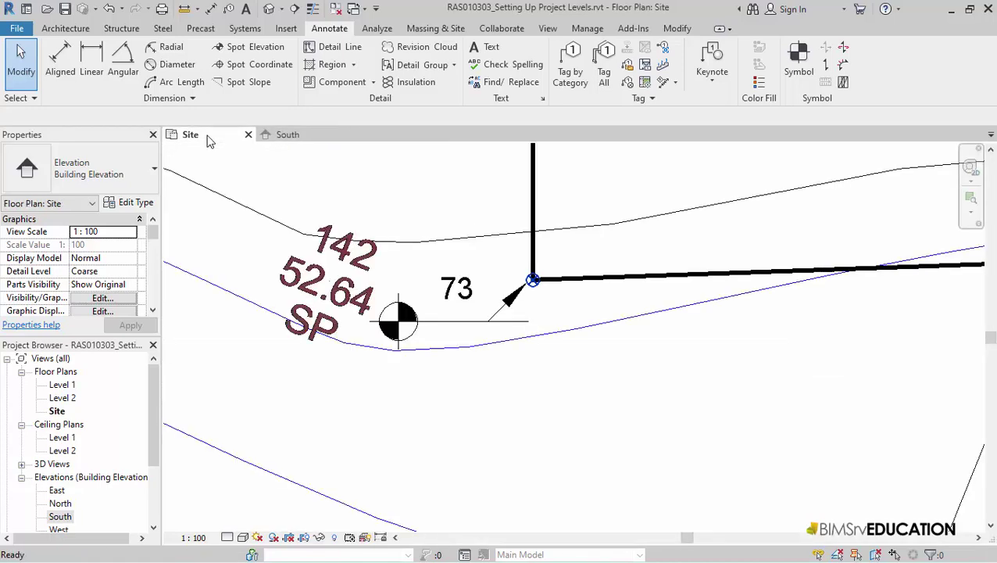
middle_click_drag(509, 389, 330, 475)
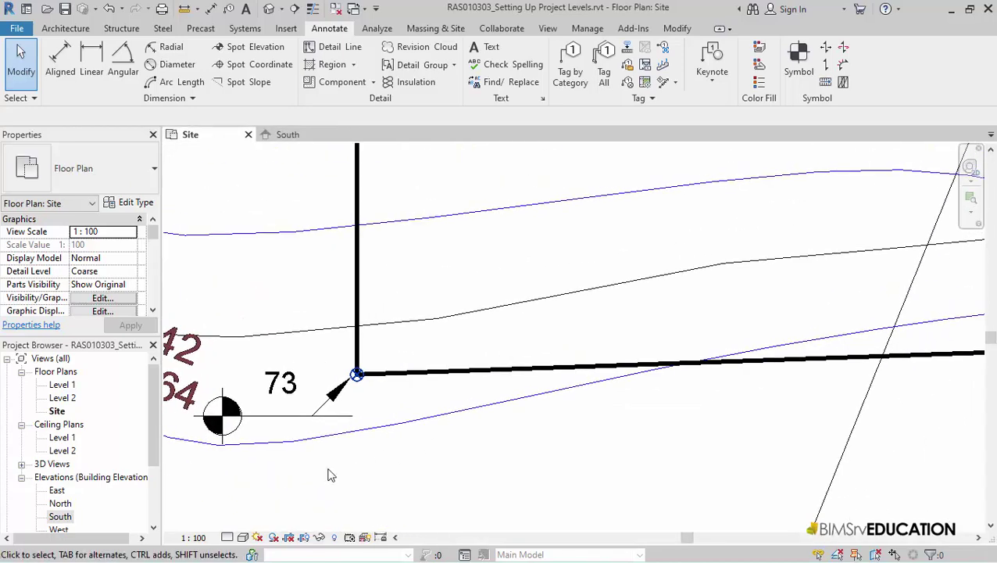
scroll(331, 474, "down", 2)
middle_click_drag(401, 356, 364, 351)
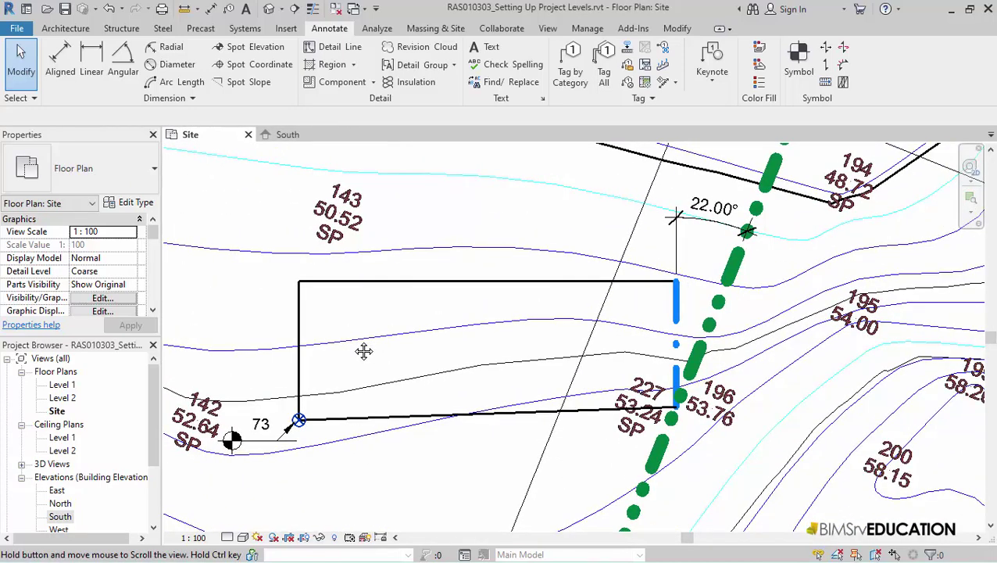
scroll(328, 344, "up", 2)
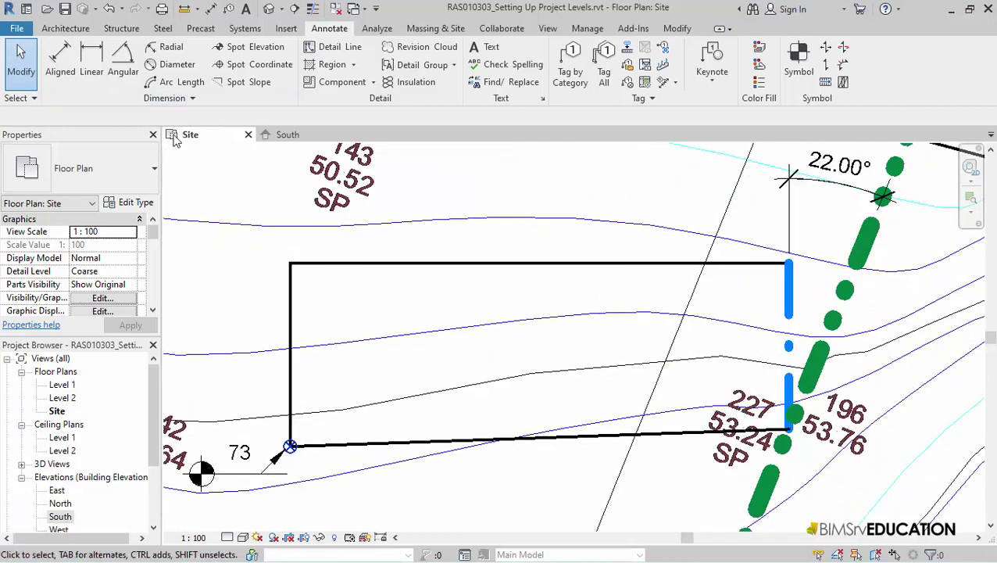
left_click(66, 28)
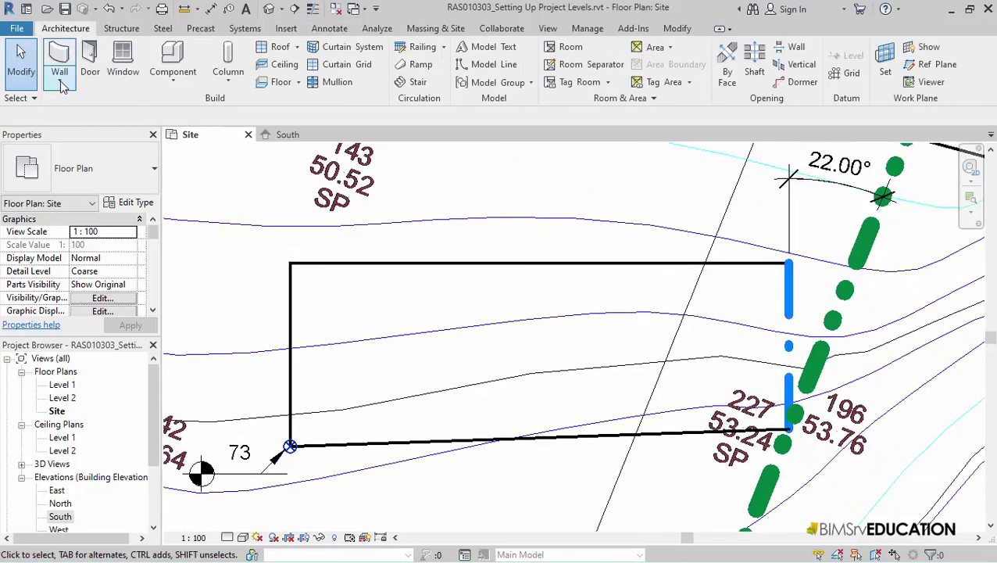
left_click(61, 62)
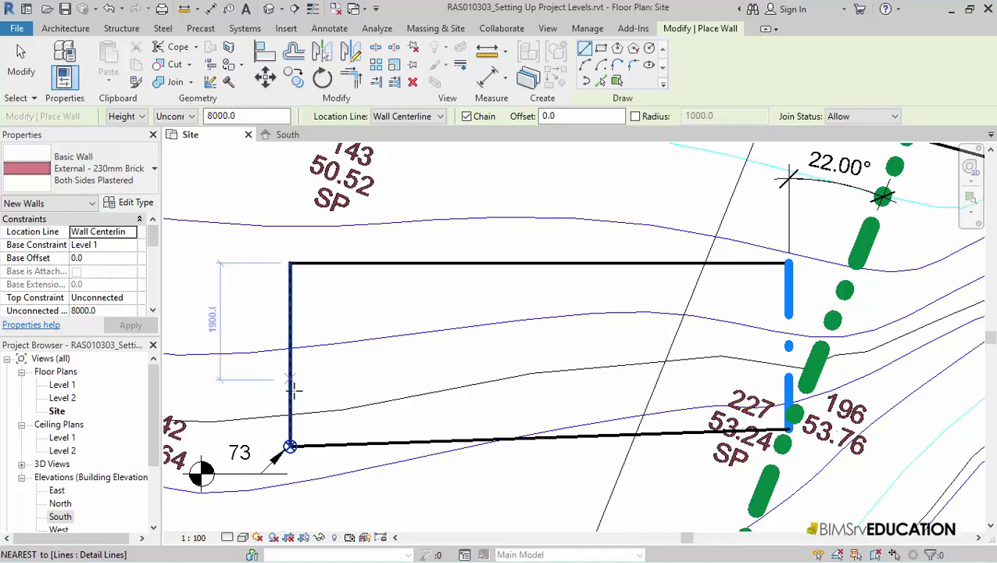
left_click(289, 418)
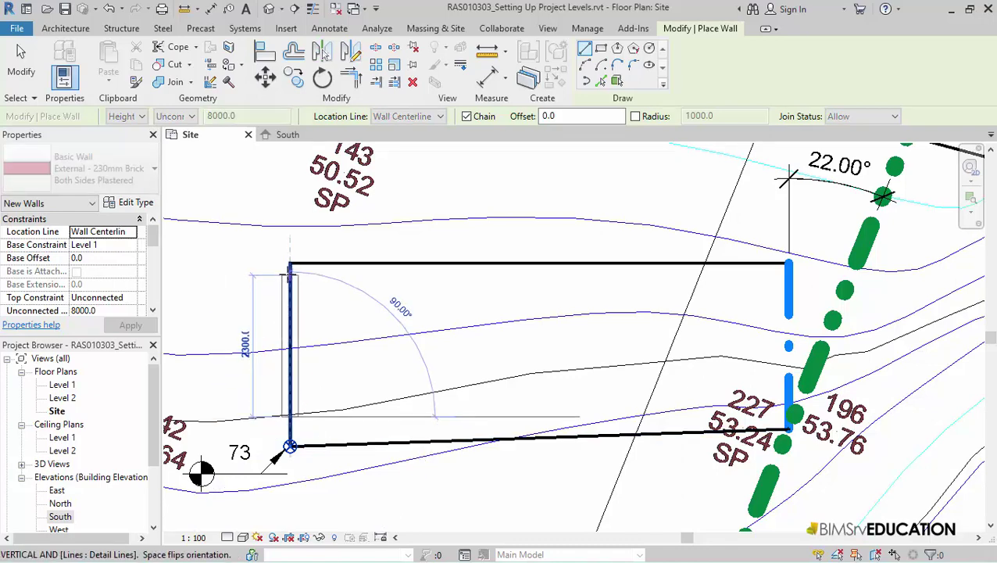
left_click(289, 263)
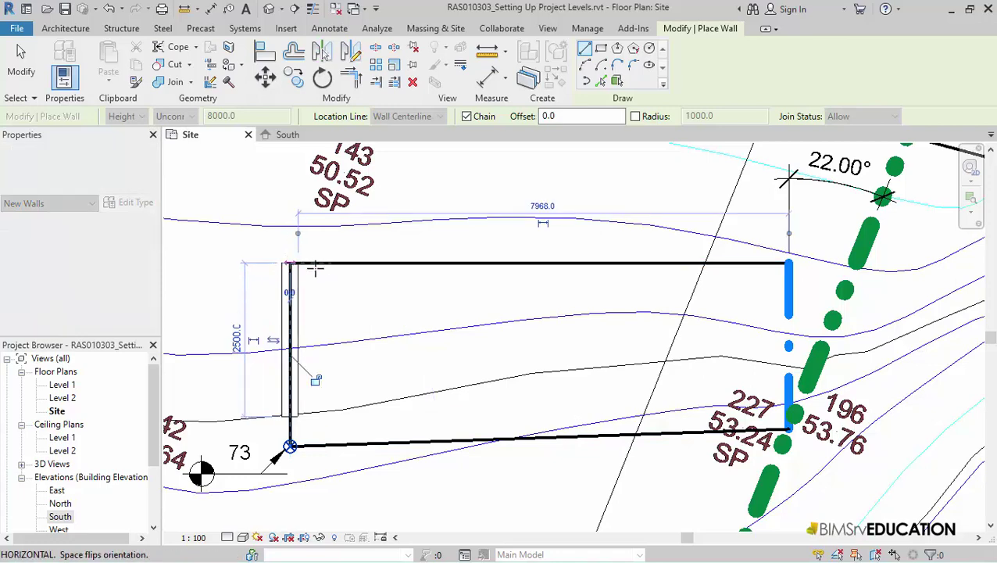
left_click(450, 265)
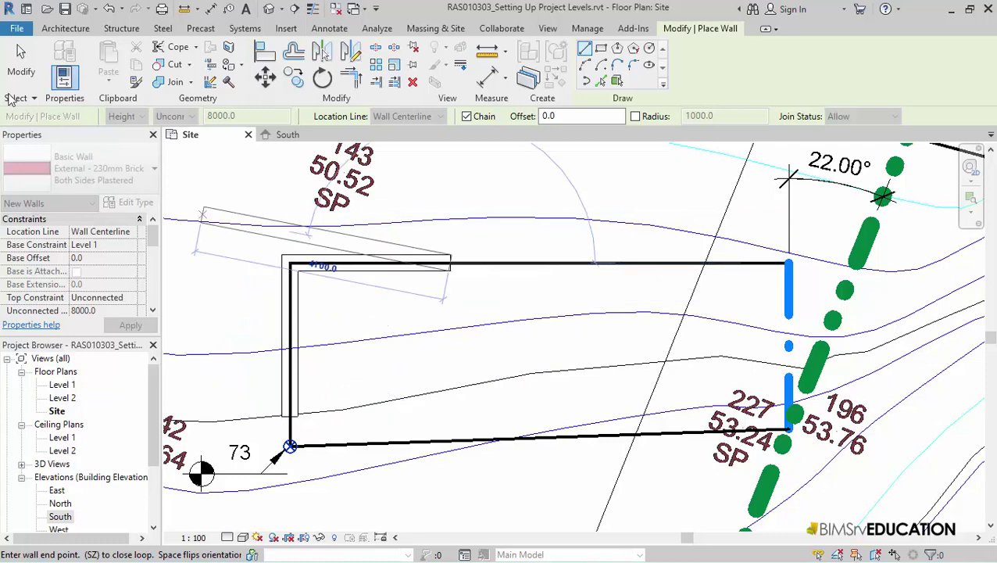
left_click(18, 72)
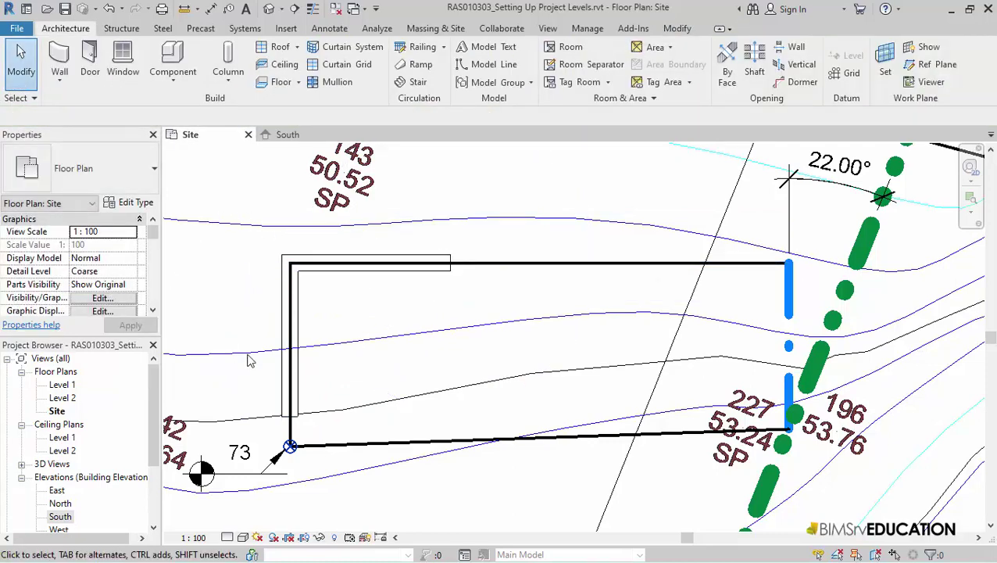
Create a vertical section cutting through the wall along the outline's upper edge and open its view
scroll(302, 371, "down", 2)
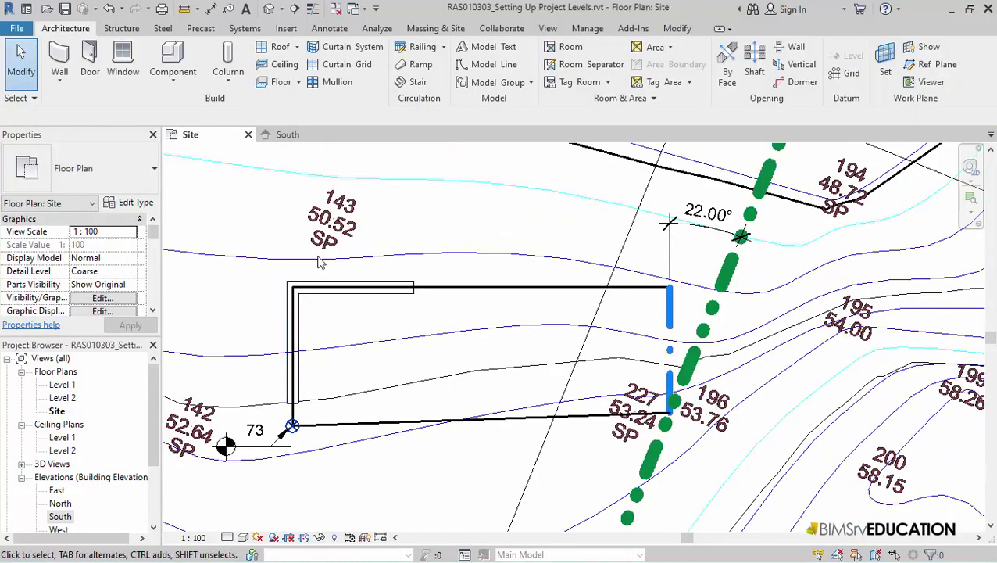
left_click(295, 9)
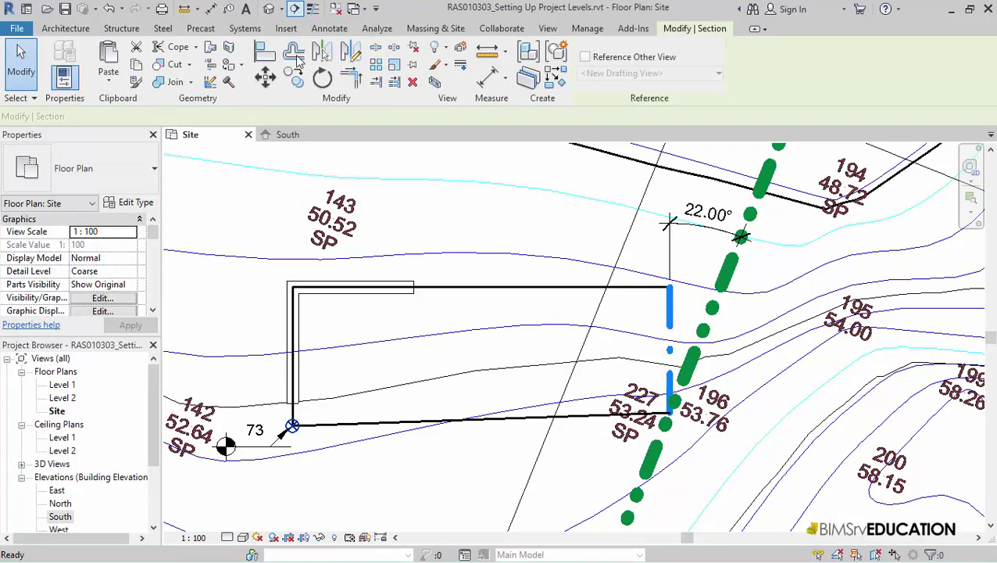
left_click(332, 269)
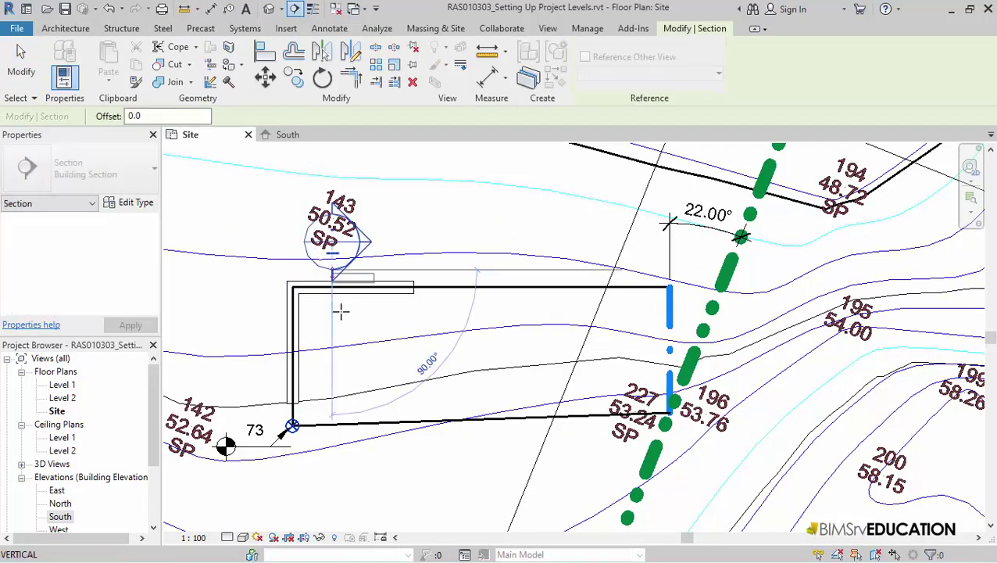
left_click(332, 376)
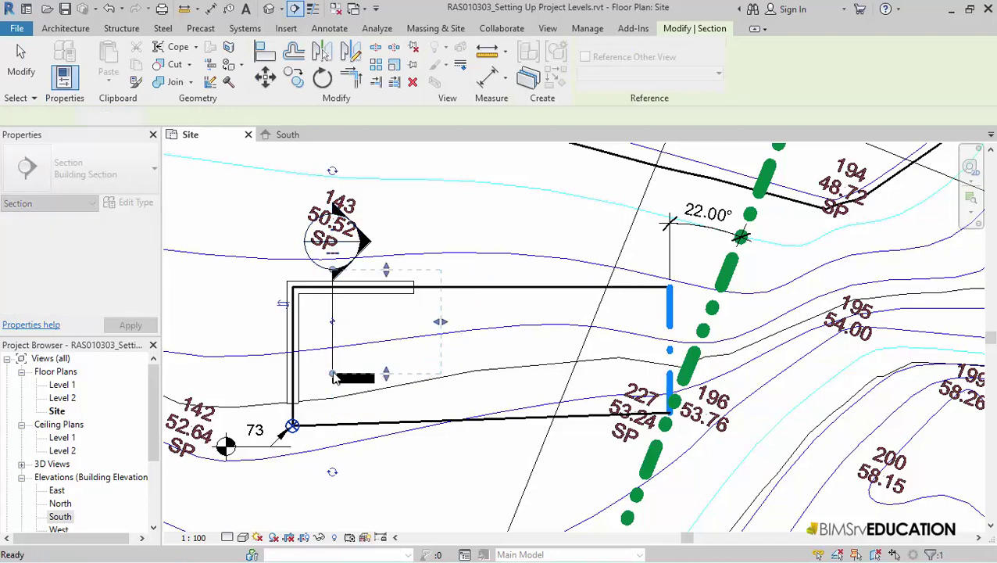
right_click(333, 331)
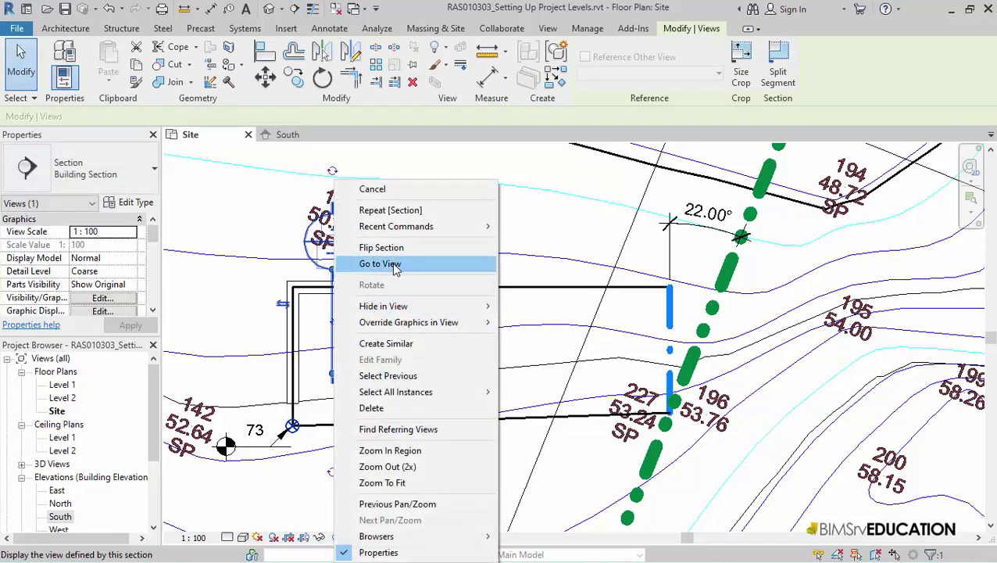
left_click(394, 265)
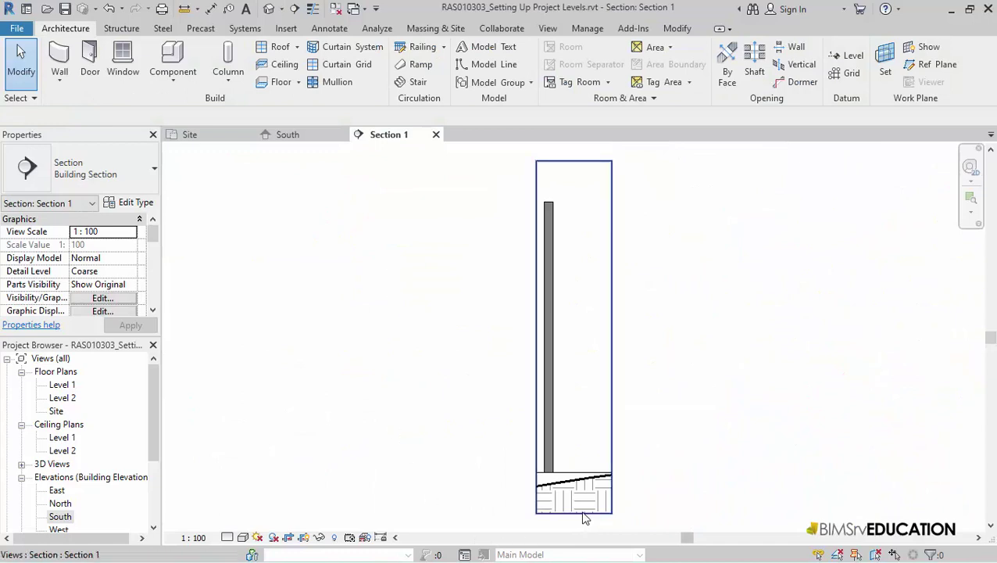
Turn off cropping in the section view and examine the wall base against the topography
scroll(581, 494, "up", 1)
scroll(580, 493, "up", 2)
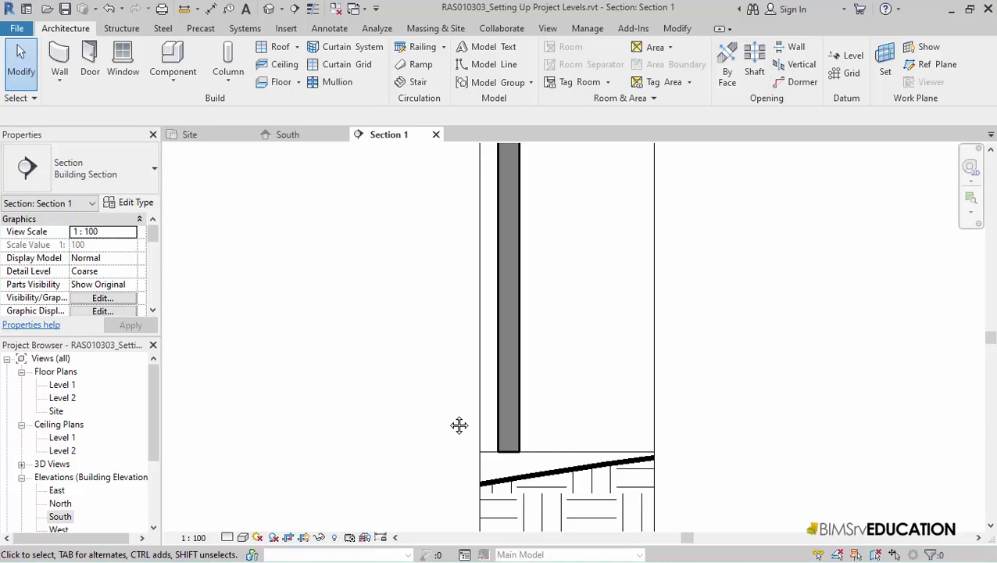
middle_click_drag(459, 425, 364, 412)
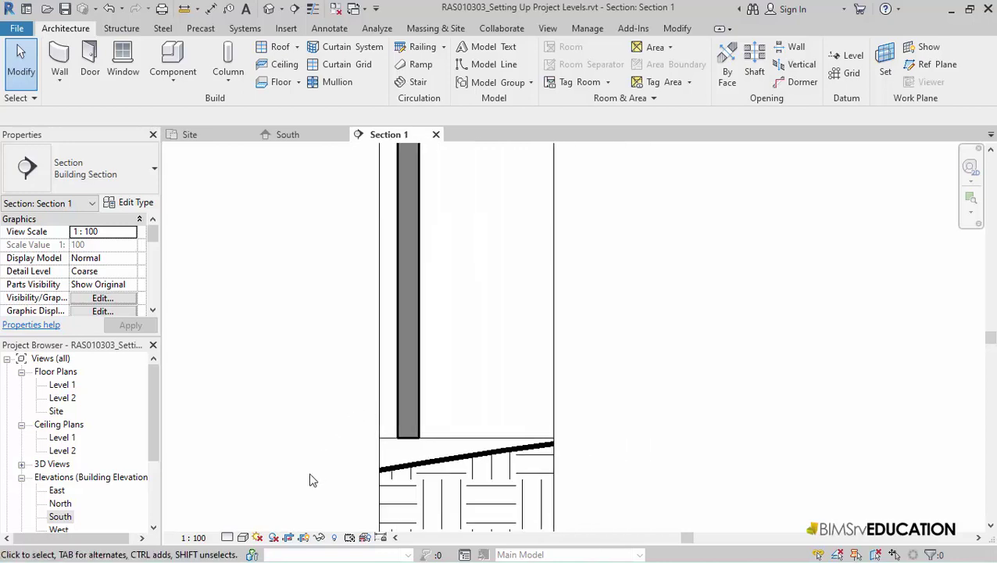
left_click(288, 538)
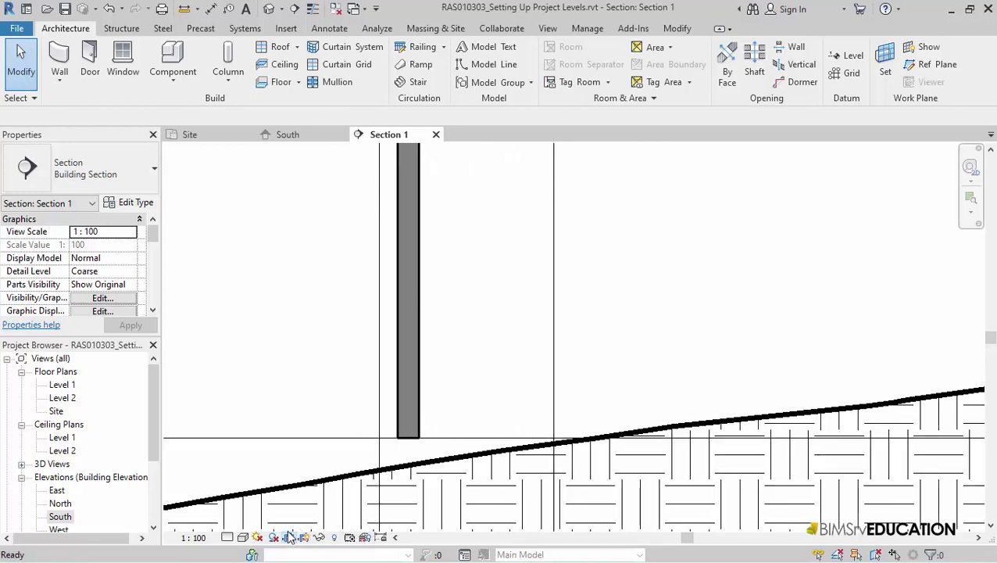
scroll(296, 443, "down", 4)
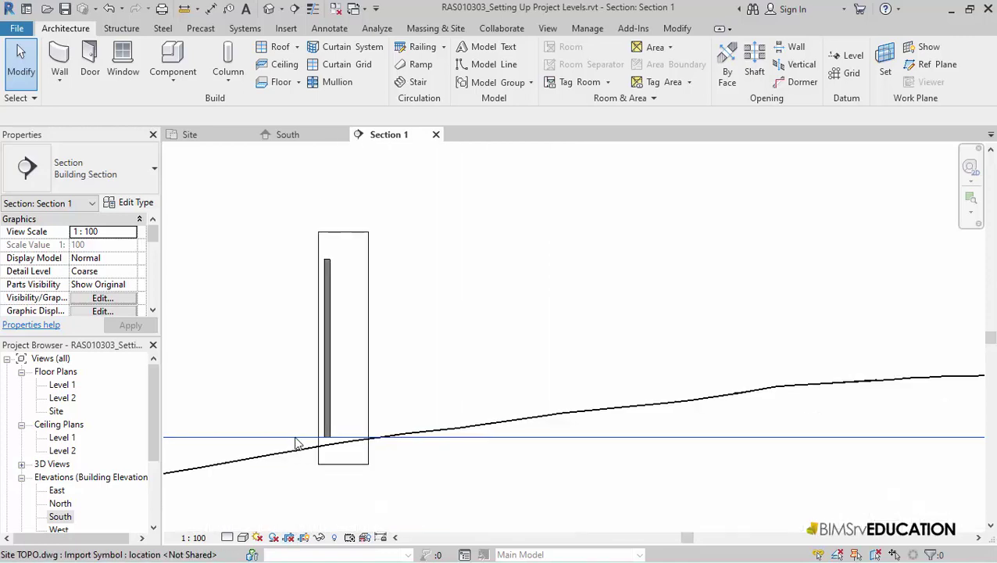
scroll(401, 328, "down", 2)
middle_click_drag(422, 325, 489, 323)
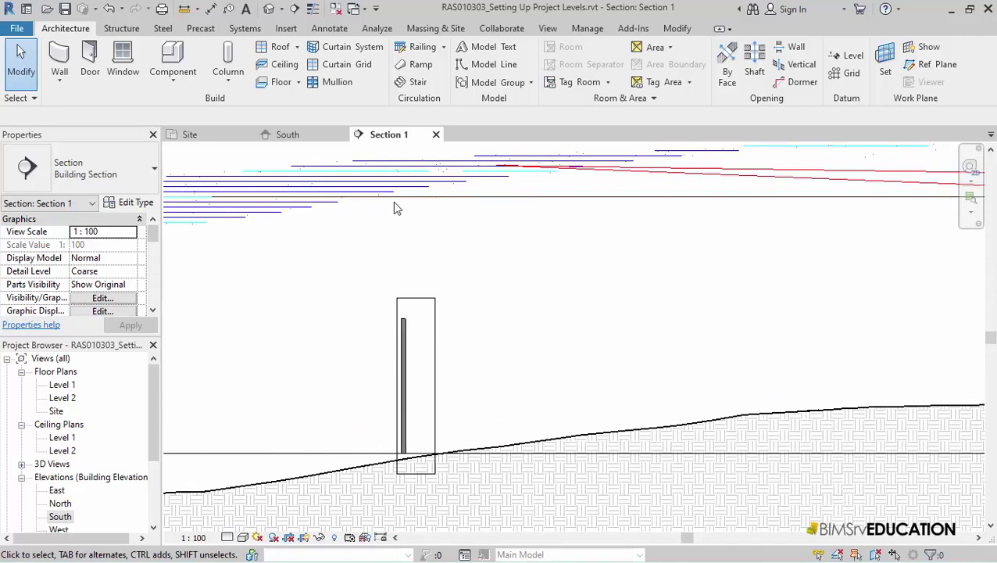
Compare how the walls display in the Site plan and in the Level 1 floor plan
left_click(210, 140)
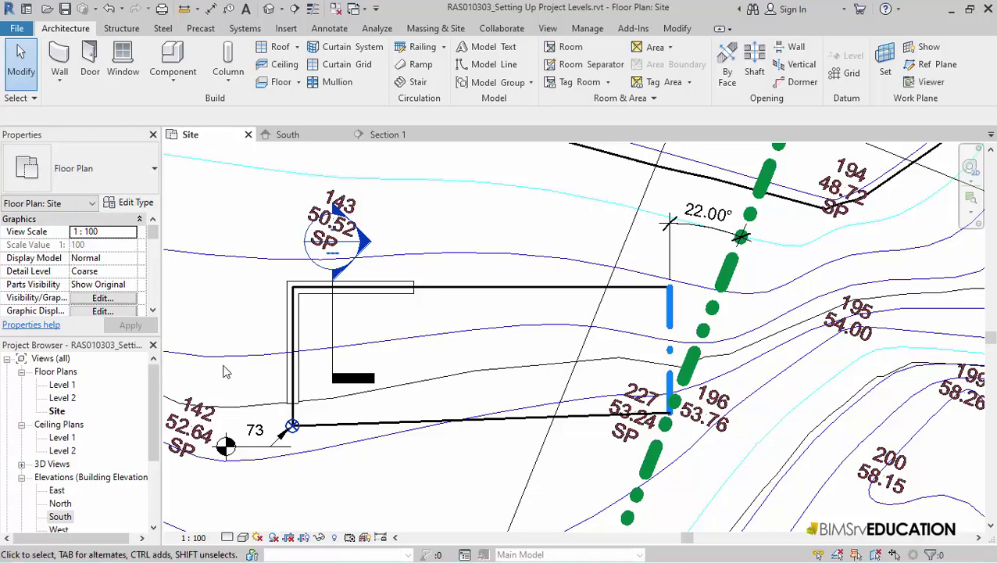
double_click(63, 385)
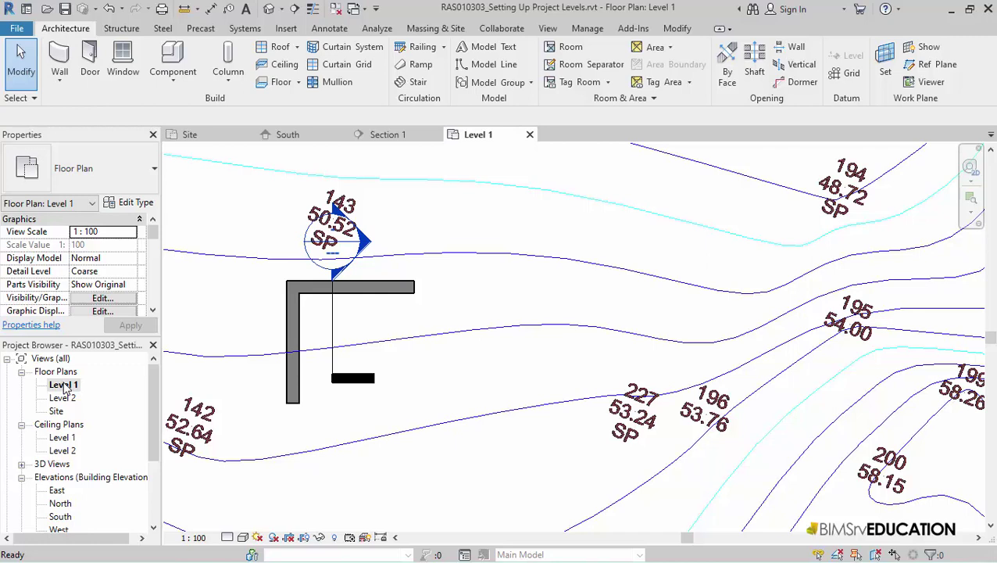
left_click(211, 139)
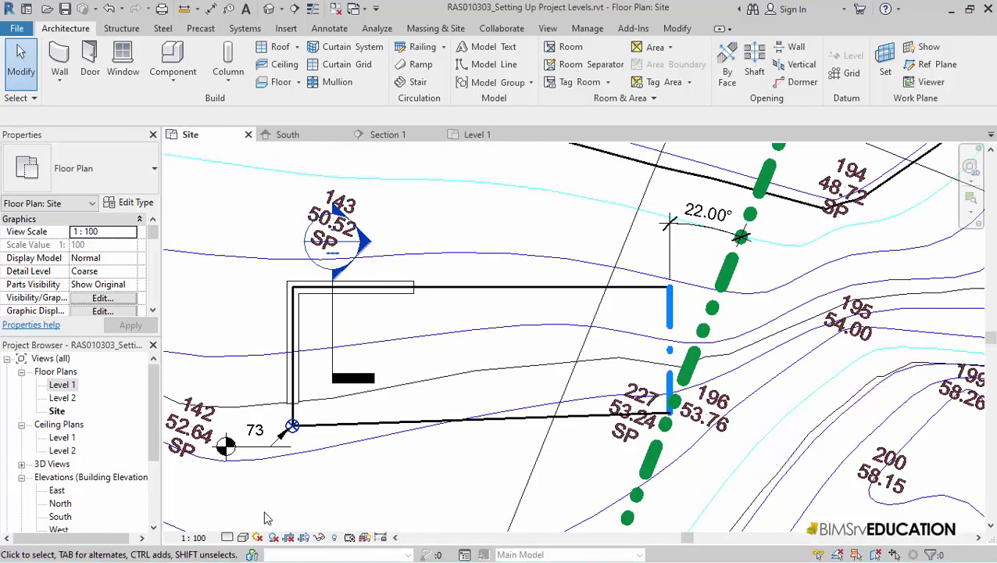
Draw a wall about 4500 mm long from the project base point along the outline's sloping lower edge in the Site plan
scroll(297, 481, "up", 3)
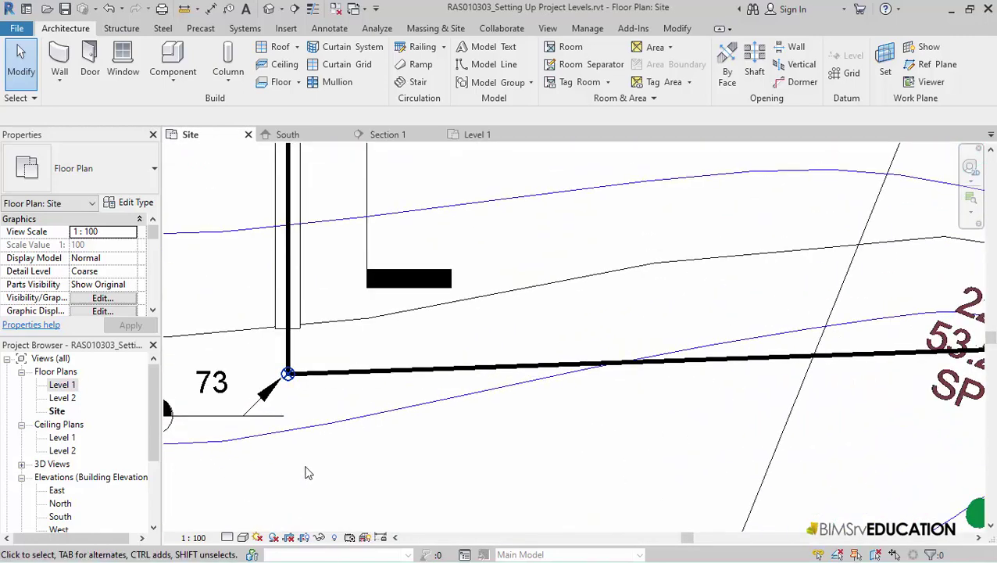
left_click(64, 53)
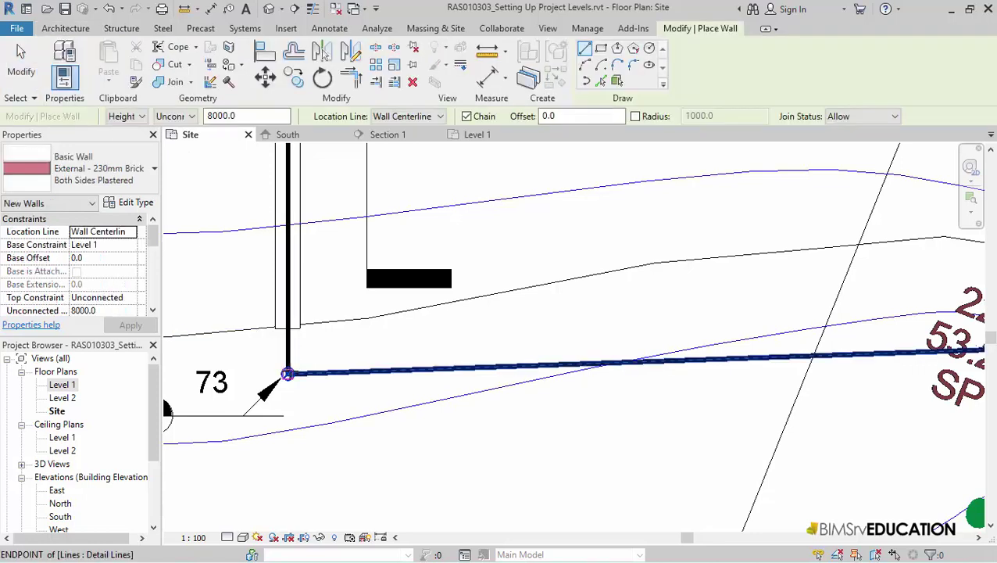
left_click(287, 374)
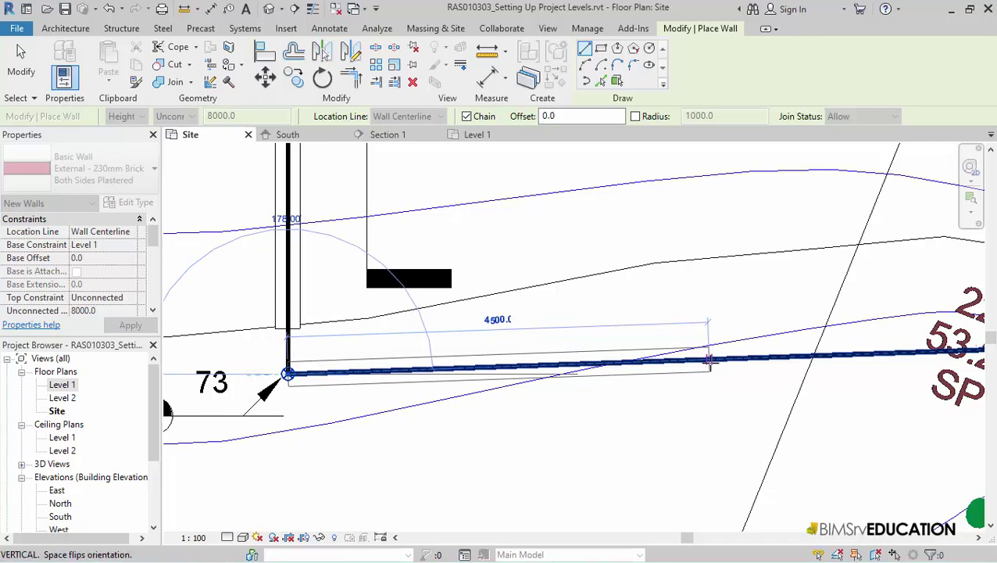
left_click(709, 360)
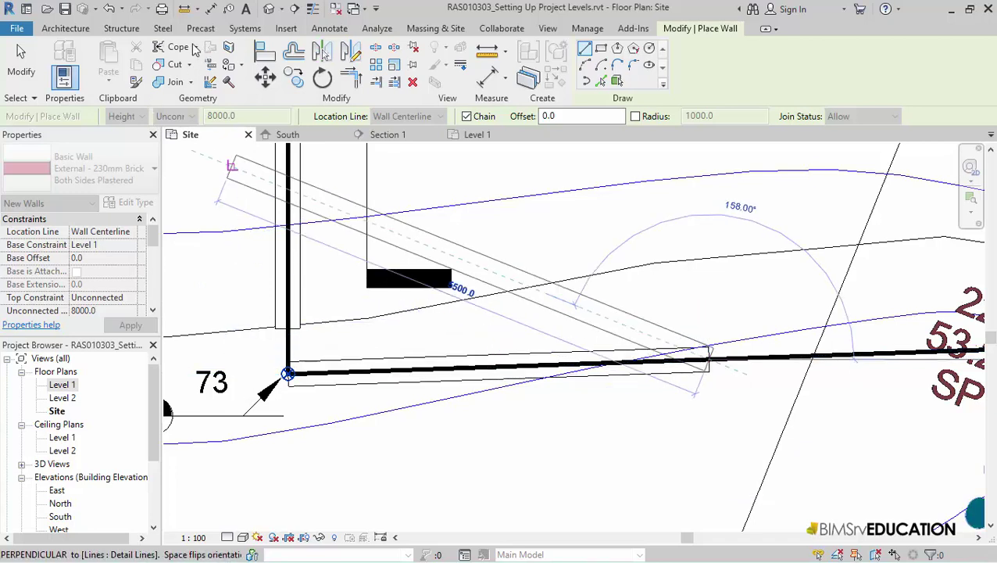
Add an angular dimension in the Diagonal - 2.5mm Arial style between the centerlines of the vertical wall and the sloping lower wall
left_click(211, 10)
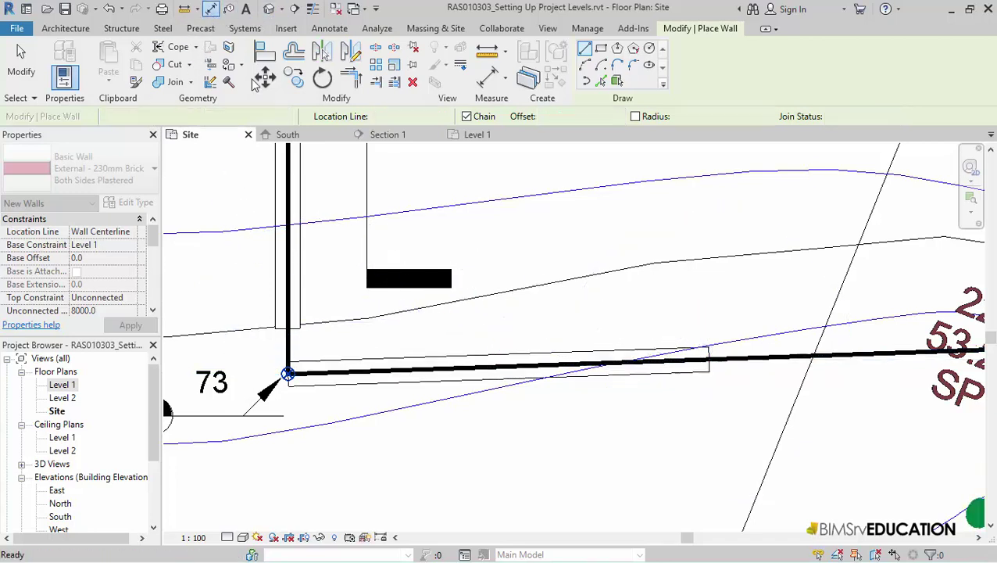
left_click(304, 271)
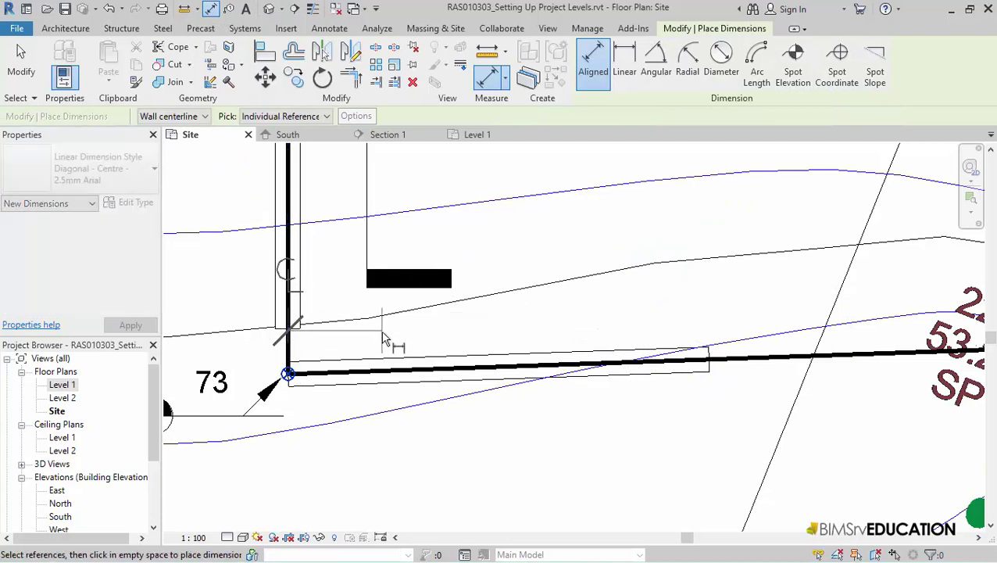
left_click(656, 66)
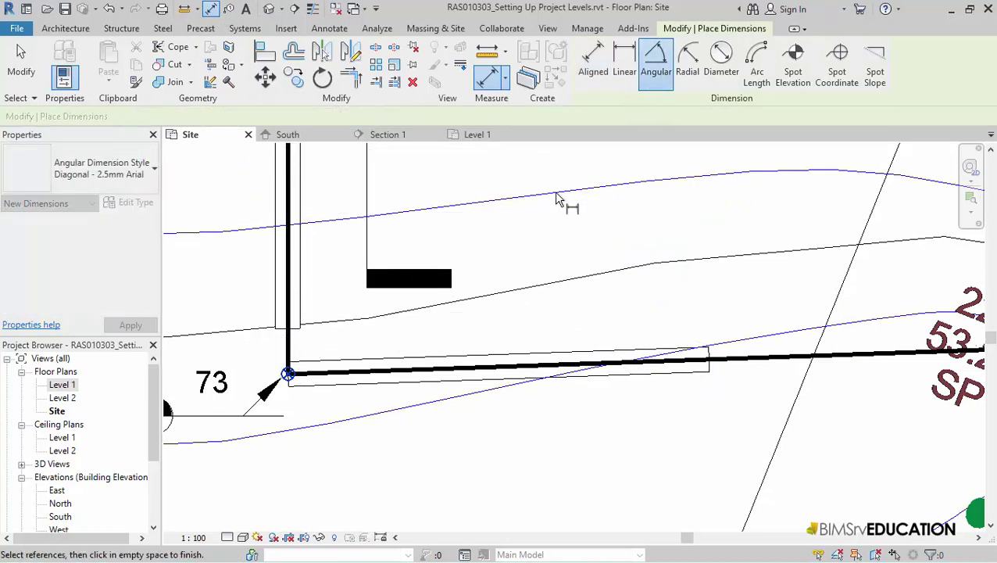
left_click(301, 266)
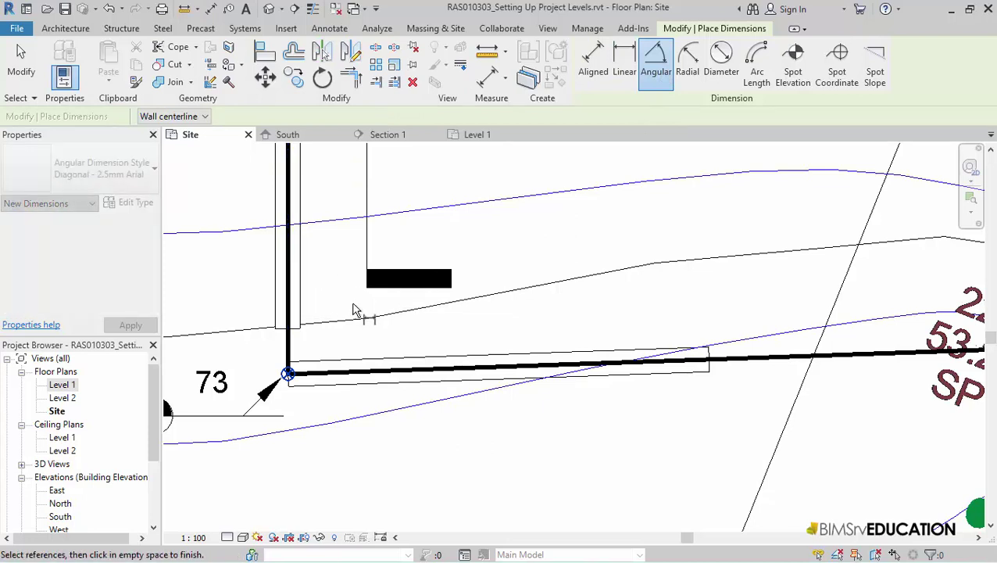
left_click(373, 363)
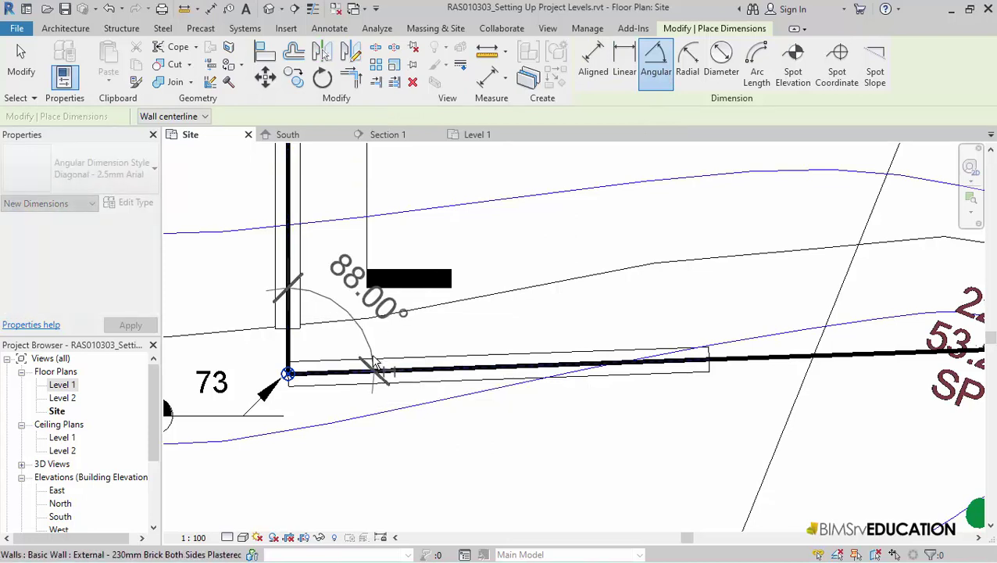
left_click(351, 323)
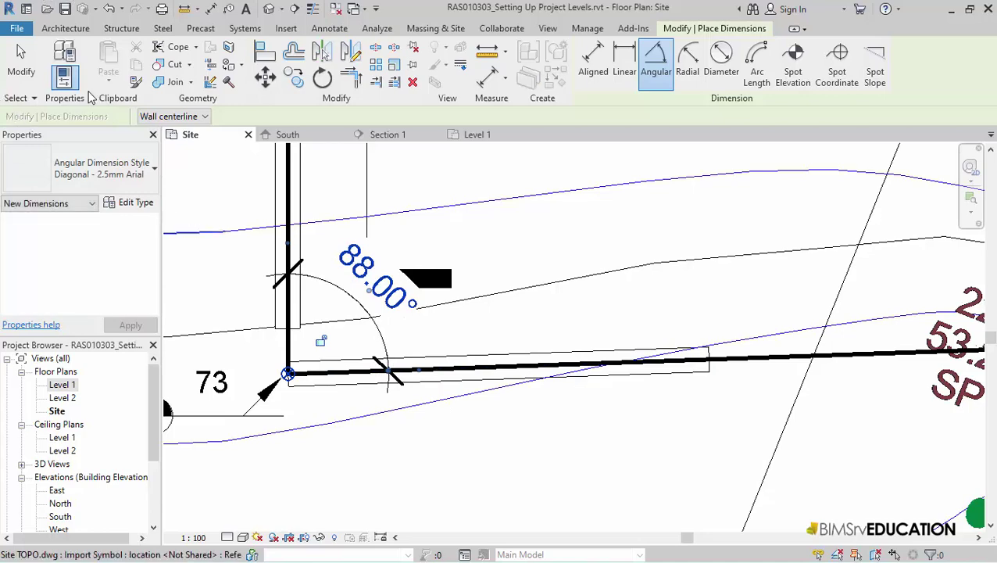
Set the angle between the sloping lower wall and the vertical wall to 90° and view the walls in the Level 1 plan
left_click(21, 62)
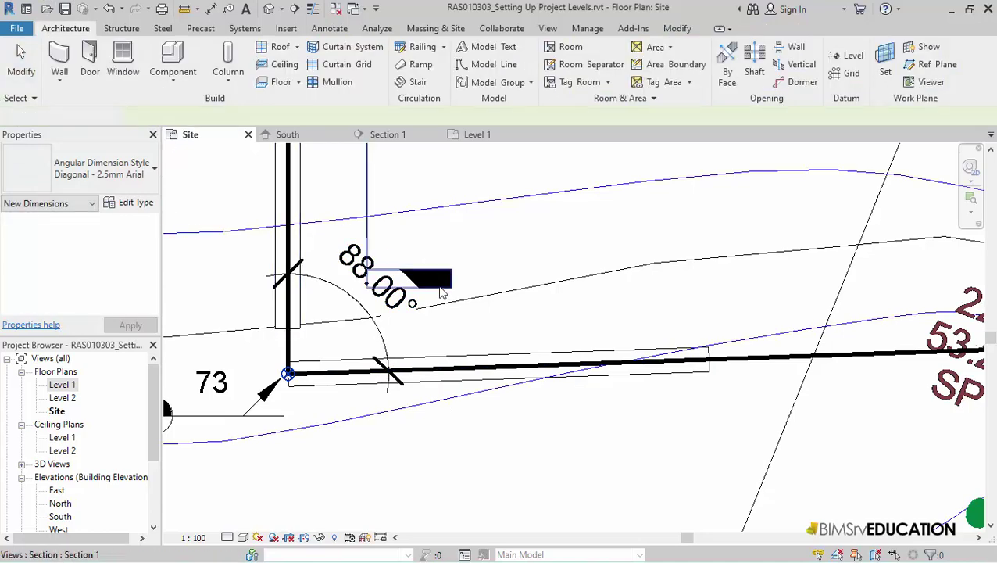
left_click(445, 363)
left_click(373, 289)
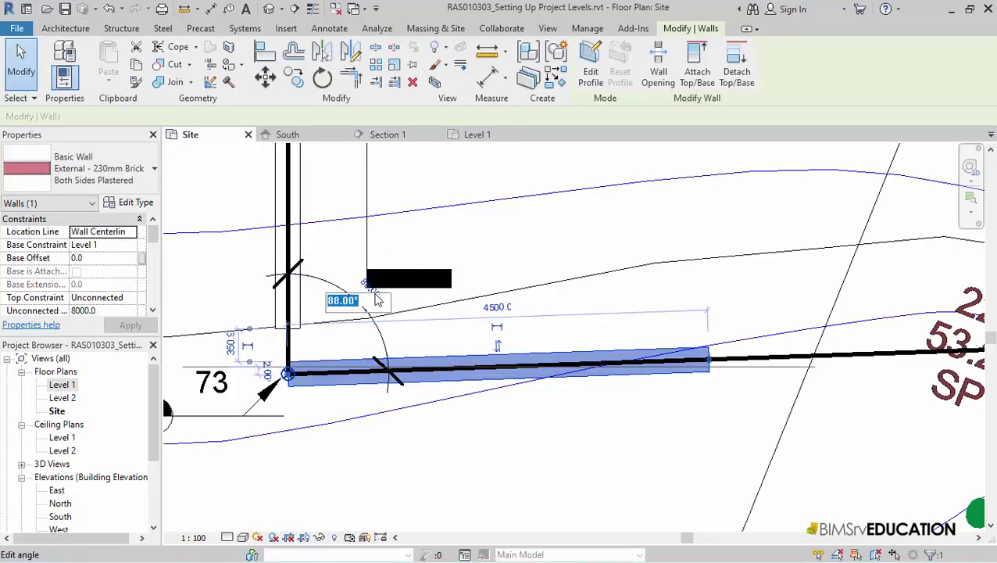
type("90")
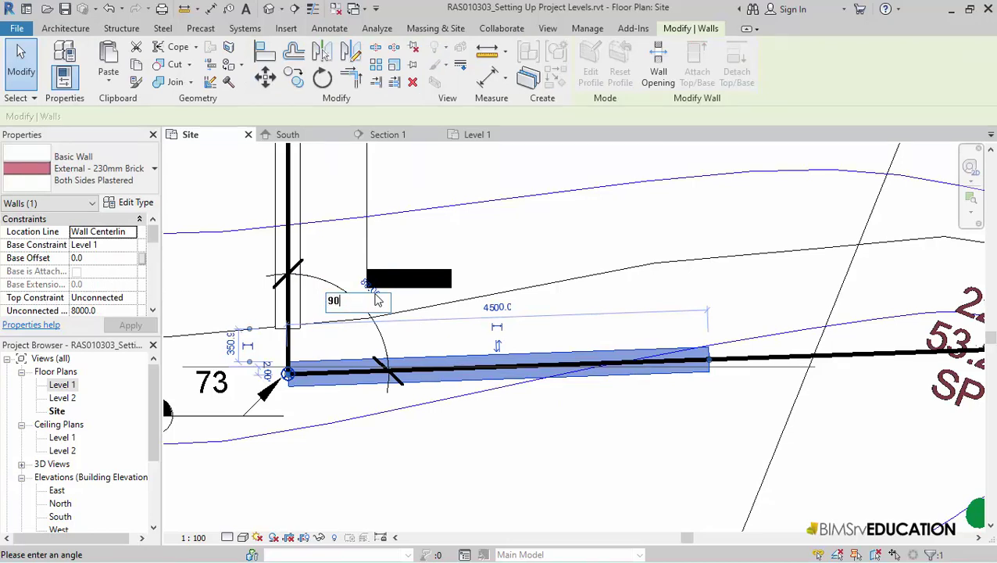
key("Return")
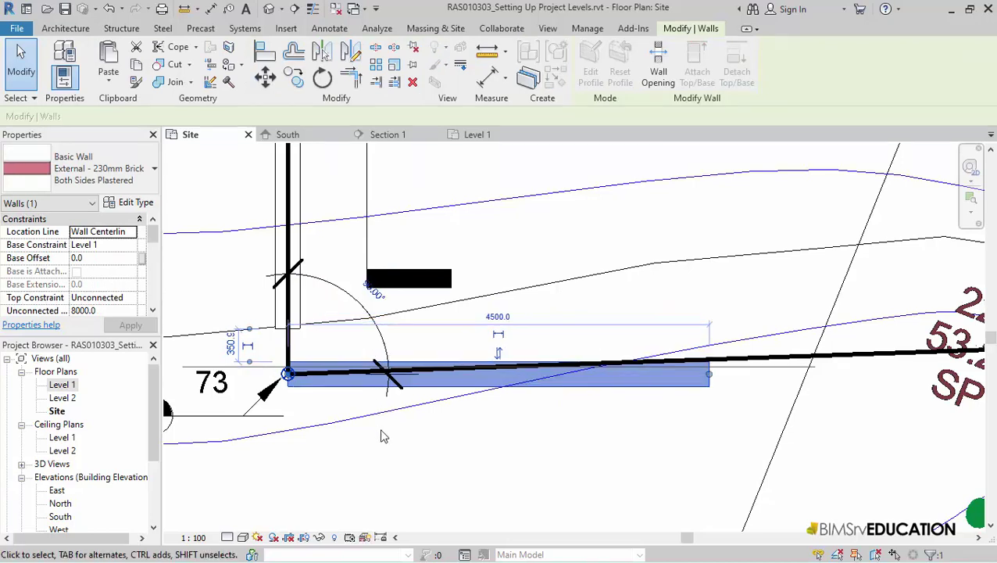
left_click(383, 435)
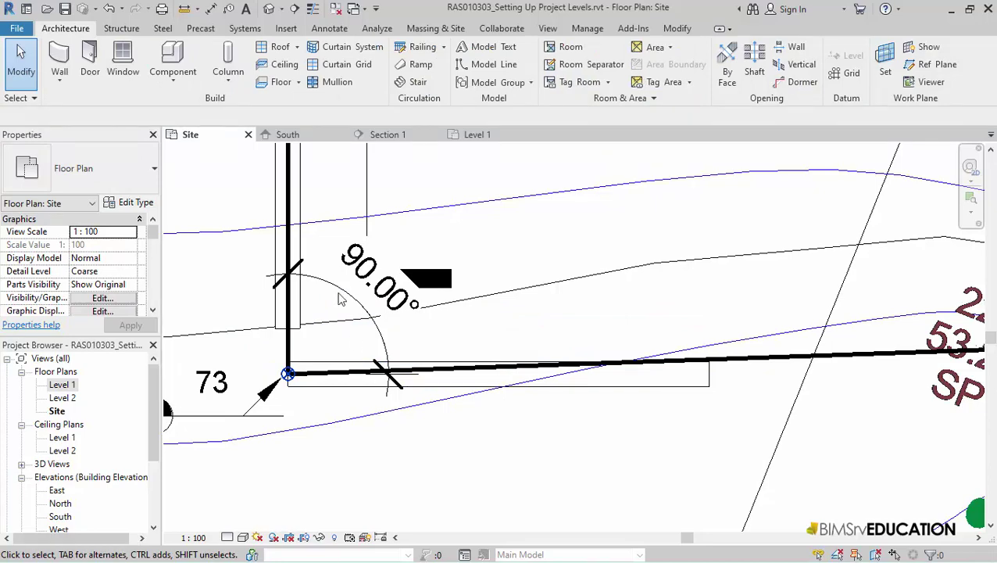
left_click(478, 135)
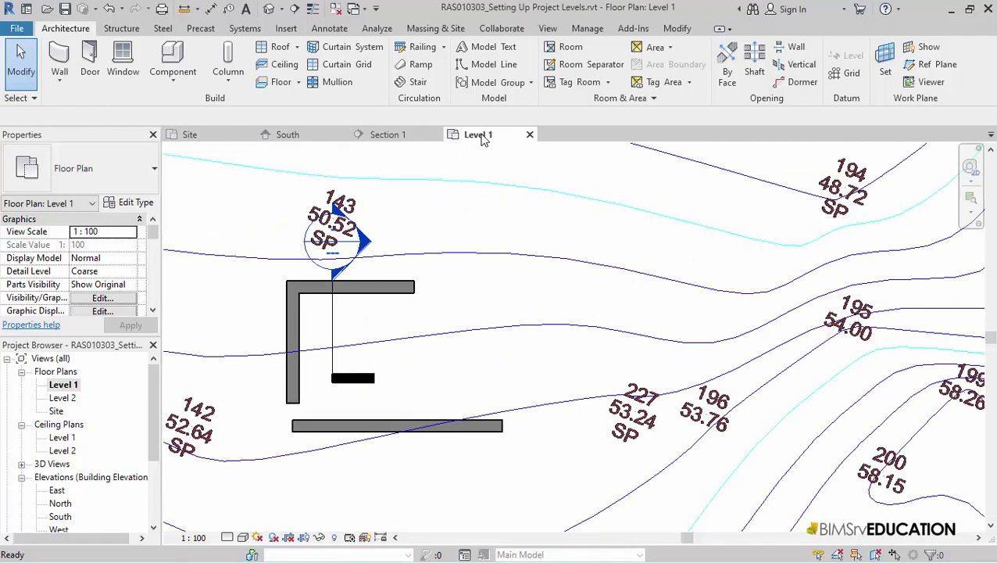
In the South elevation, extend the aligned Level 1 and Level 2 lines so their heads sit past the project base point
left_click(289, 136)
middle_click_drag(679, 433, 440, 455)
scroll(582, 329, "up", 3)
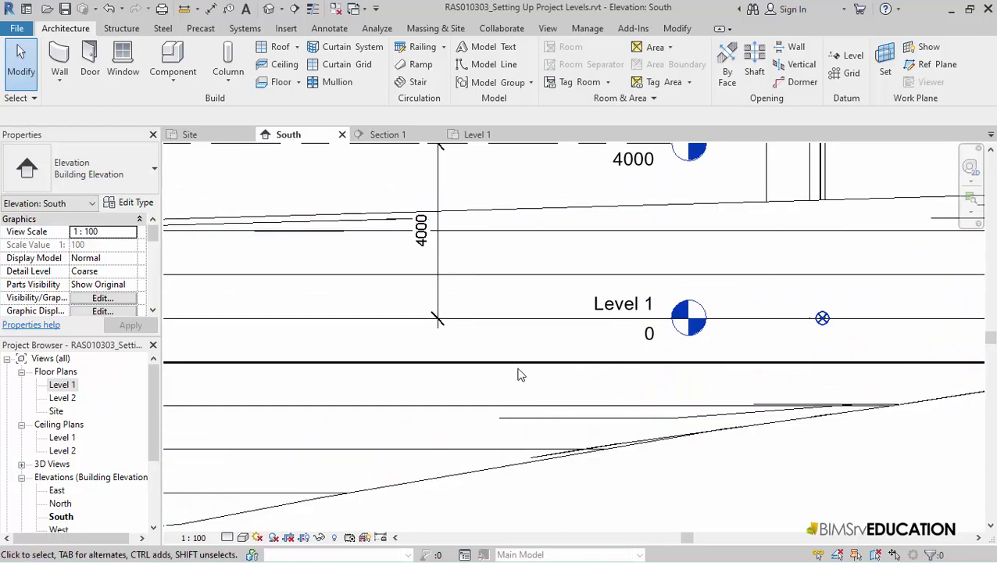
scroll(518, 371, "down", 2)
left_click(512, 221)
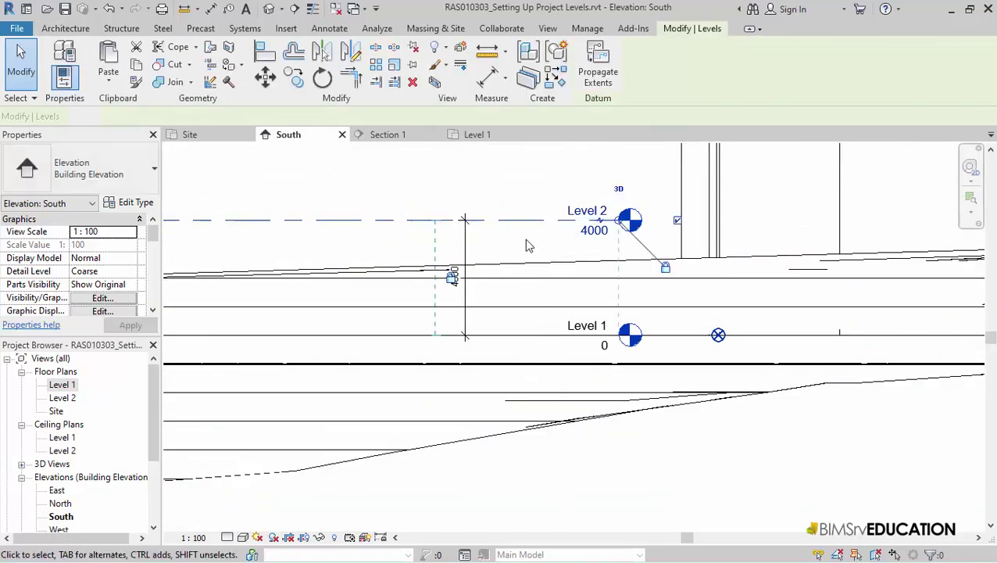
middle_click_drag(507, 236, 367, 244)
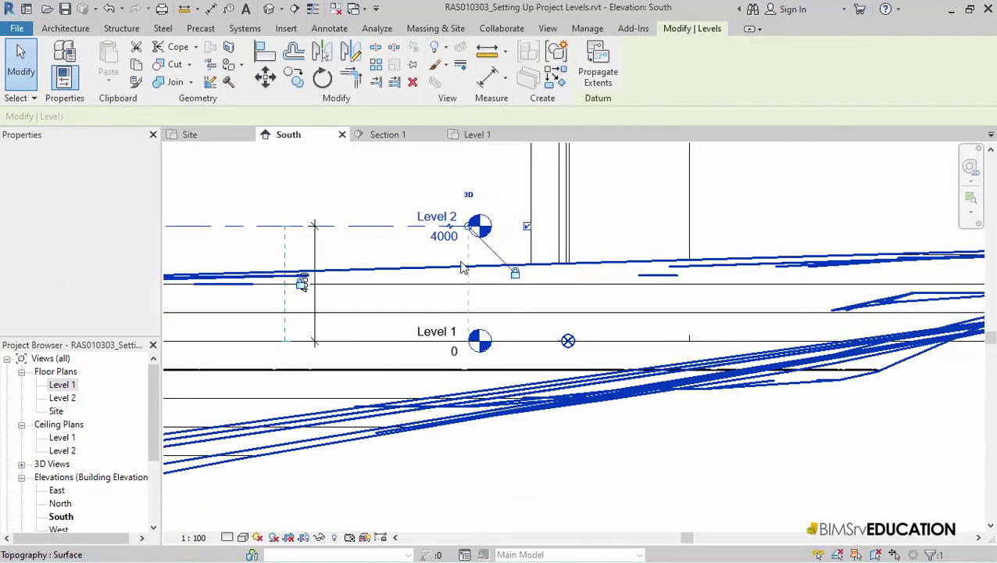
scroll(471, 256, "up", 1)
scroll(471, 257, "up", 2)
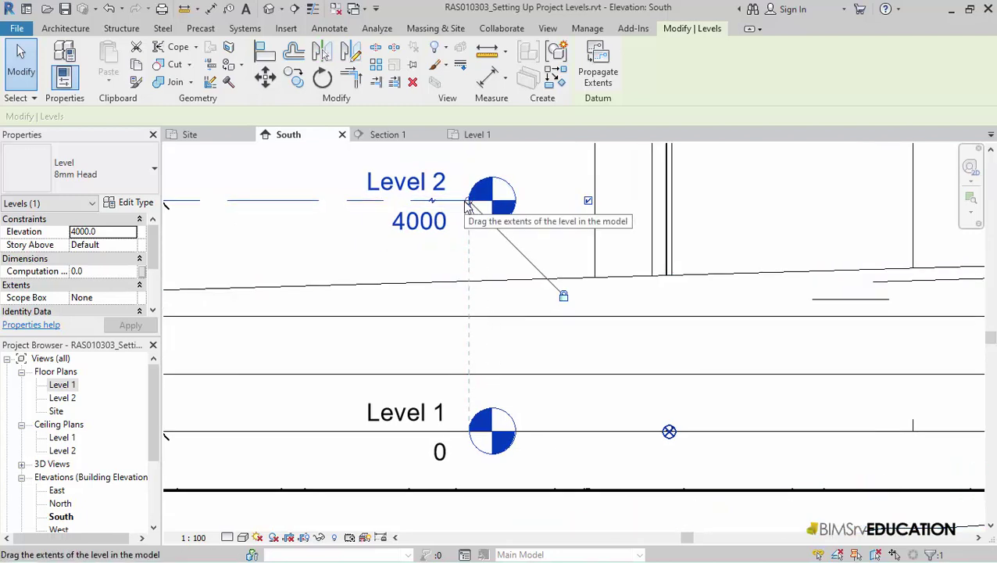
key("l")
key("l")
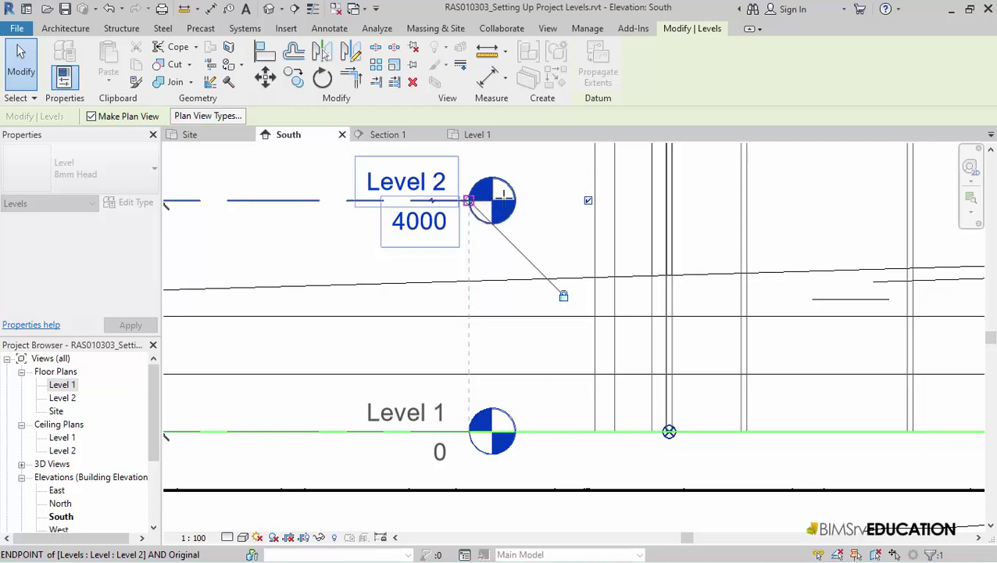
left_click(467, 202)
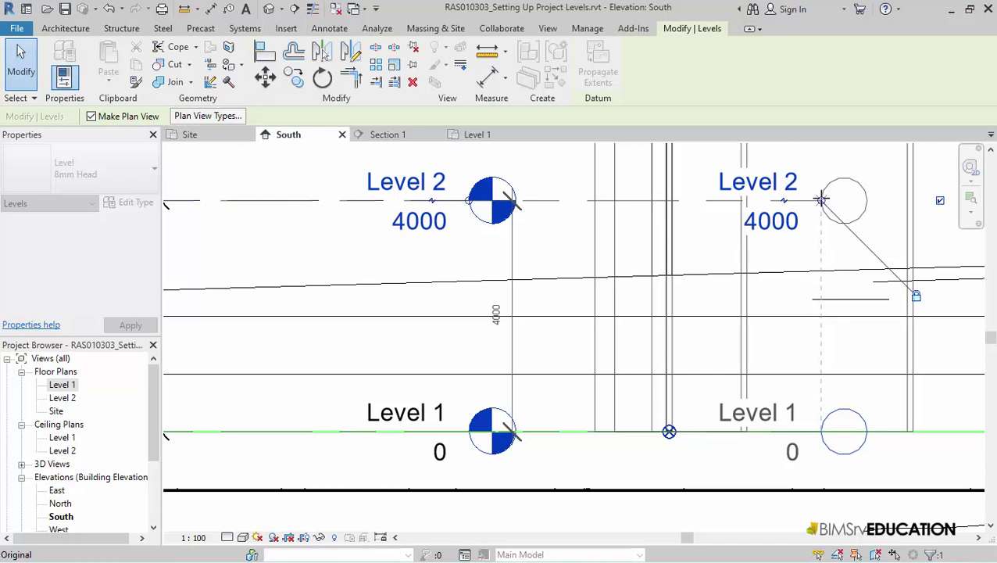
left_click(821, 199)
key("Escape")
Extend the aligned level lines further across the site so their heads sit well beyond the test walls
middle_click_drag(821, 201, 369, 238)
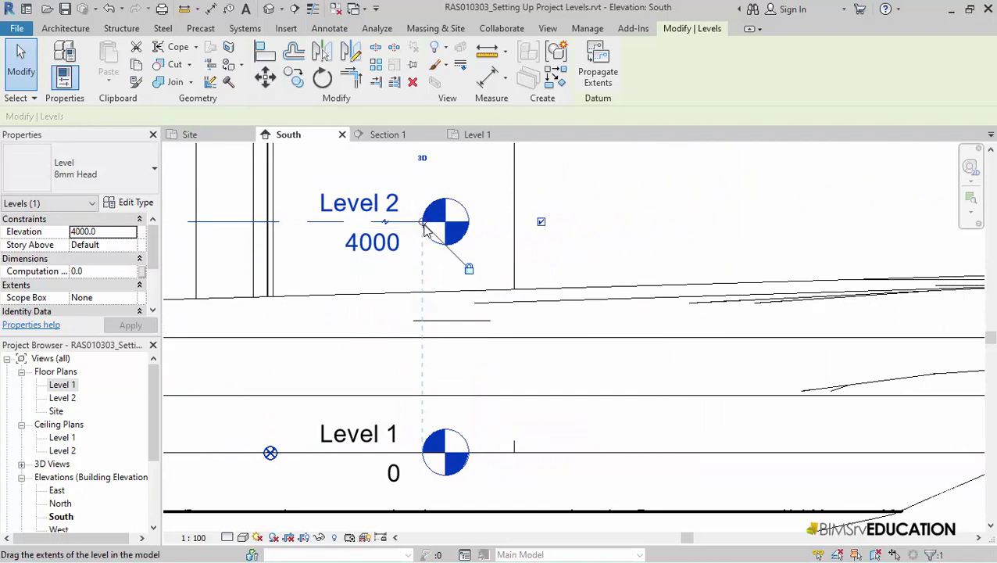
left_click_drag(424, 226, 840, 225)
middle_click_drag(617, 256, 258, 258)
left_click(444, 227)
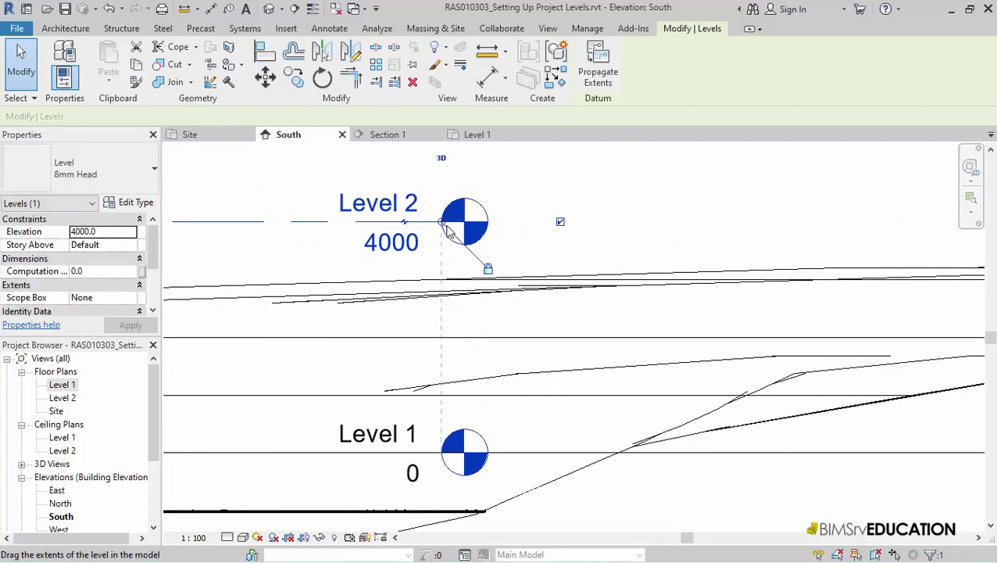
left_click_drag(449, 228, 797, 218)
left_click(558, 203)
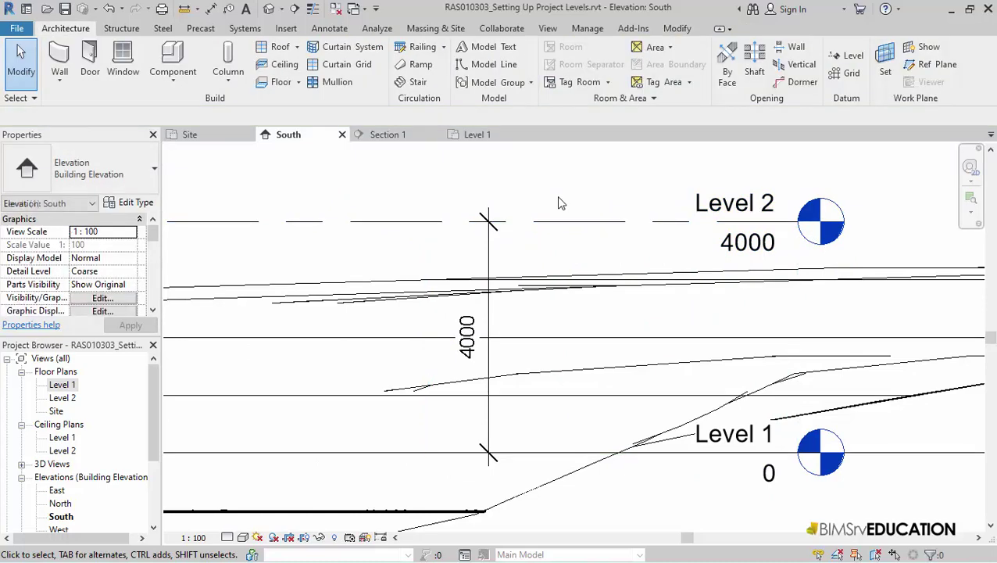
Start a new level by picking lines and limit its plan view types to Floor Plan and Structural Plan
scroll(558, 203, "down", 2)
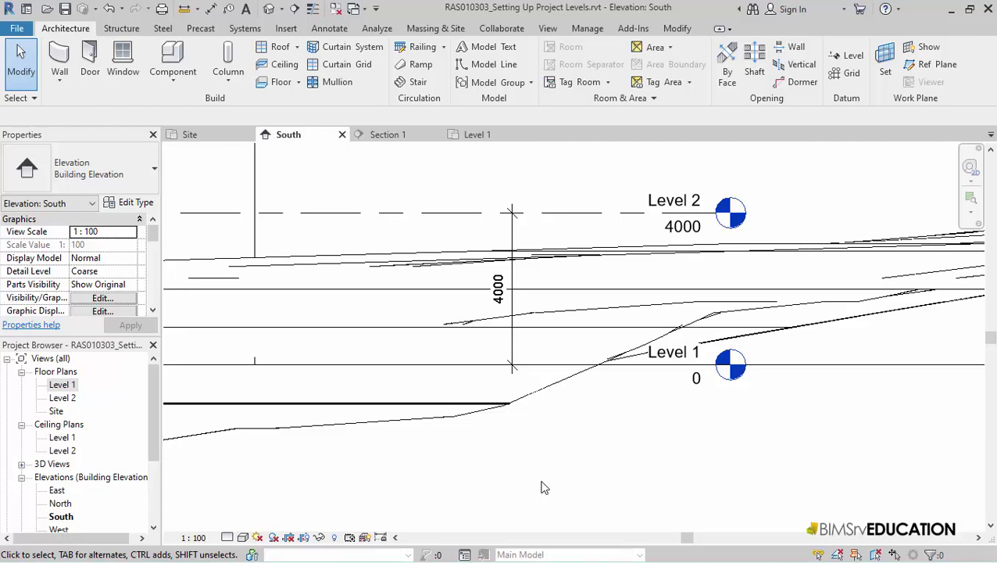
left_click(854, 58)
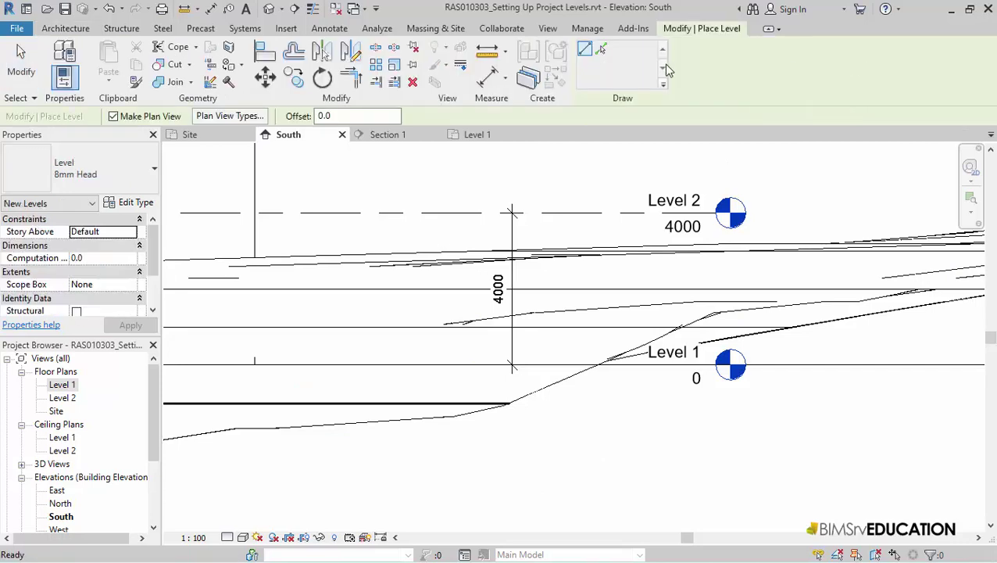
left_click(603, 50)
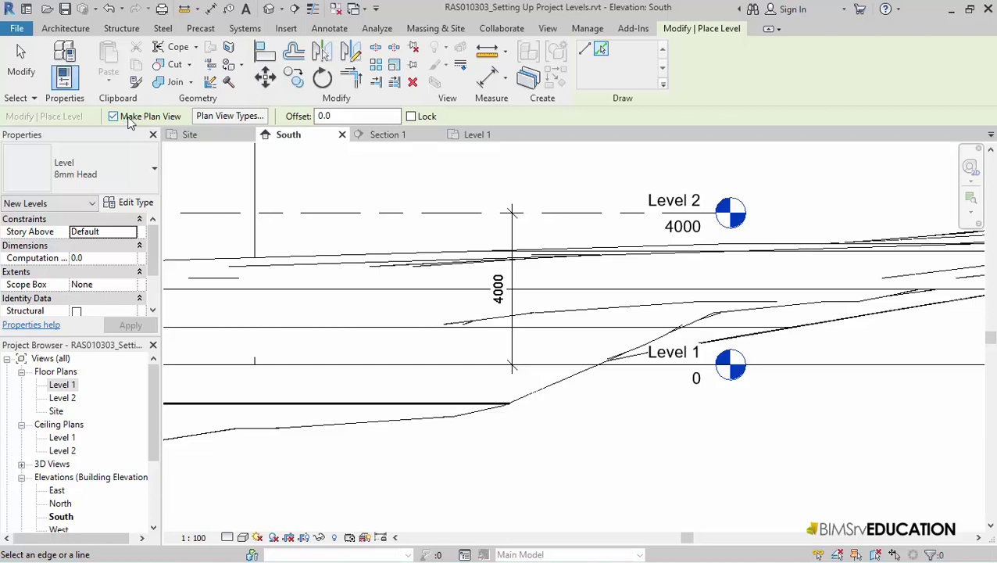
left_click(258, 121)
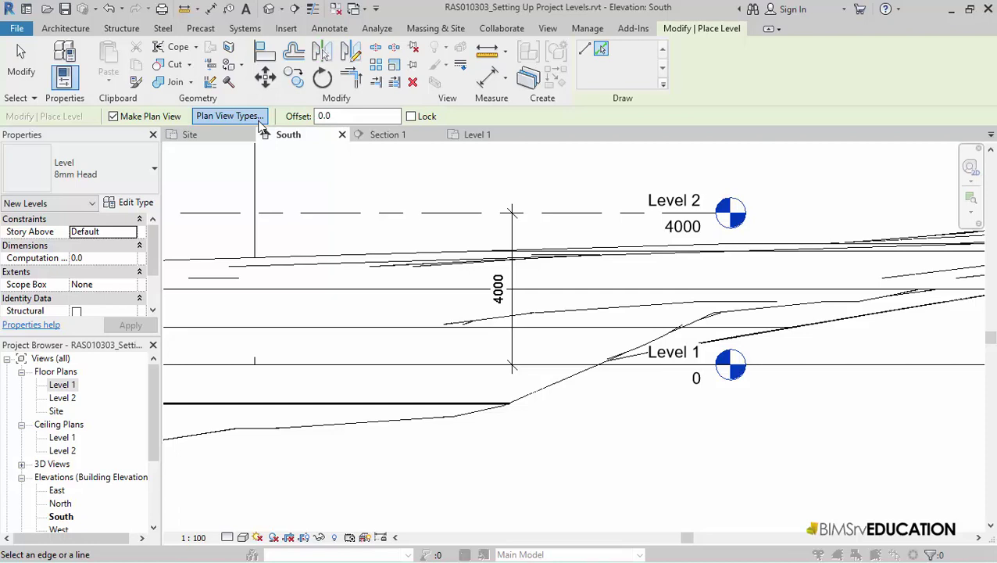
left_click(258, 120)
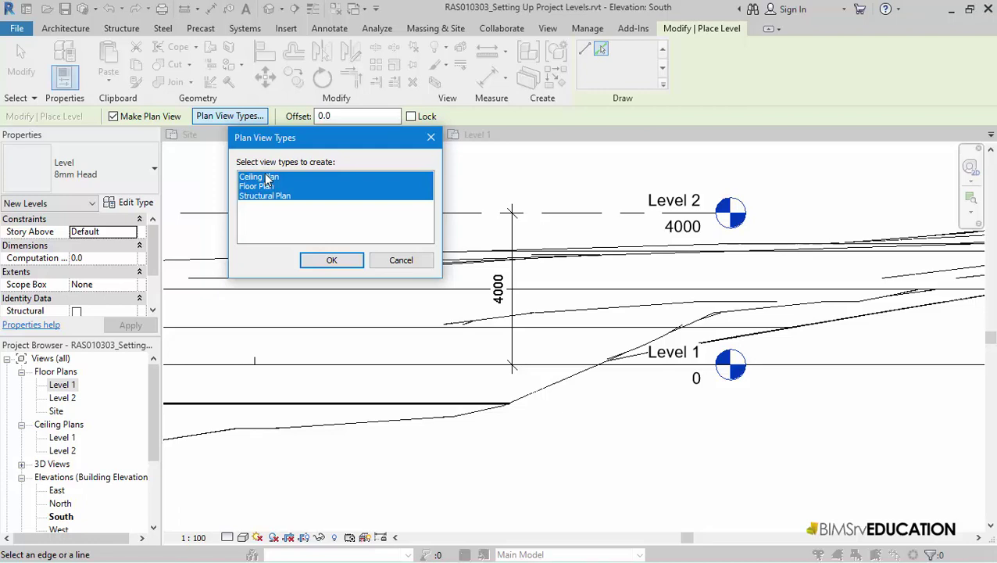
left_click(267, 178)
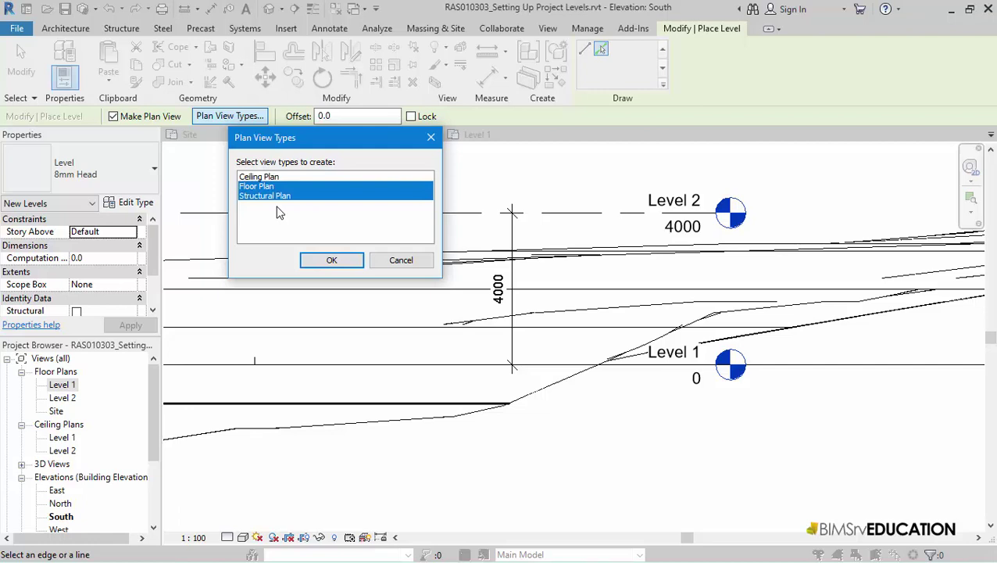
left_click(329, 262)
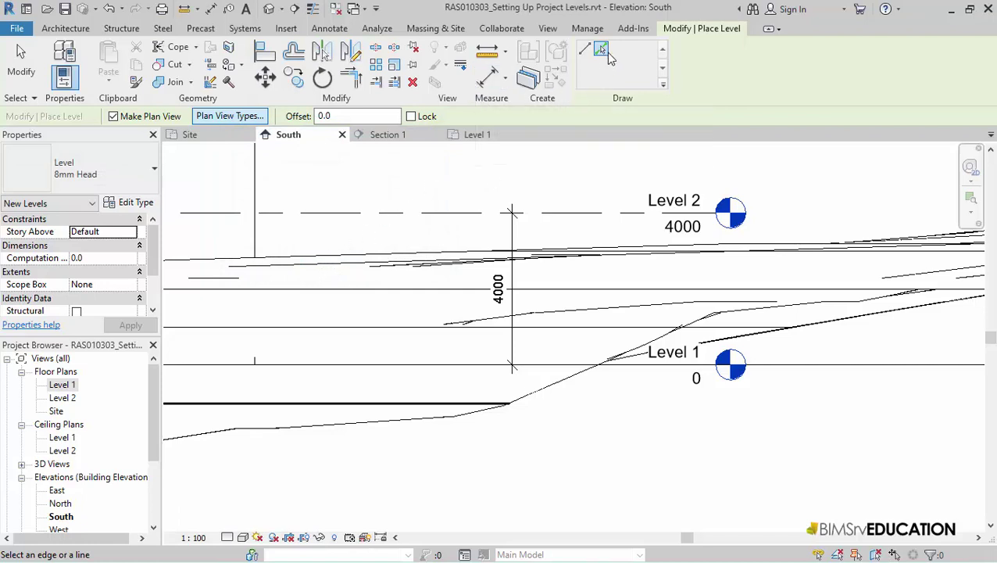
Create a level below Level 1 by picking the Level 1 line with an offset of 1200
left_click_drag(350, 116, 303, 117)
type("1200")
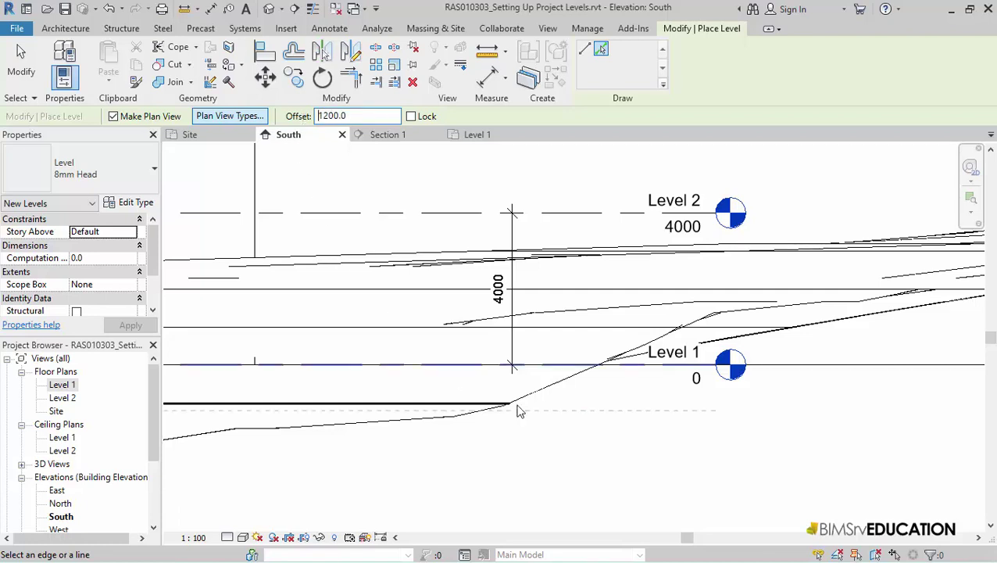
left_click(623, 365)
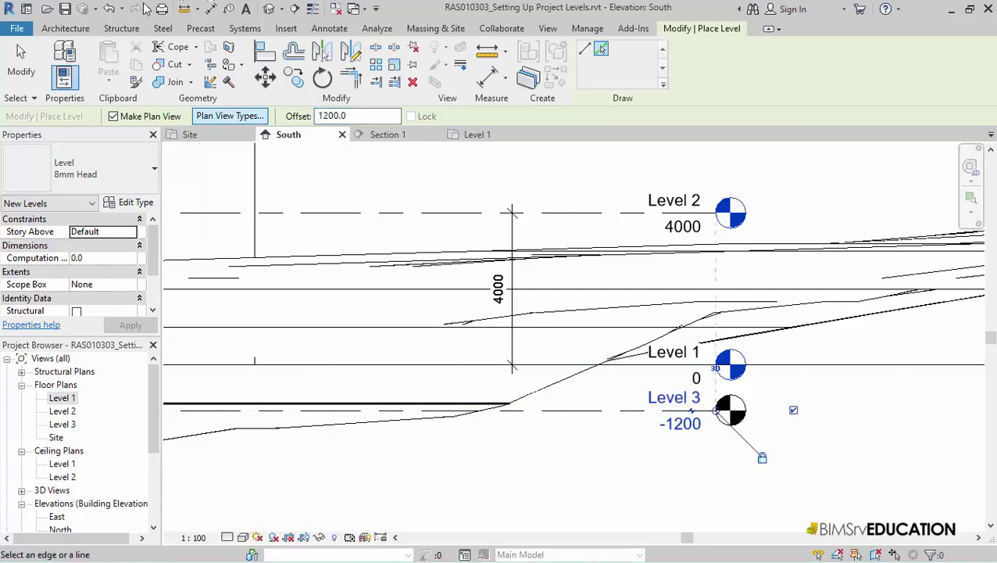
left_click(21, 62)
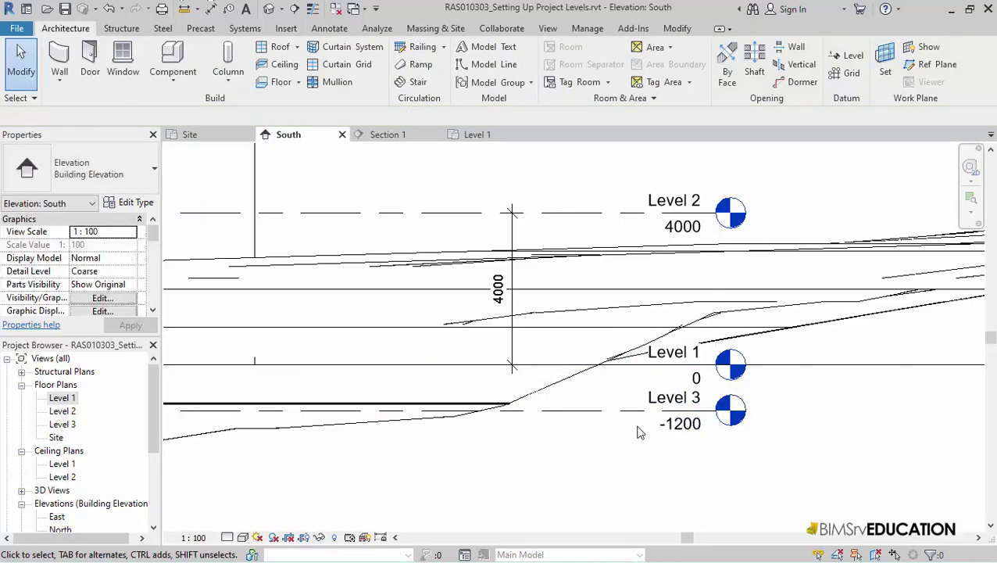
Rename the new level at -1200 as 00 Foundation and rename its corresponding views too
left_click(680, 407)
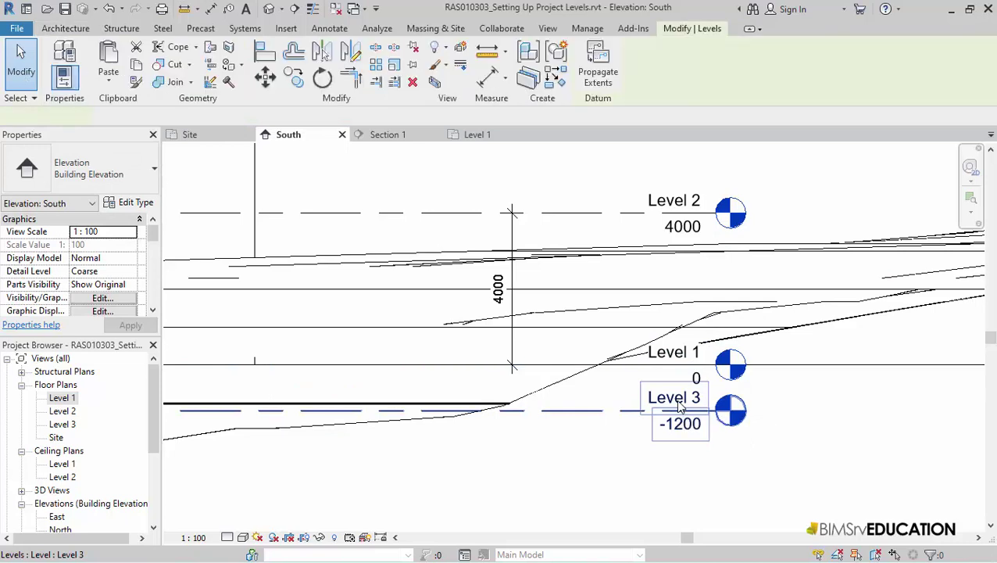
left_click(674, 398)
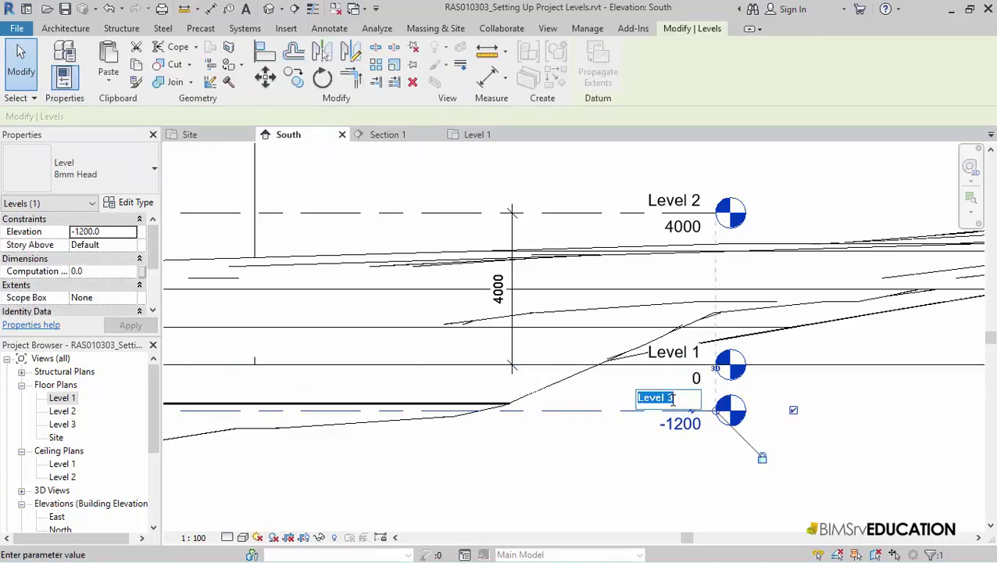
type("00")
type(" Found")
type("ation")
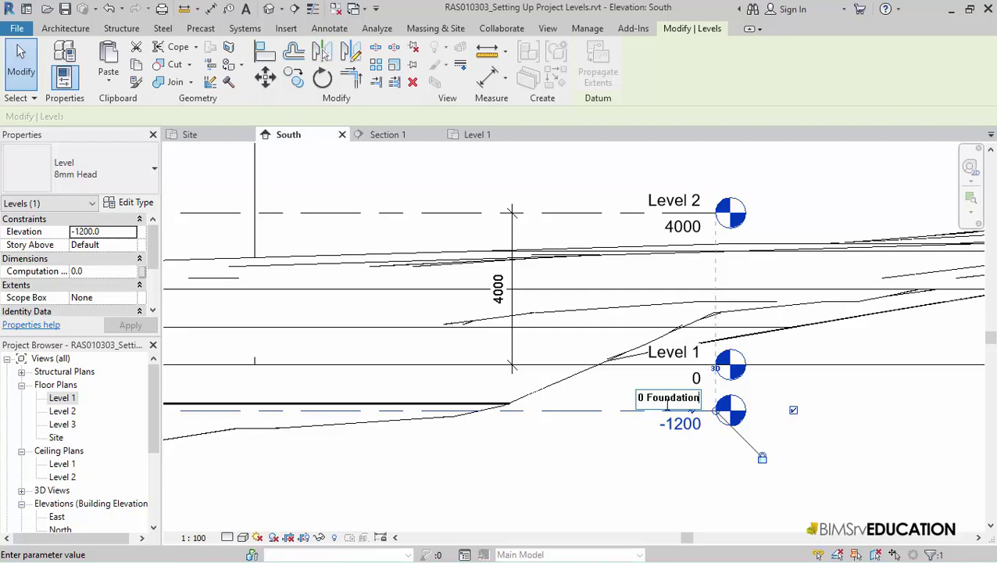
left_click(630, 481)
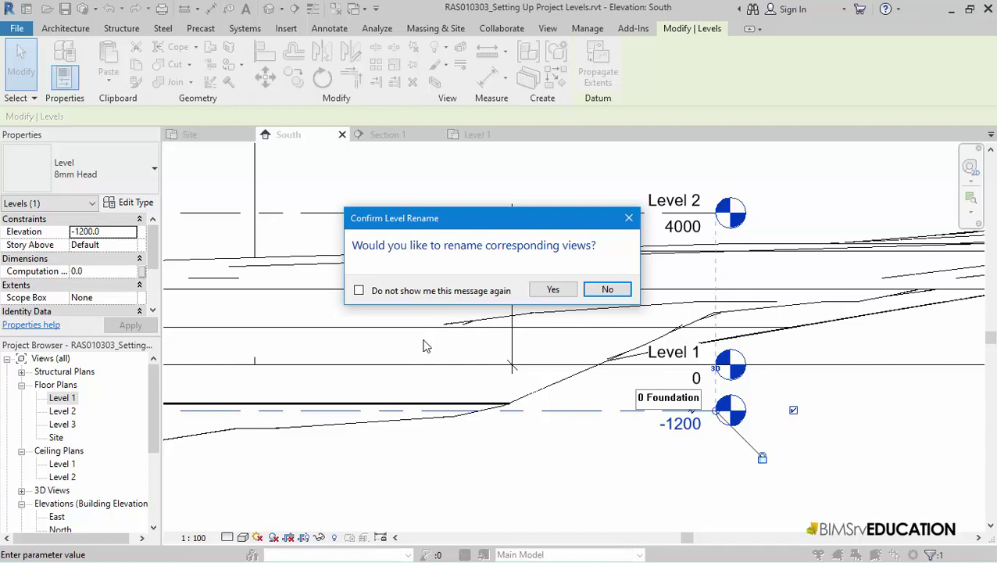
left_click(549, 295)
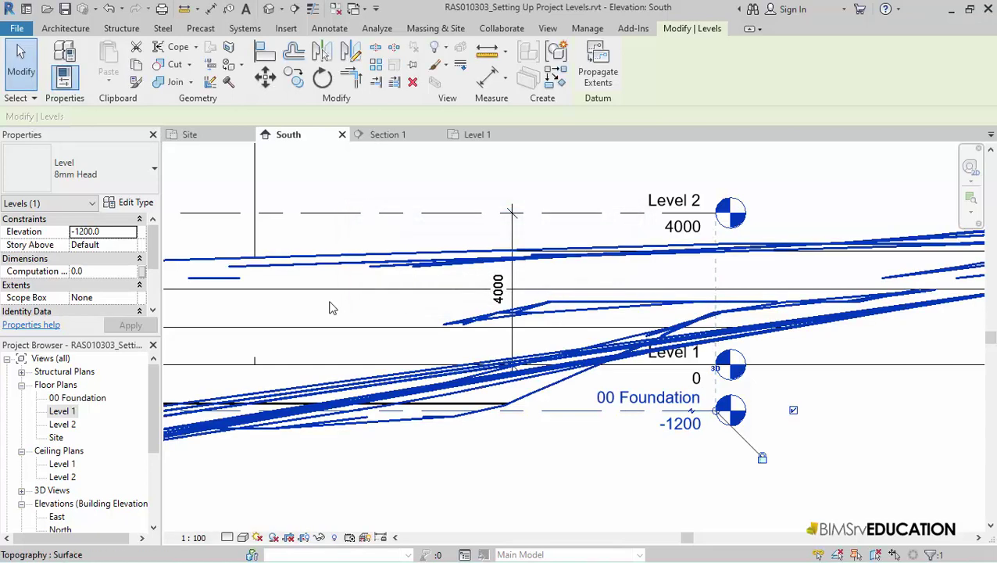
left_click(66, 409)
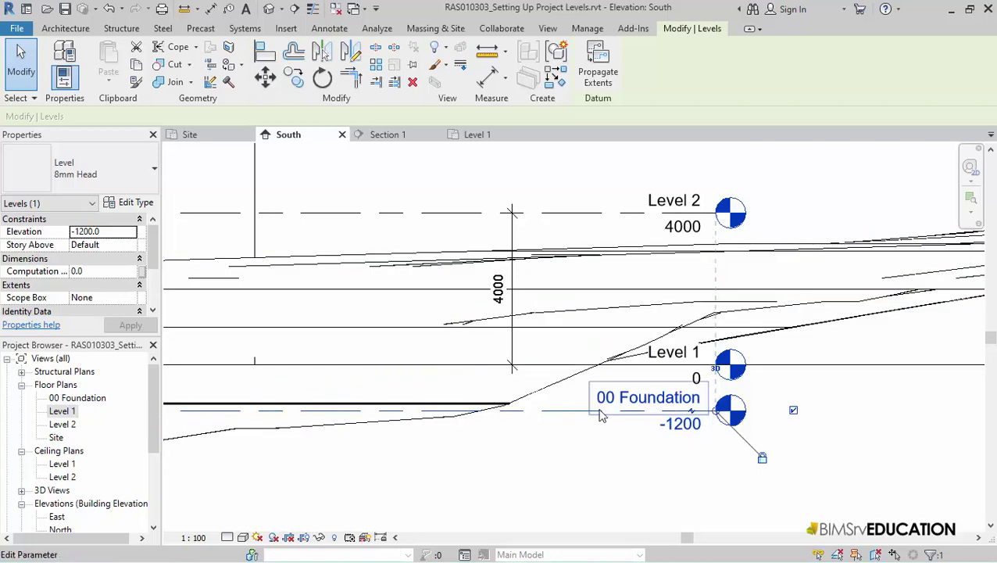
Rename Level 1 as 01 NGL and rename its corresponding views too
middle_click_drag(613, 505, 547, 504)
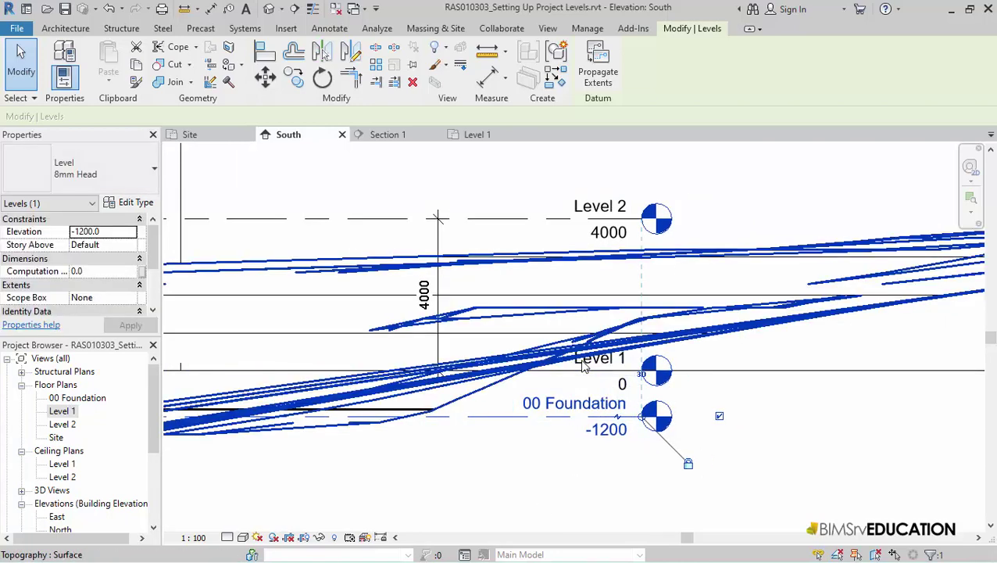
left_click(594, 382)
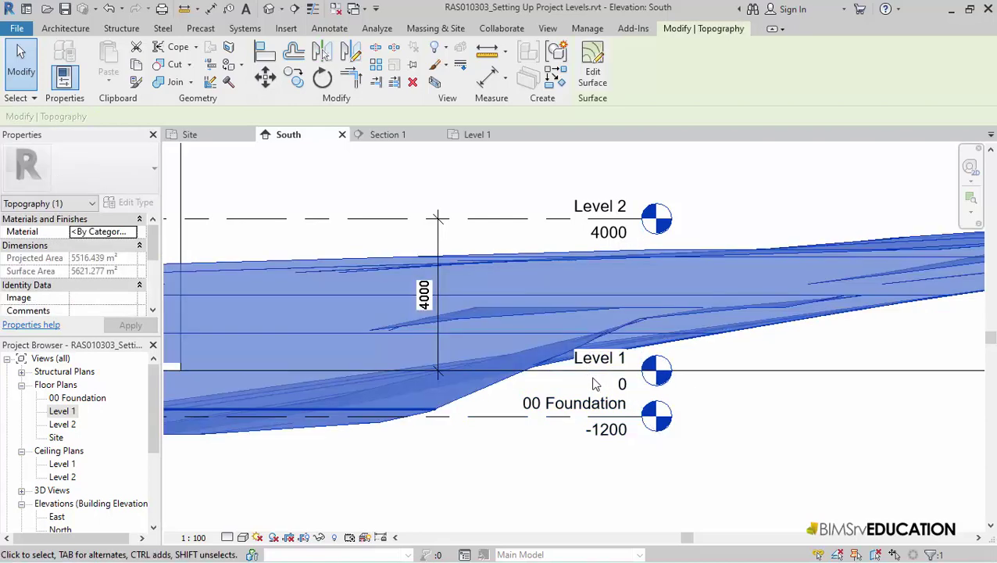
key("Escape")
left_click(599, 370)
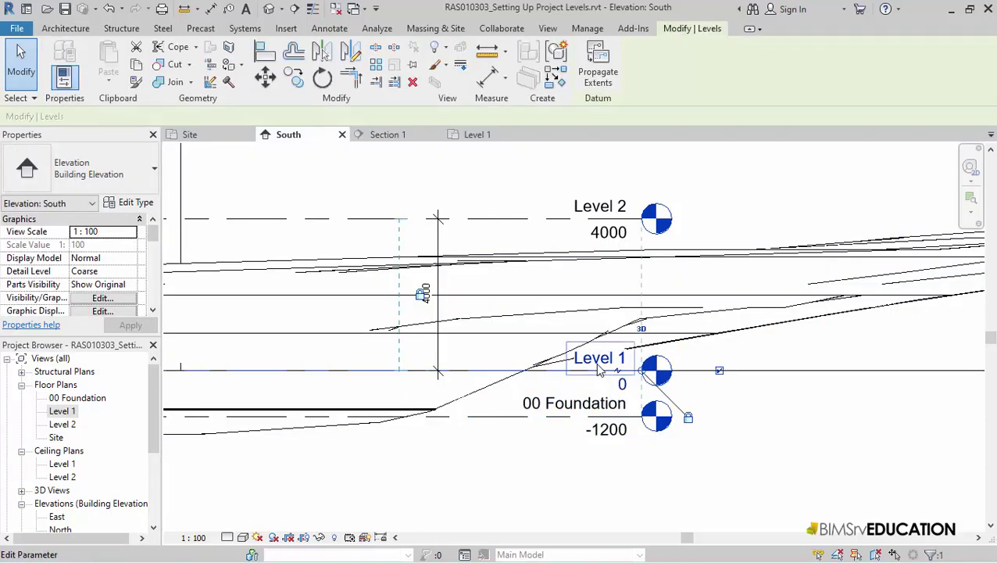
left_click(596, 358)
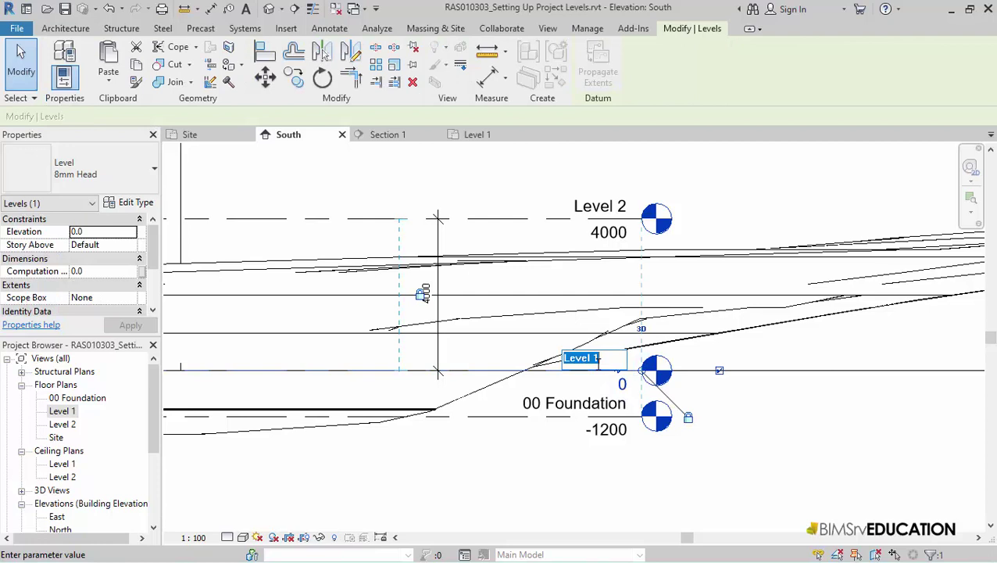
type("01 NGL")
left_click(543, 489)
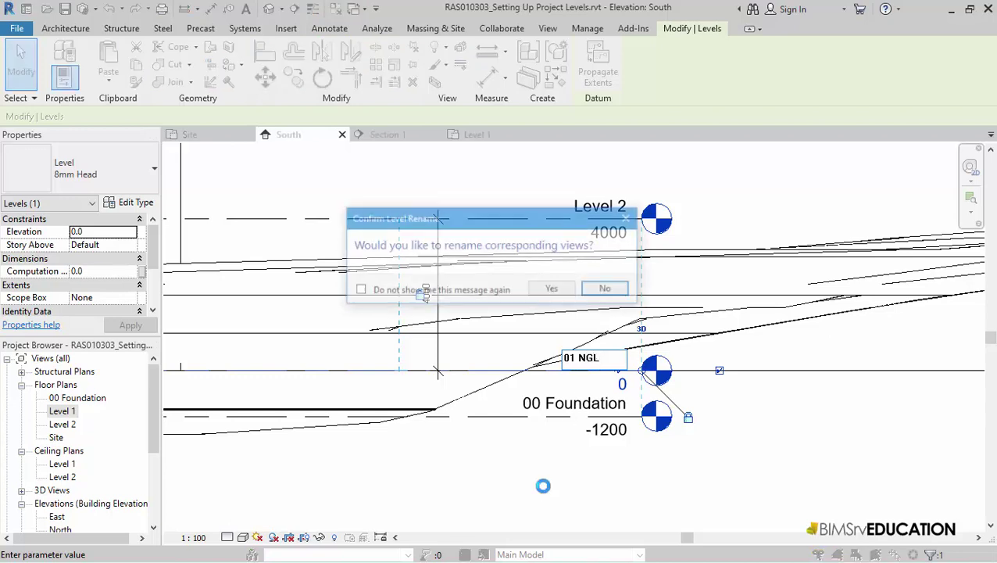
left_click(555, 289)
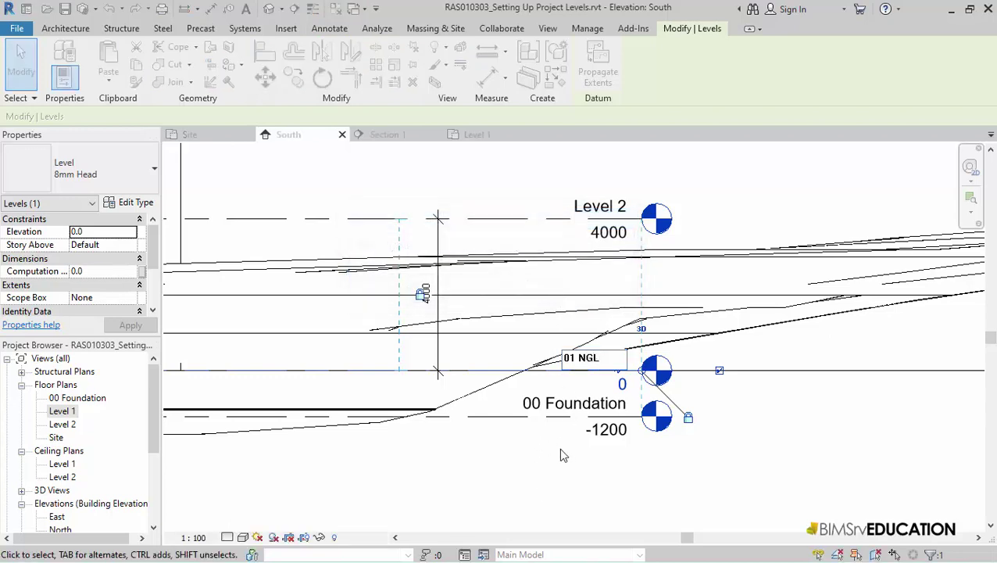
Add an elbow to the 00 Foundation level line so its head is offset from the 01 NGL head
left_click(545, 422)
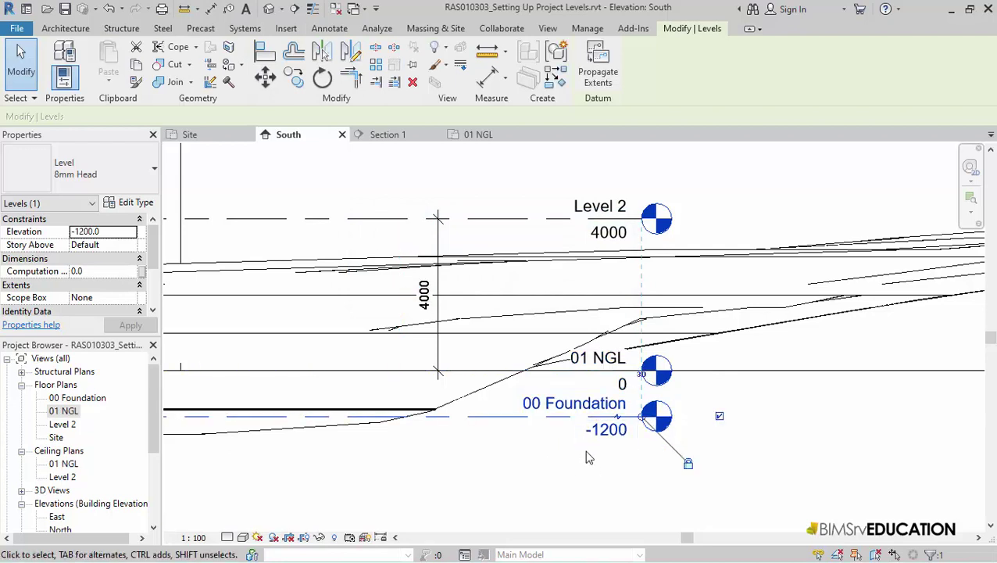
left_click(617, 422)
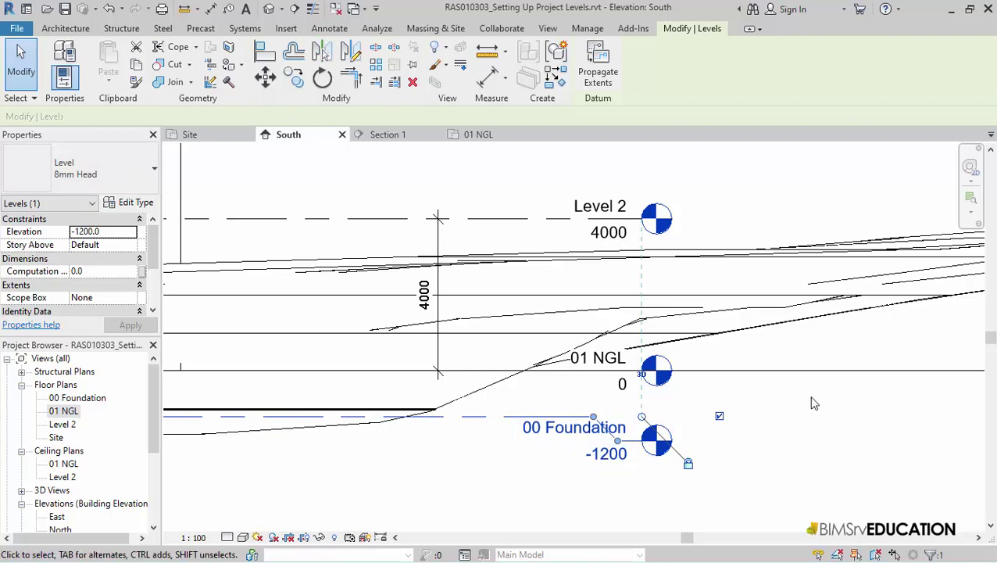
left_click(829, 432)
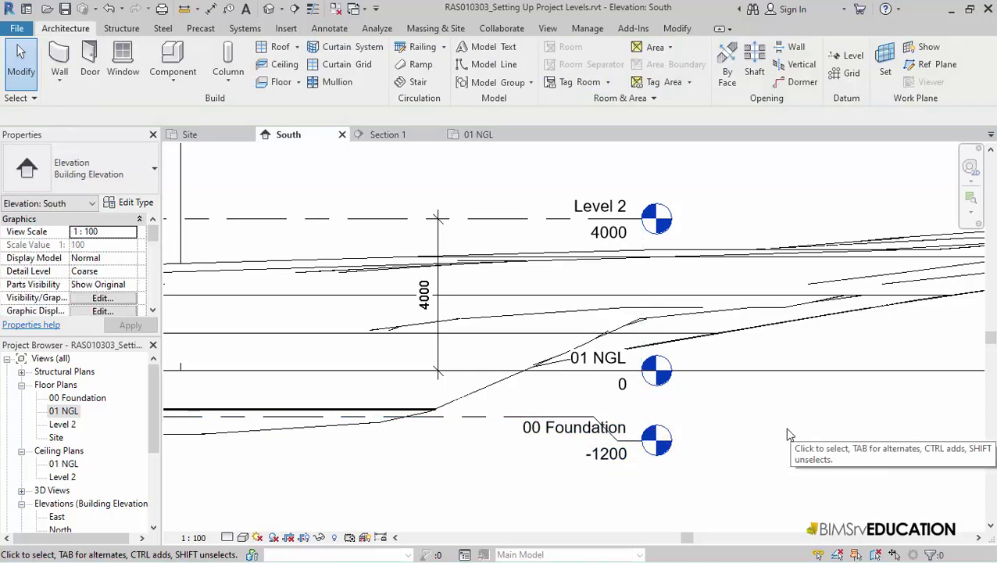
Start a new level and add Ceiling Plan to the Floor Plan and Structural Plan view types it creates
left_click(851, 57)
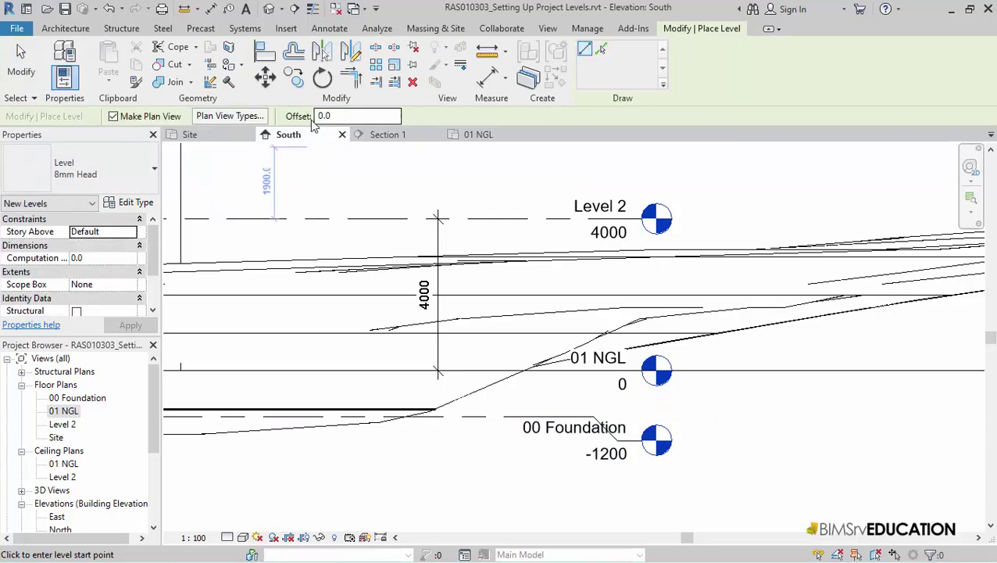
left_click(261, 117)
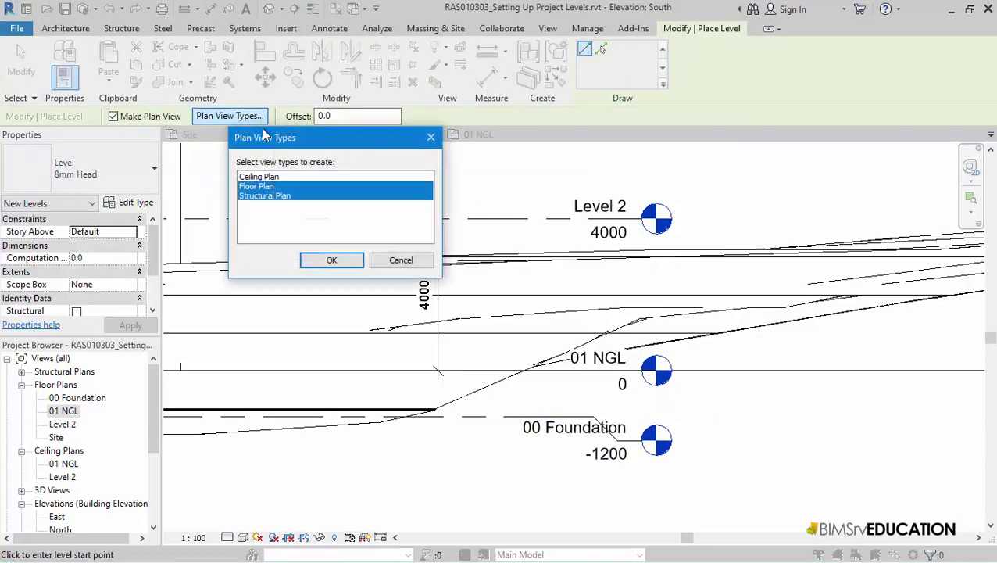
left_click(268, 177)
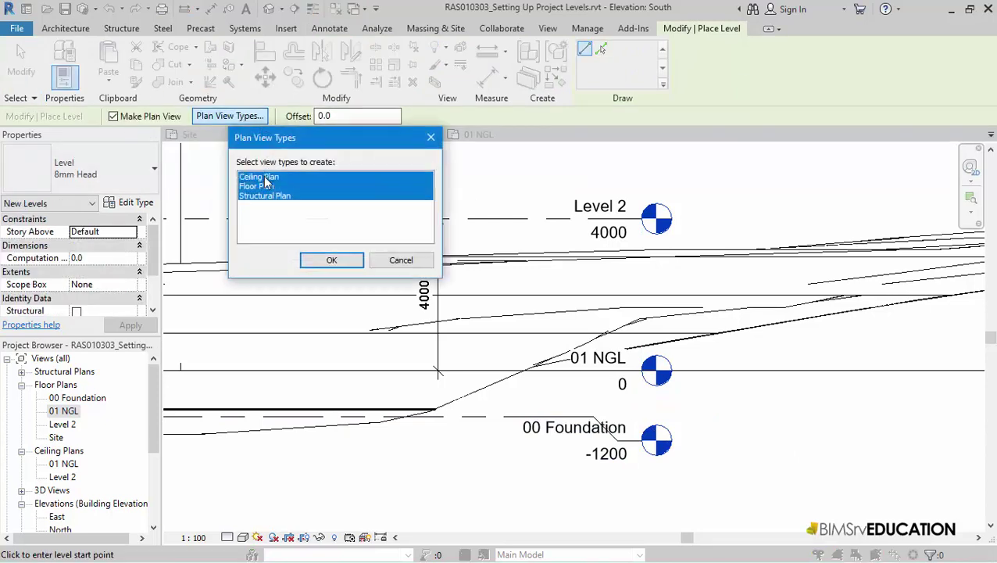
left_click(329, 261)
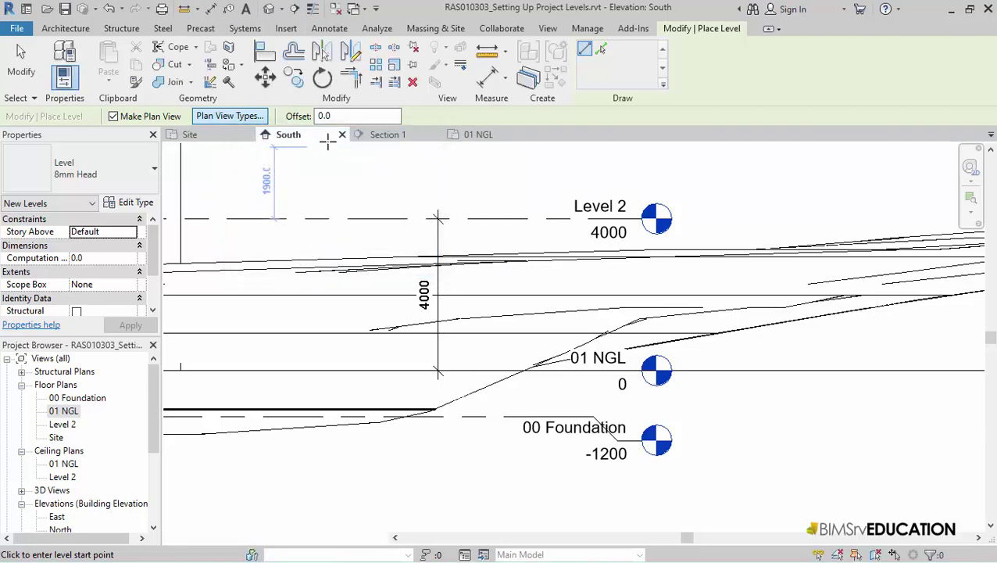
Create a level above 01 NGL by picking the 01 NGL line with an offset of 450
left_click(319, 115)
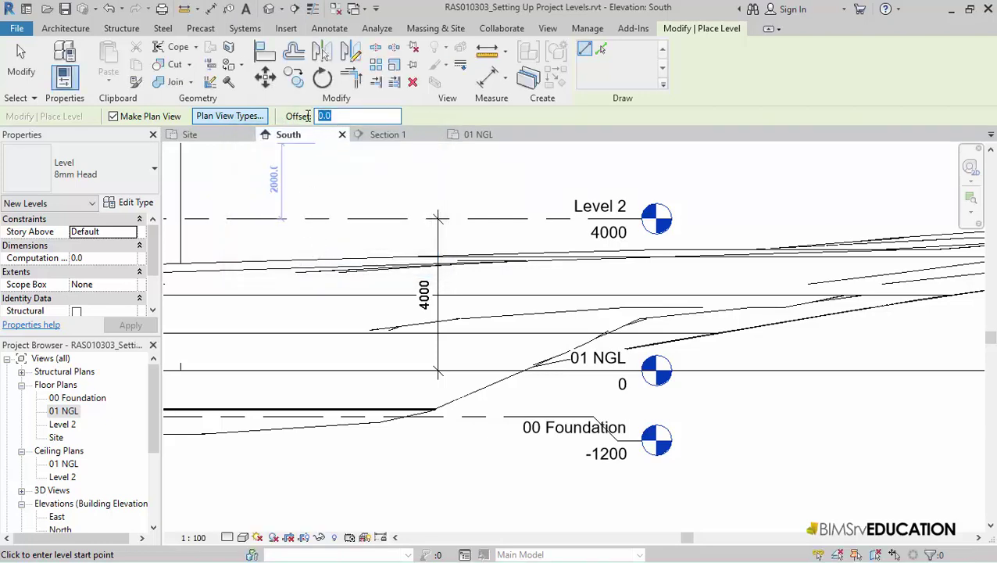
type("450")
left_click(602, 49)
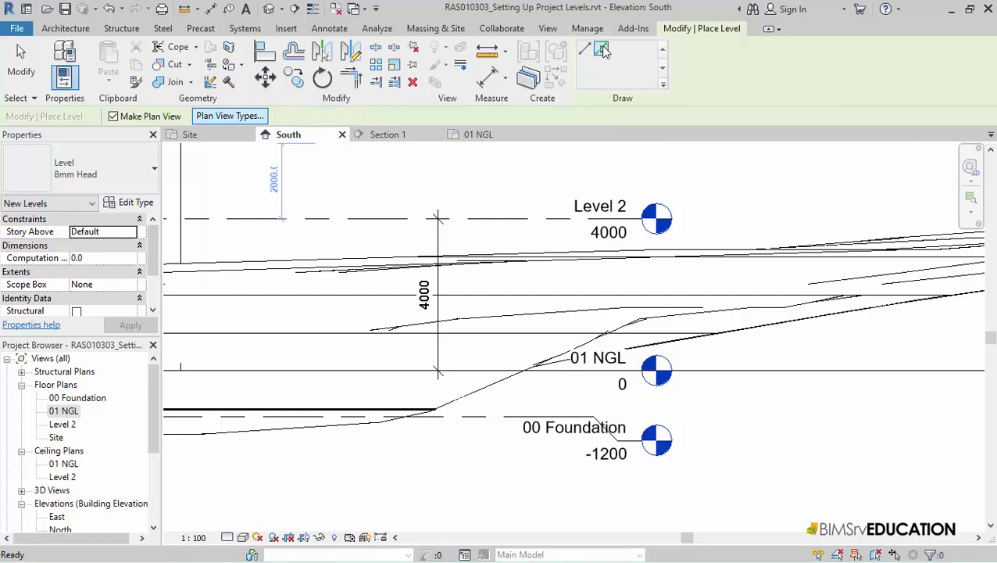
left_click(501, 370)
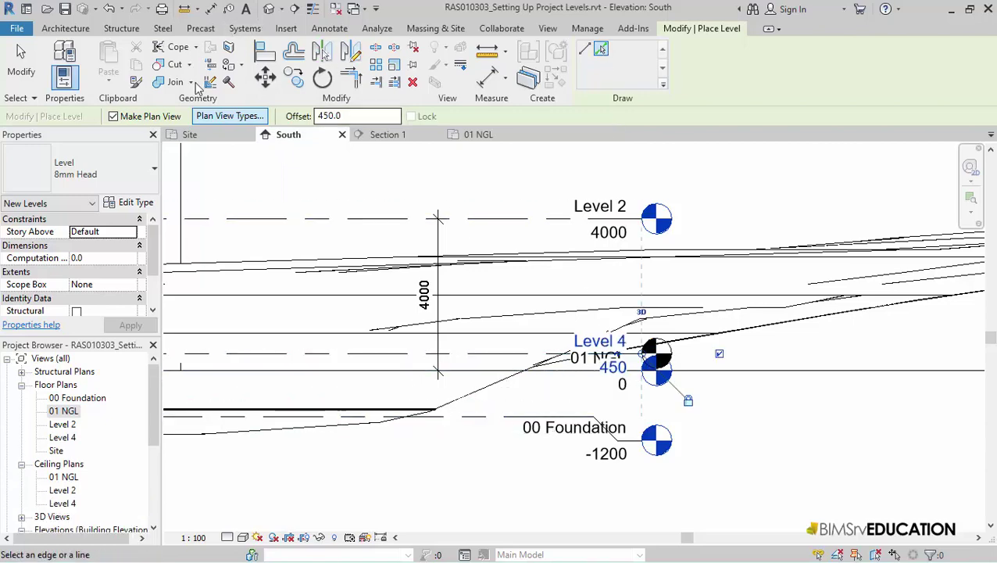
left_click(31, 70)
left_click(37, 78)
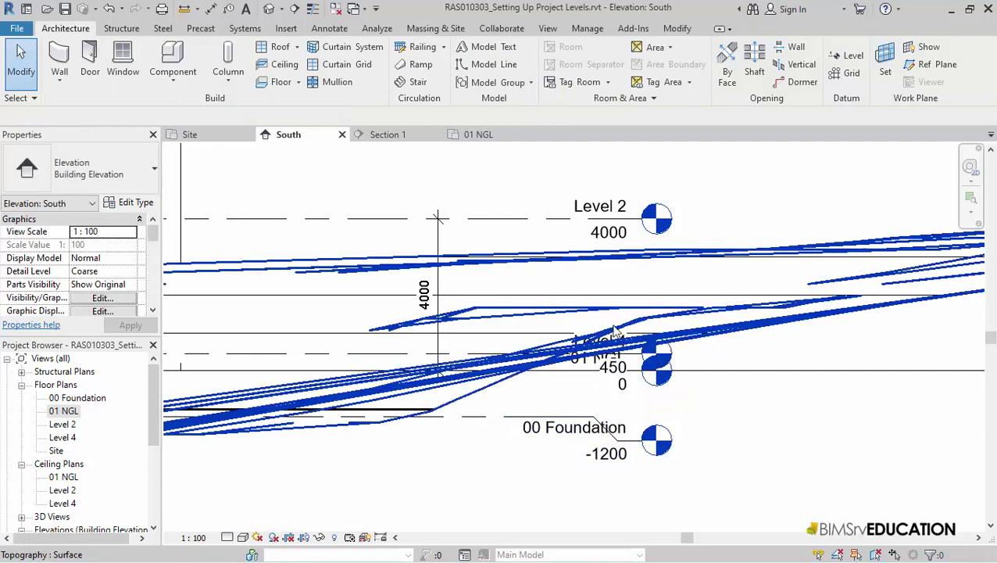
Rename the new level at 450 as 02 Ground Floor ffl. and rename its corresponding views too
scroll(657, 367, "up", 3)
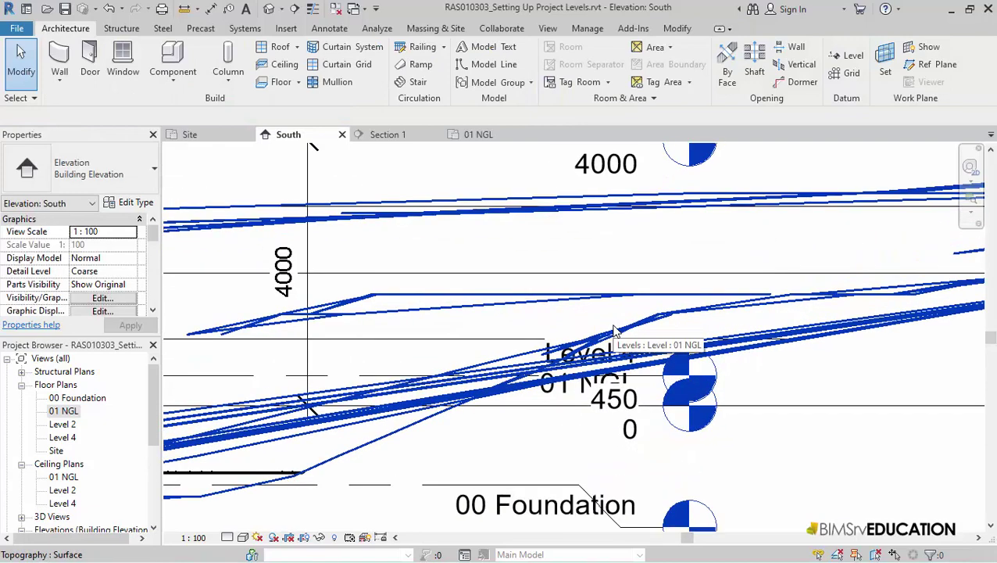
left_click(582, 357)
left_click(582, 357)
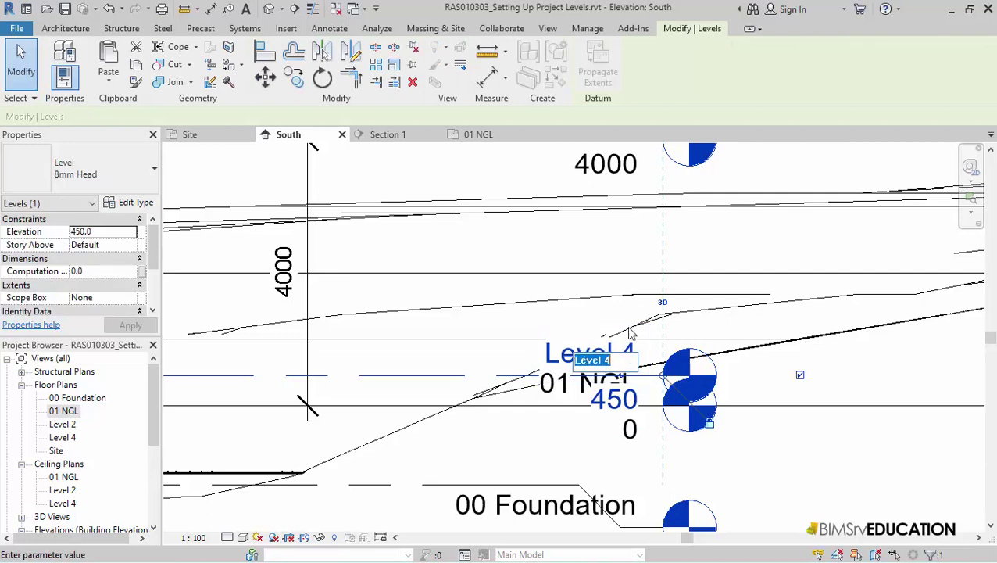
type("02 Gr")
type("ound")
type(" Floor")
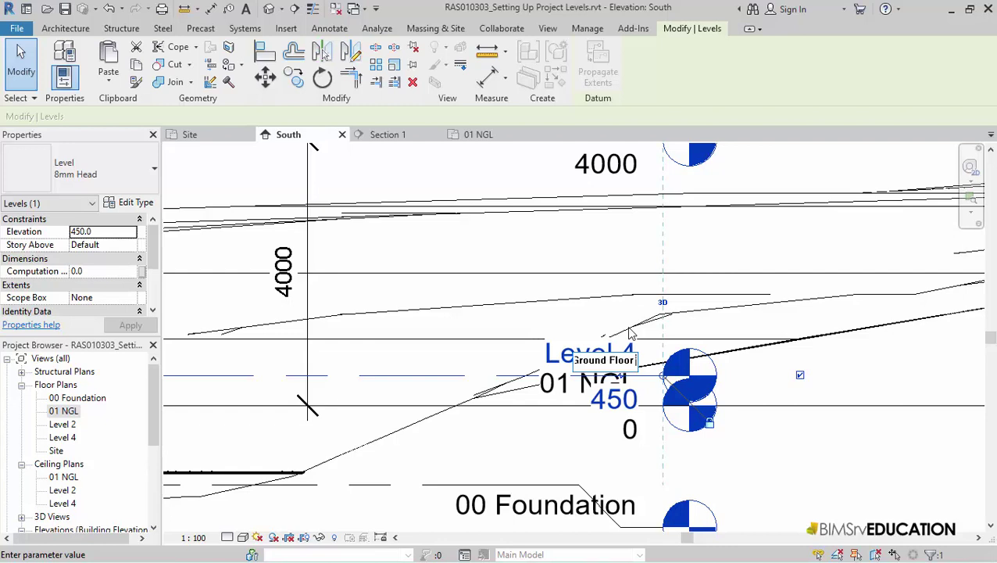
type(" fll.")
left_click(810, 469)
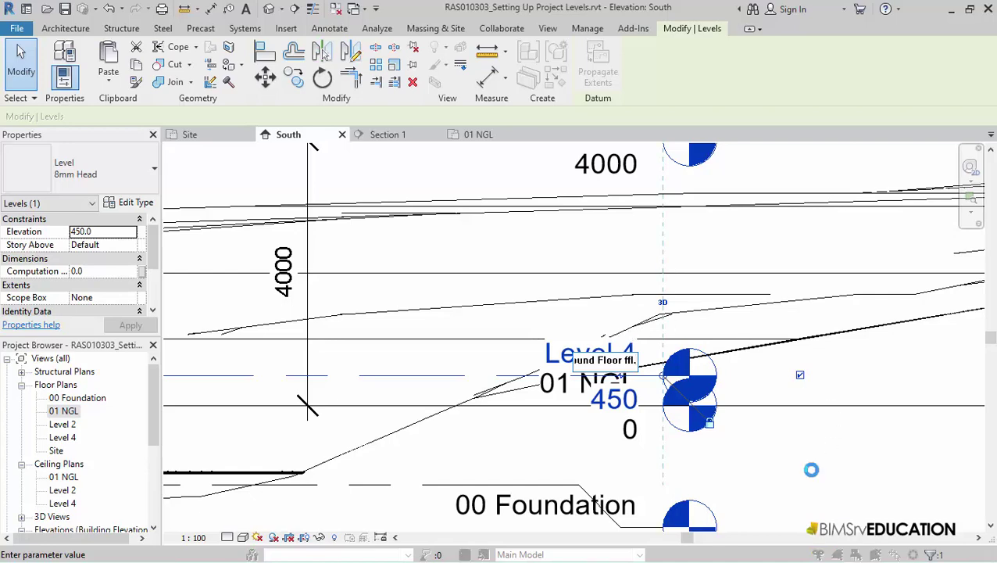
left_click(553, 289)
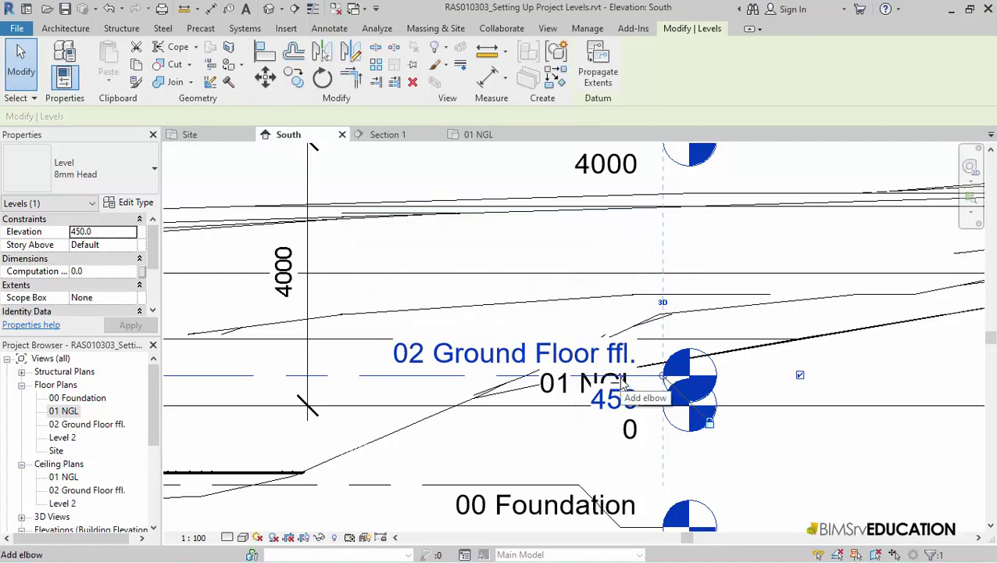
Add an elbow to the 02 Ground Floor ffl. level line and raise its head clear of 01 NGL
left_click_drag(625, 396, 630, 323)
left_click(810, 475)
scroll(583, 342, "down", 2)
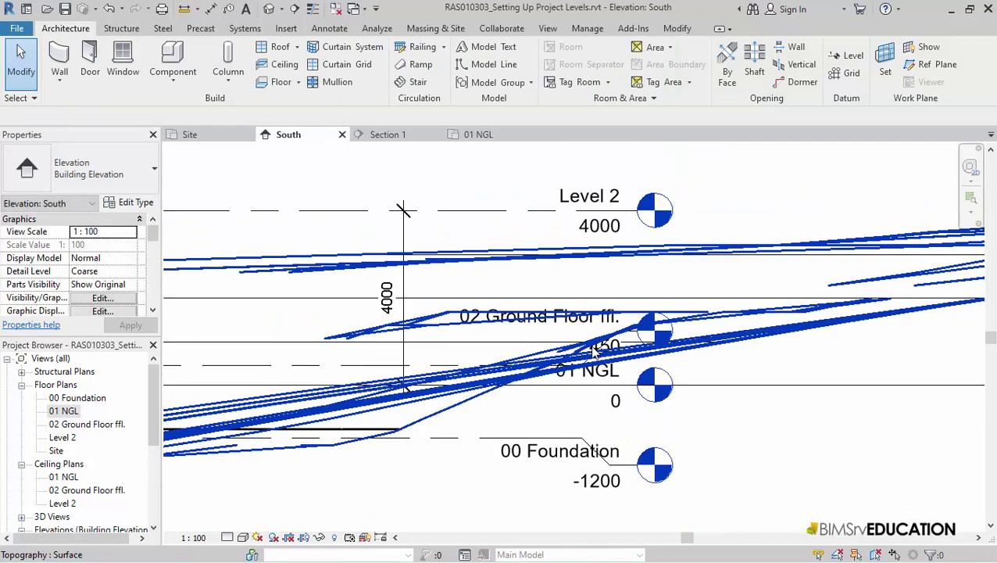
Edit the witness lines of the 4000 level dimension to include the 00 Foundation and 02 Ground Floor ffl. levels
left_click(404, 240)
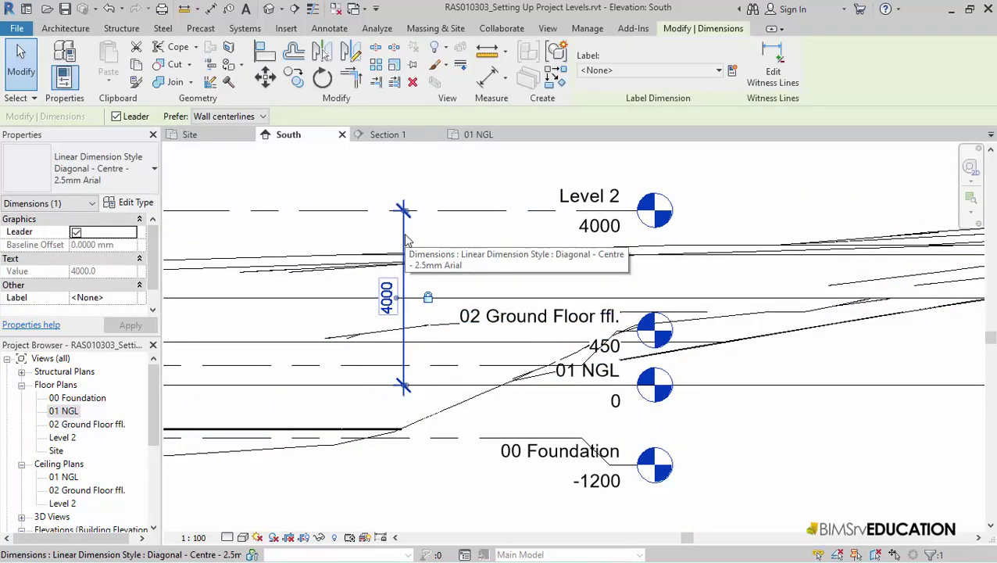
left_click(769, 71)
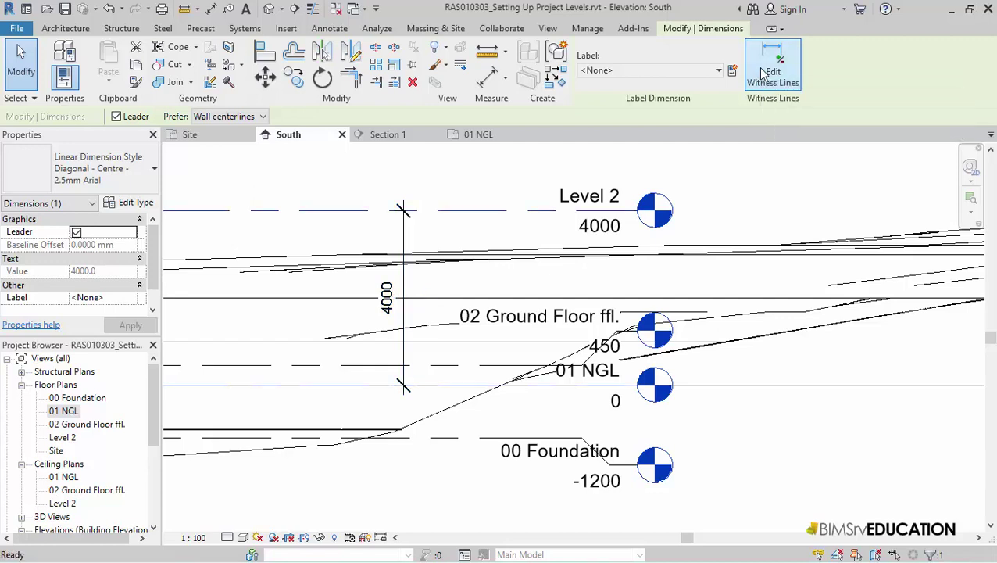
left_click(447, 440)
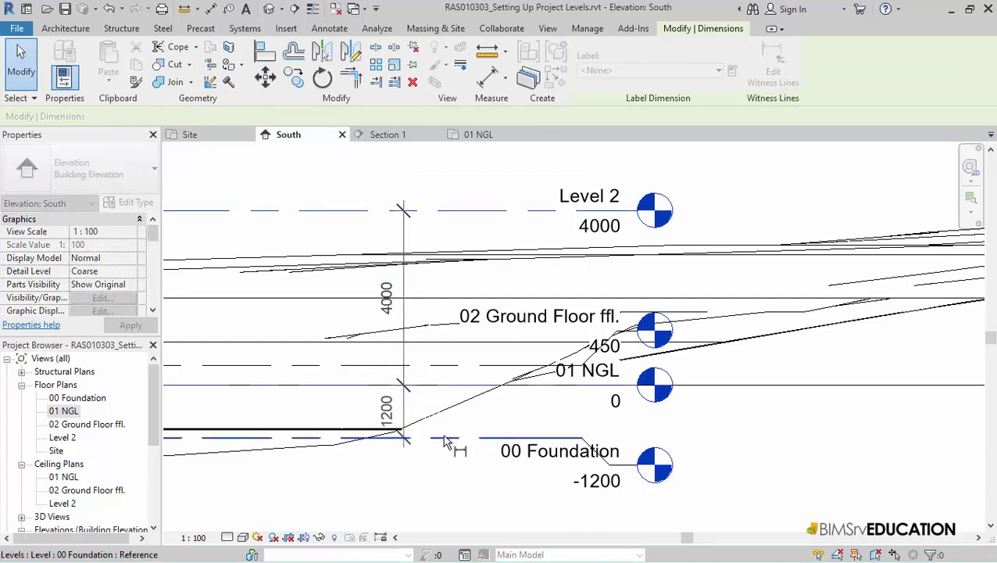
left_click(436, 372)
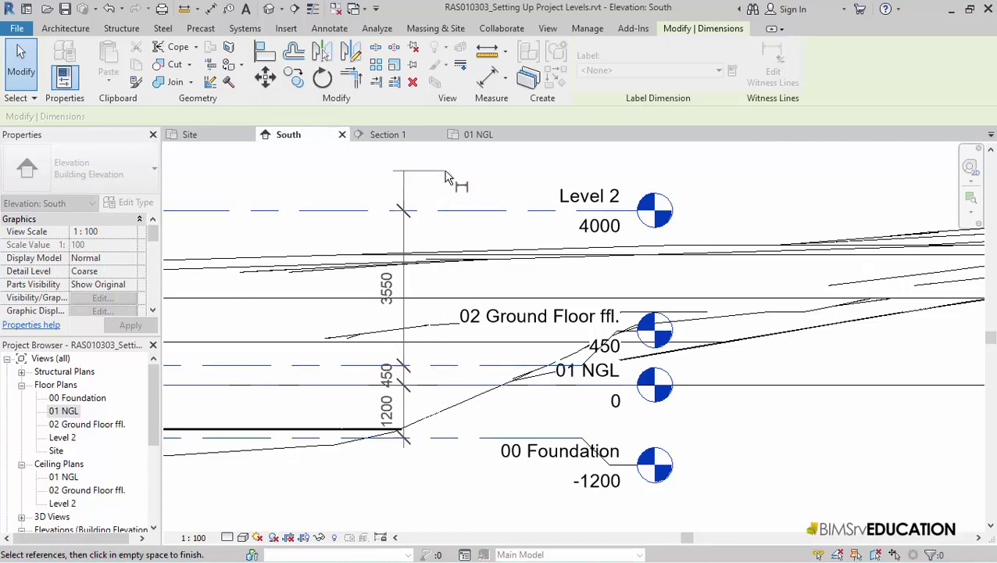
left_click(446, 177)
Lock the 1200 and 450 segments of the level dimension string
left_click(404, 375)
scroll(400, 351, "up", 2)
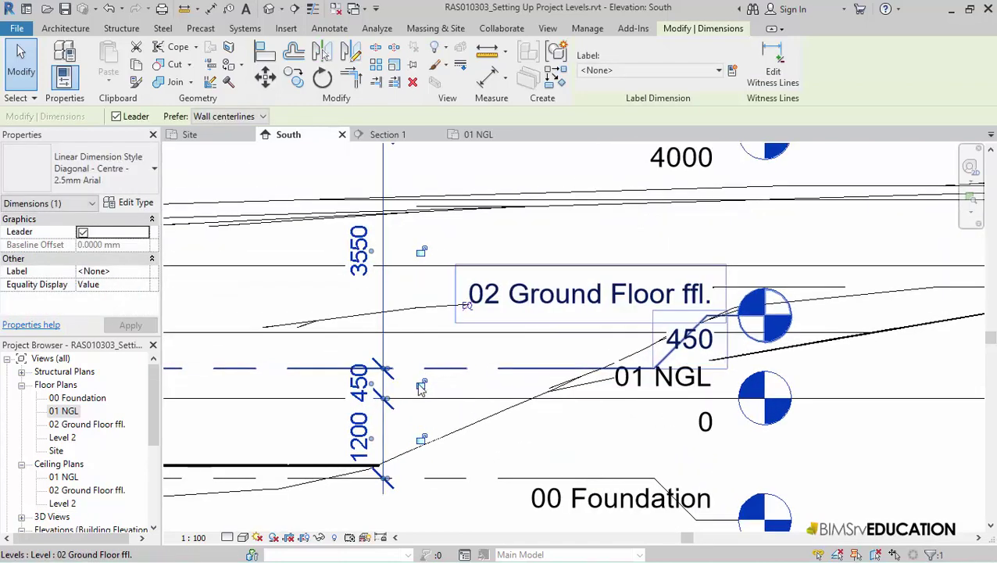
left_click(418, 438)
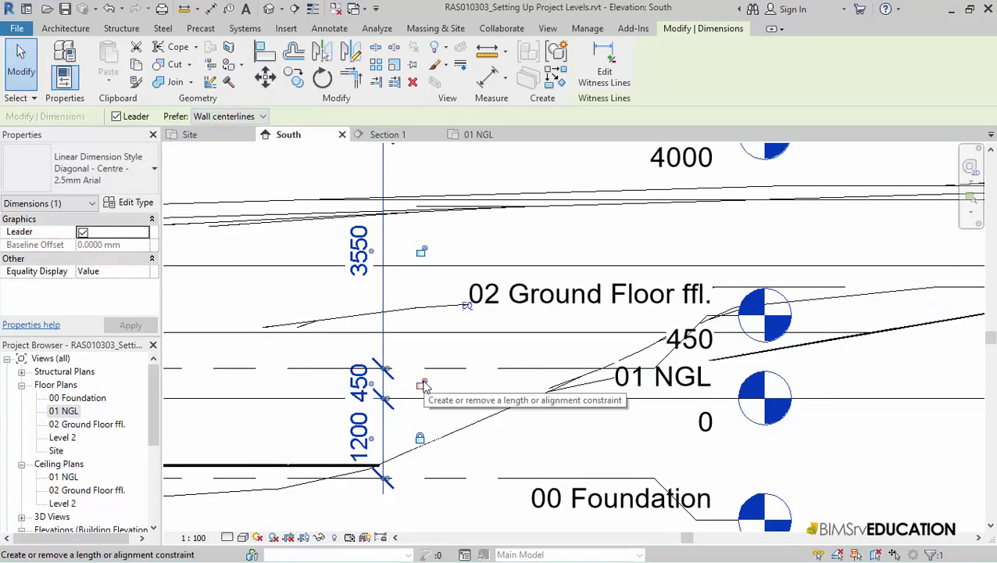
scroll(514, 478, "down", 2)
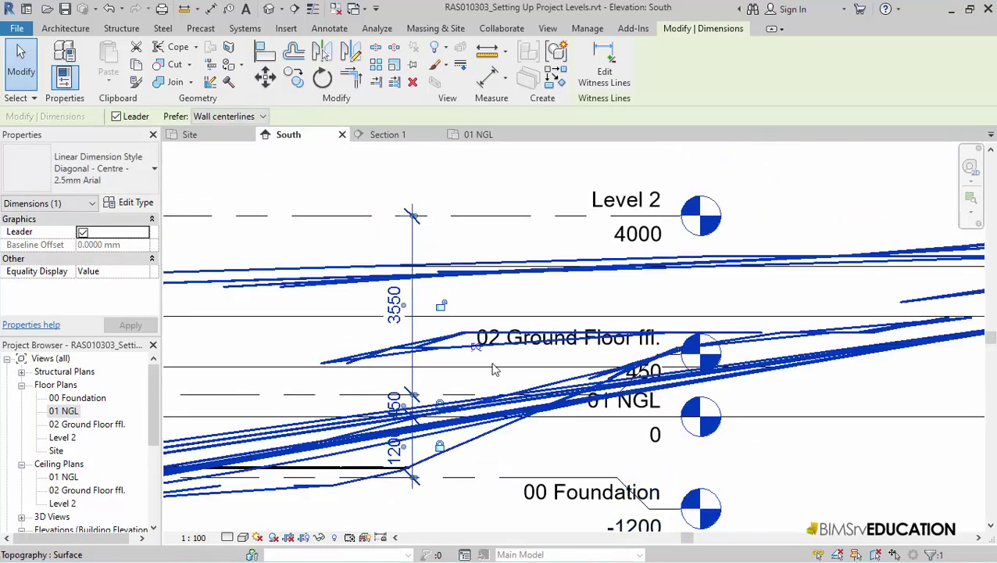
left_click(356, 248)
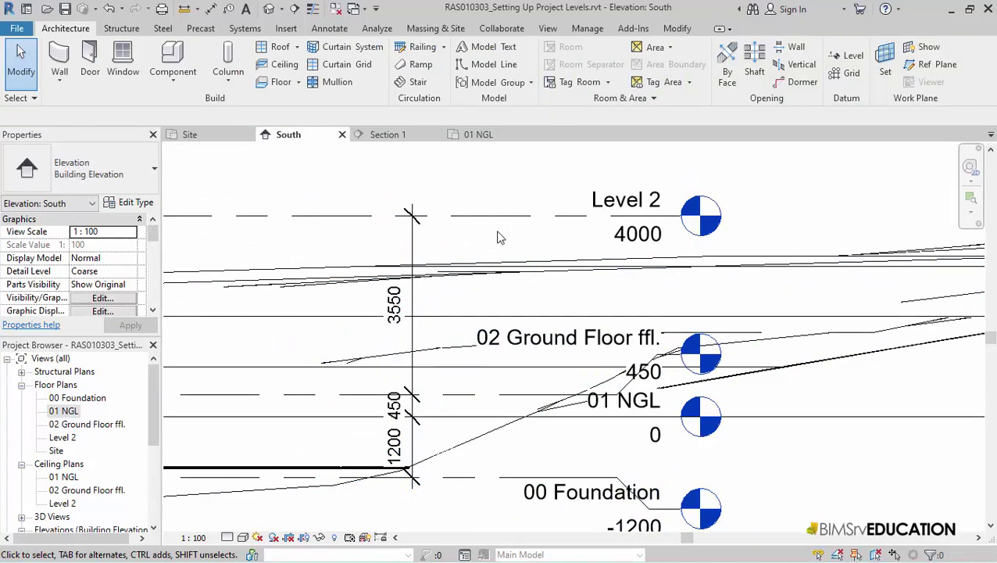
Rename Level 2 as 03 First Floor and rename its corresponding views too
scroll(499, 235, "down", 1)
middle_click_drag(498, 234, 552, 315)
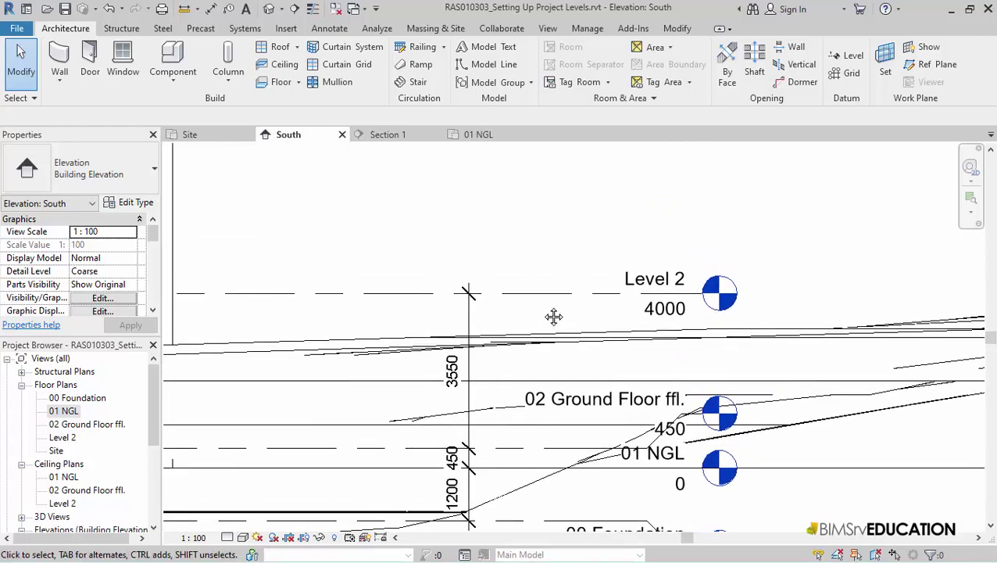
left_click(633, 279)
left_click(633, 279)
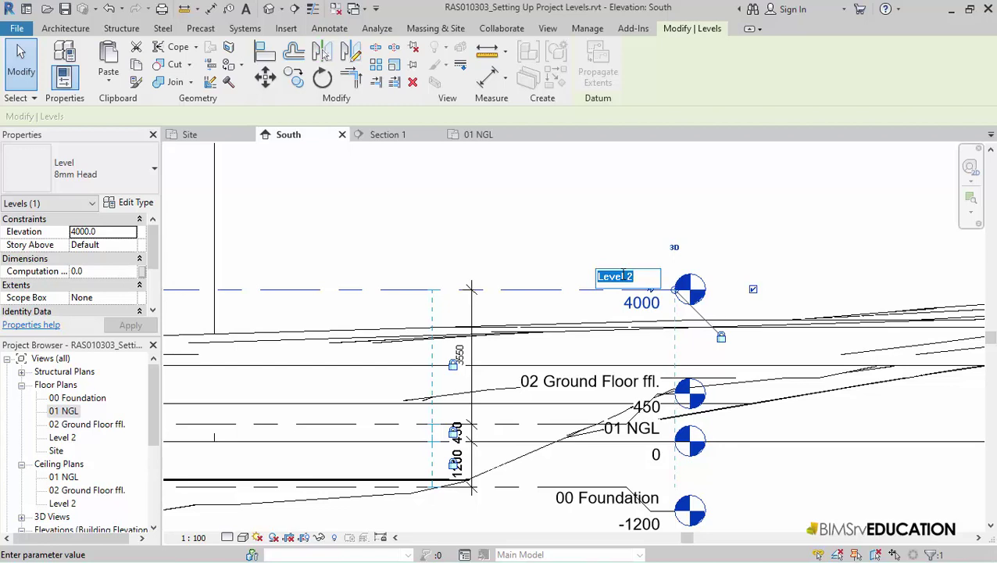
type("03 First Floor")
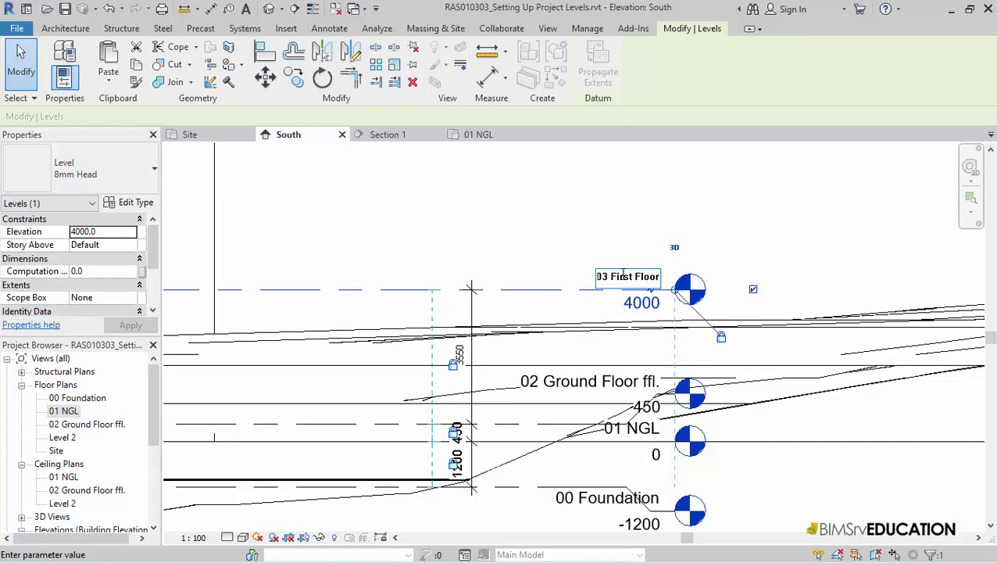
left_click(527, 227)
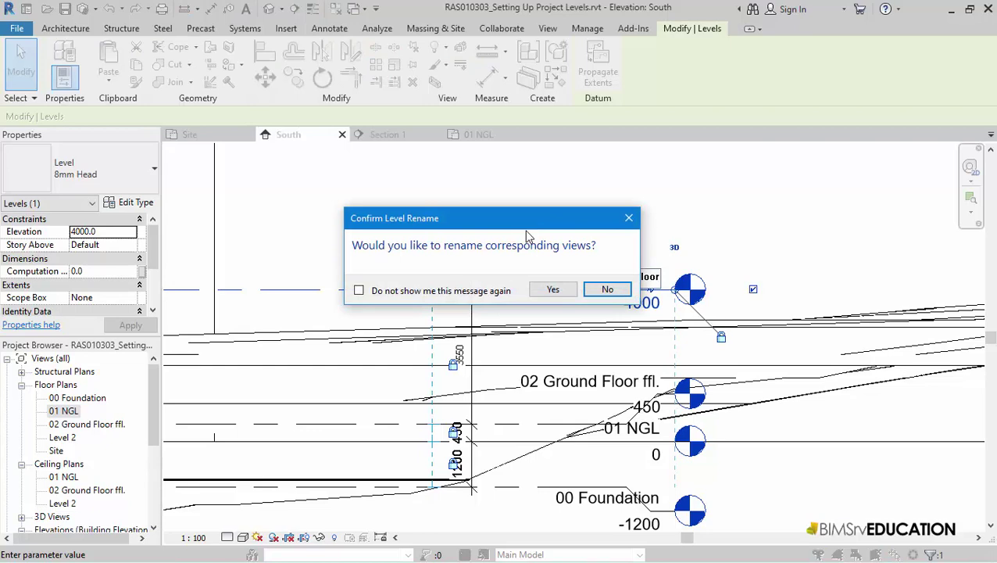
left_click(552, 290)
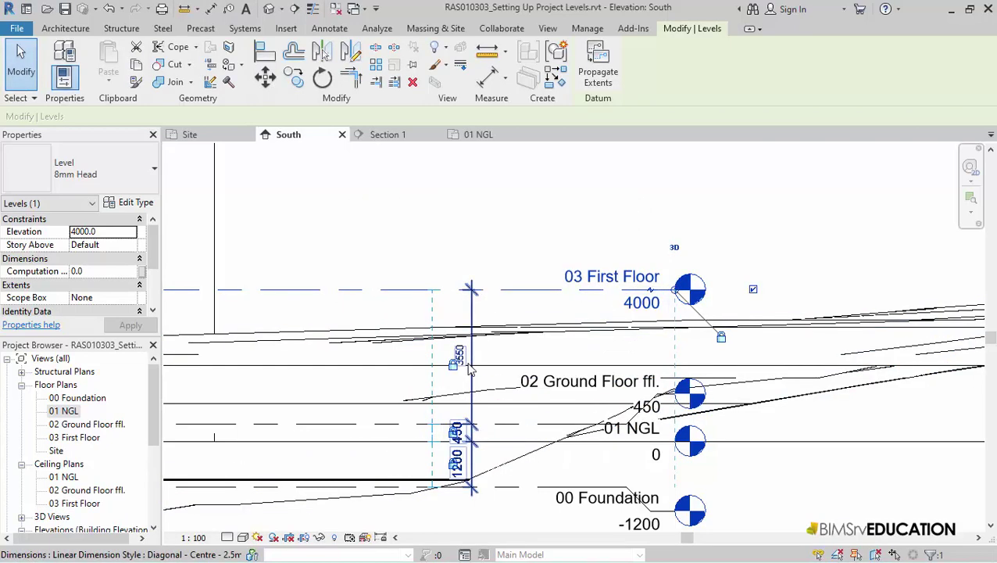
left_click(410, 273)
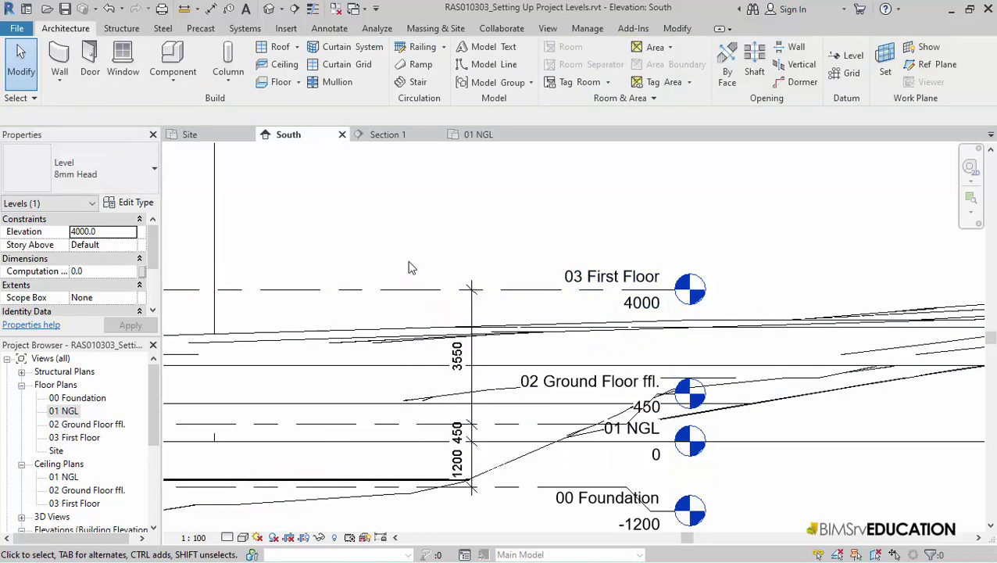
Set the height from 02 Ground Floor ffl. to 03 First Floor with the formula =178*18
left_click(506, 296)
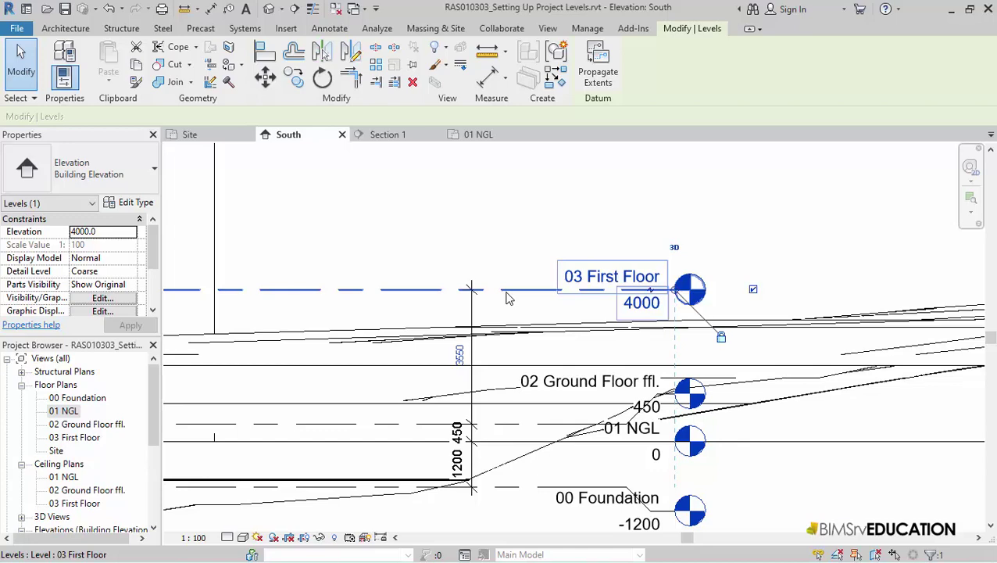
left_click(507, 296)
left_click(459, 354)
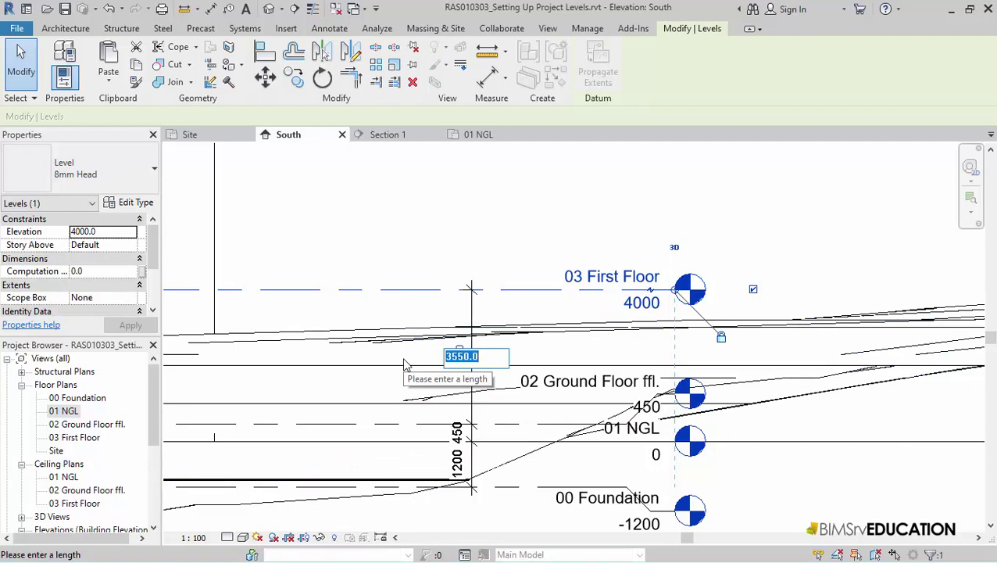
type("=178")
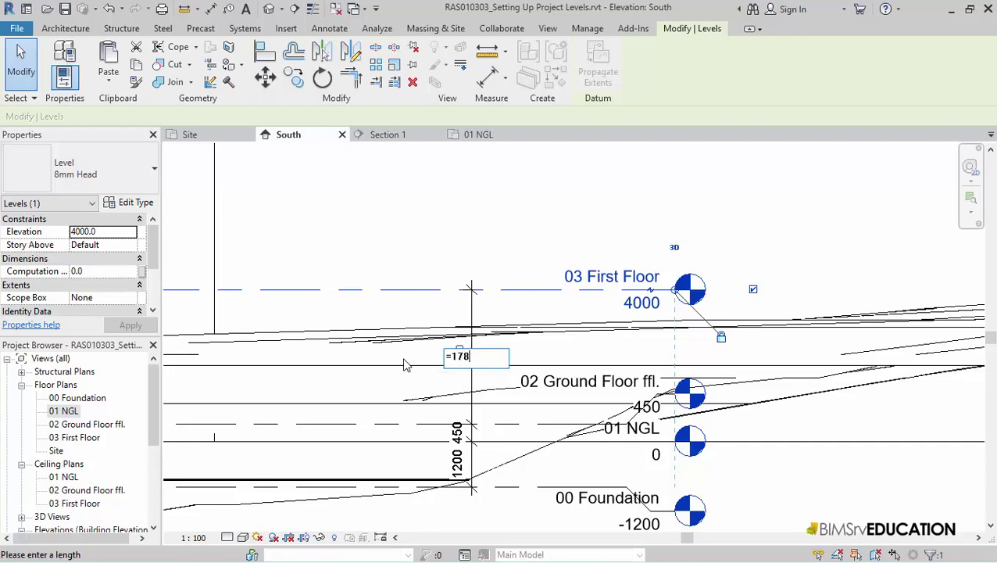
type("*18")
key("Return")
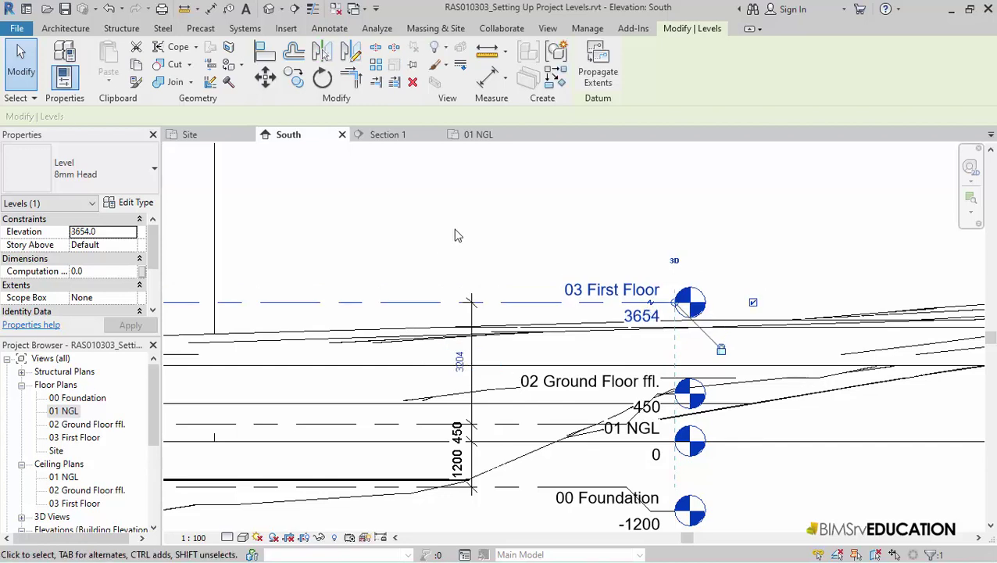
key("Escape")
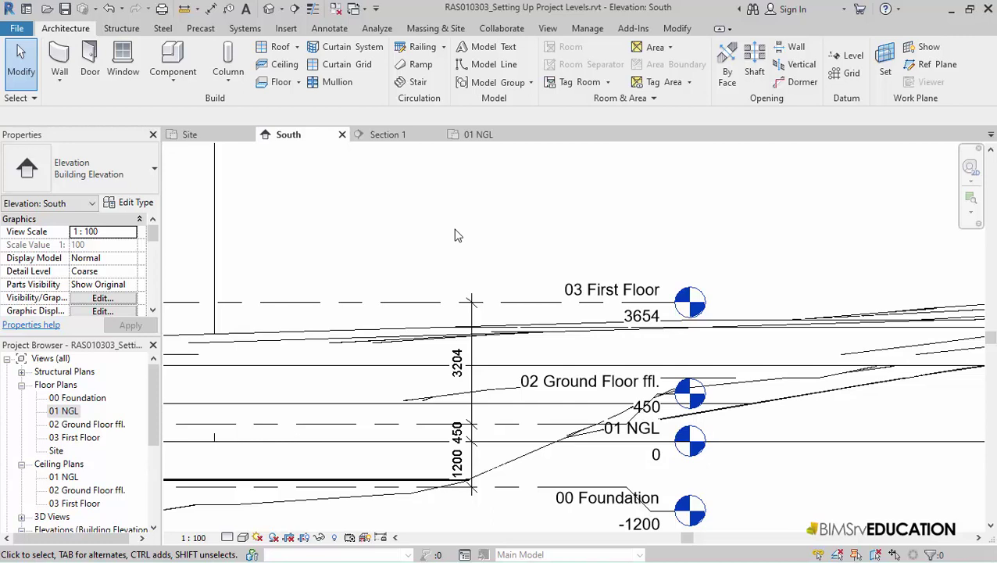
Add a level offset 3204 above 03 First Floor by picking its line, creating only floor plan and structural plan views
middle_click_drag(527, 260, 543, 276)
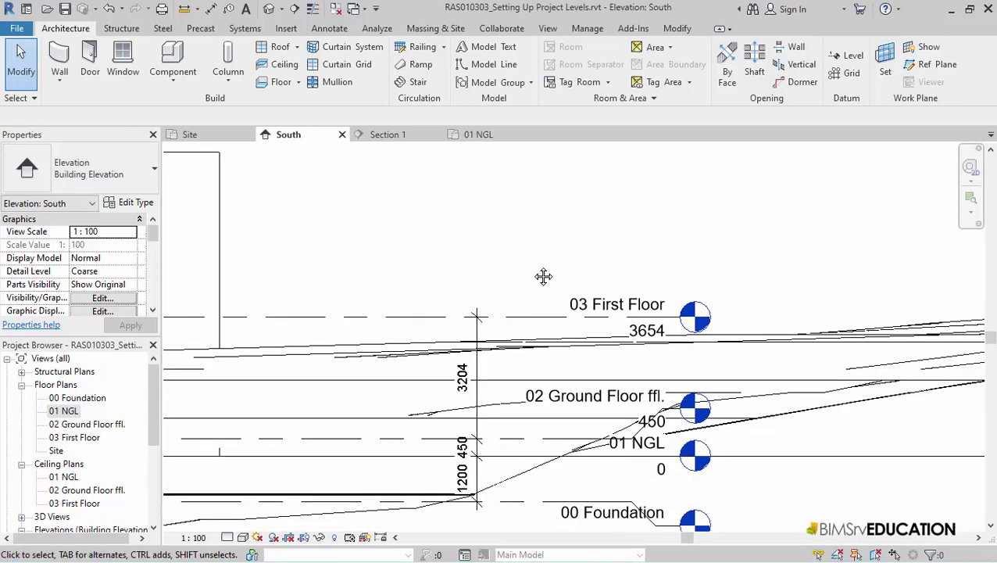
left_click(850, 56)
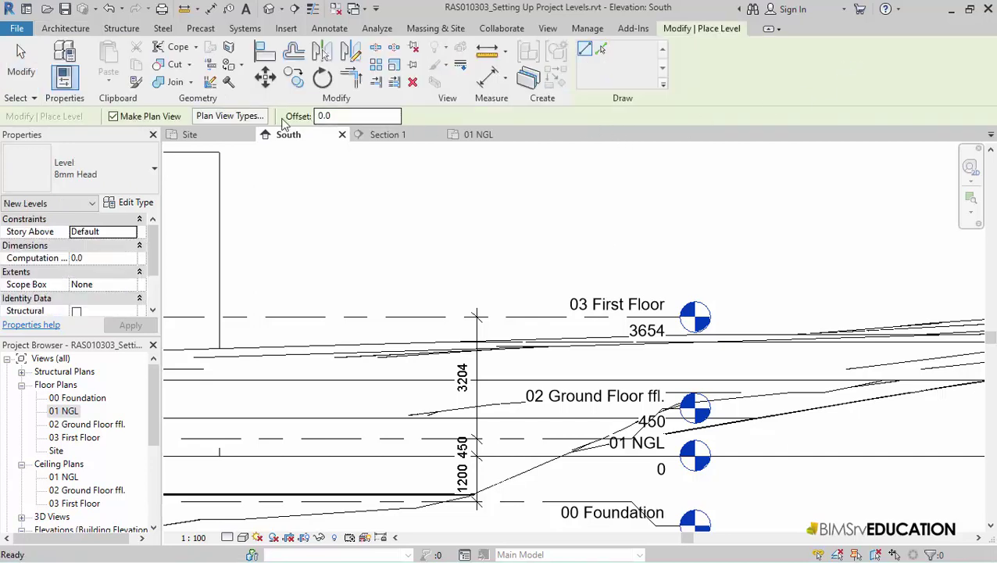
left_click(262, 119)
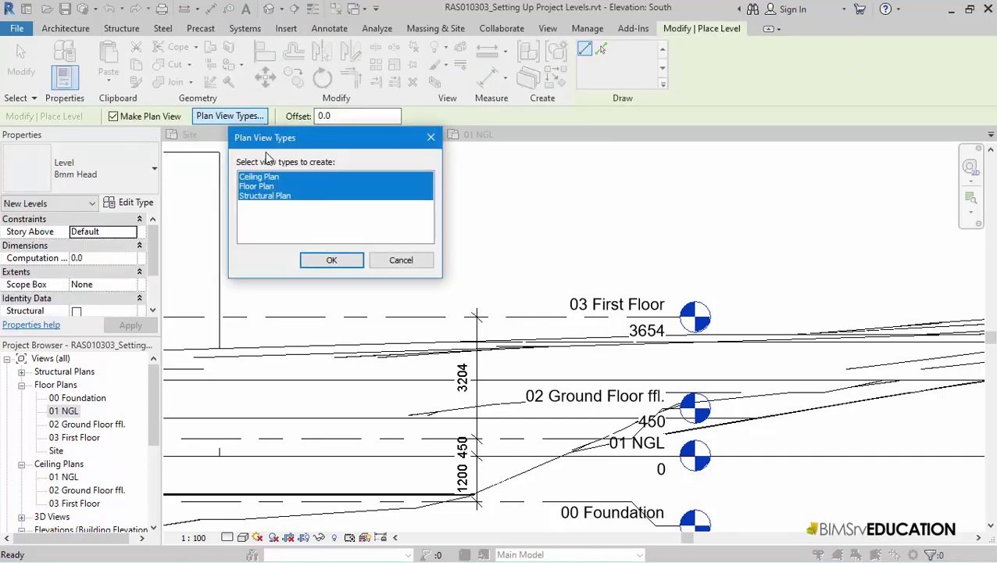
left_click(266, 176, "ctrl")
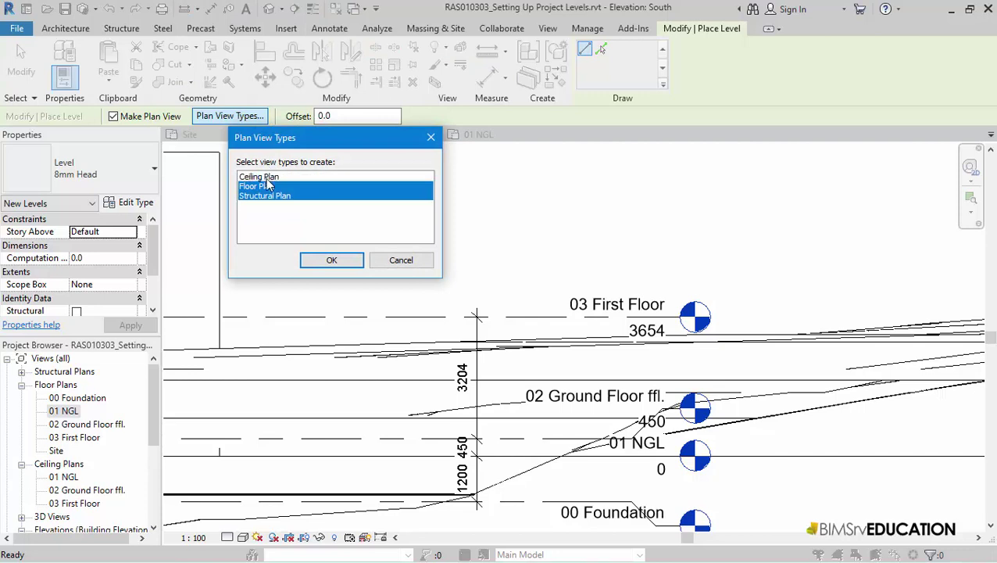
left_click(325, 261)
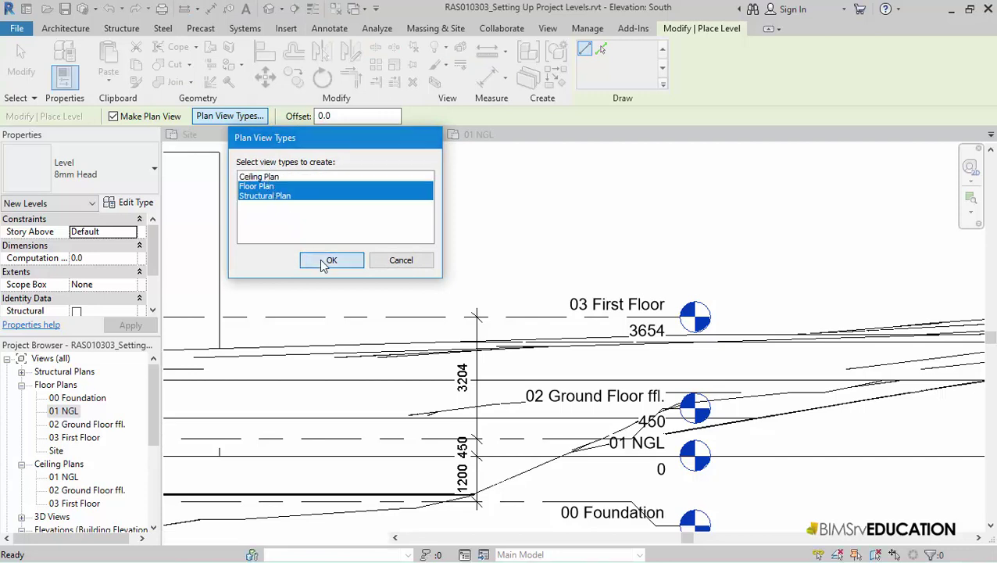
left_click(603, 50)
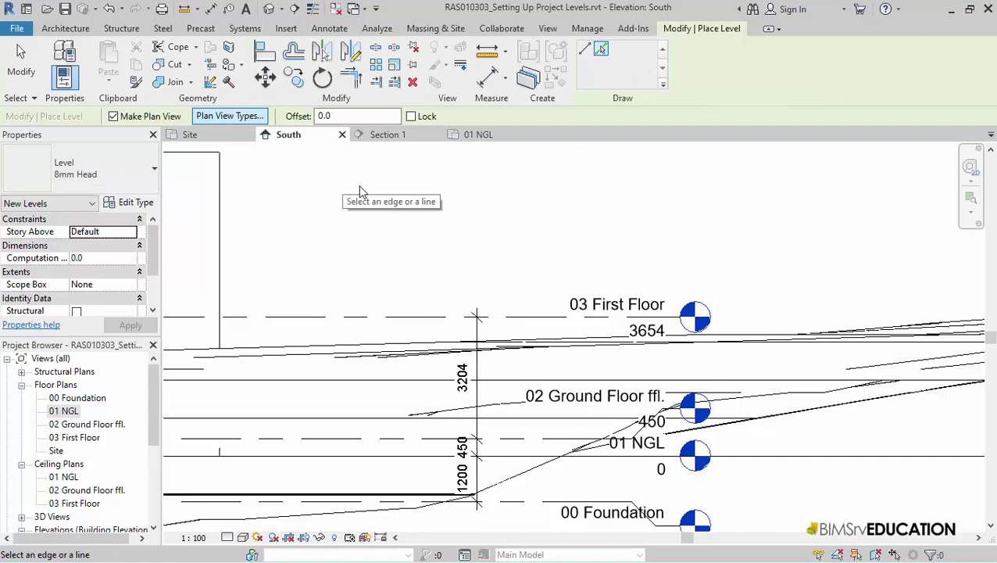
double_click(328, 116)
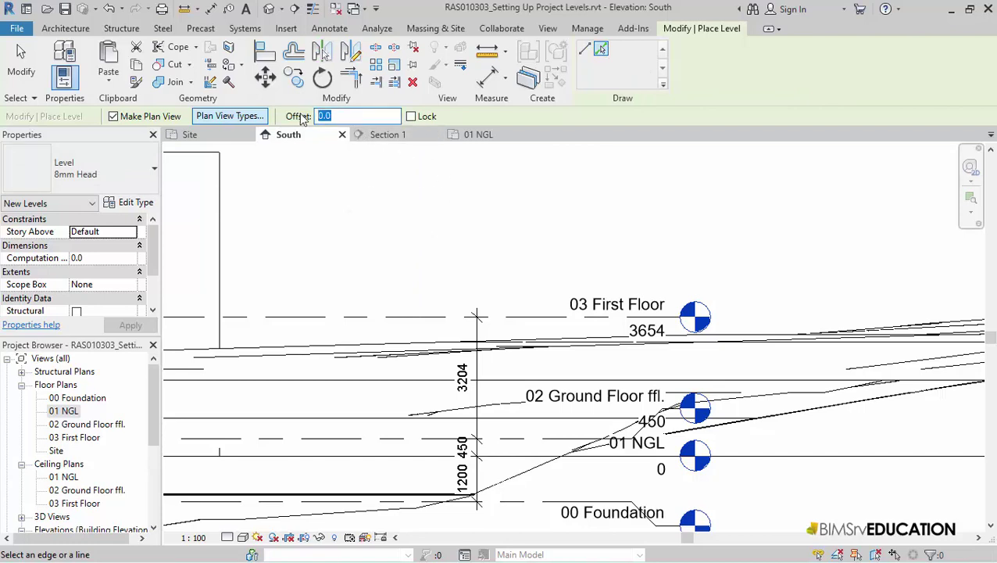
type("3204")
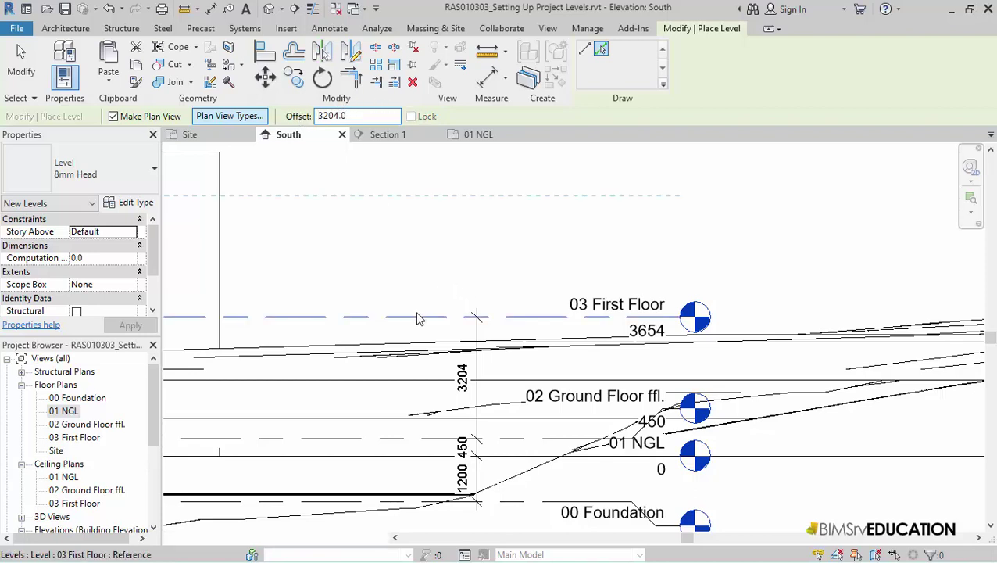
left_click(418, 319)
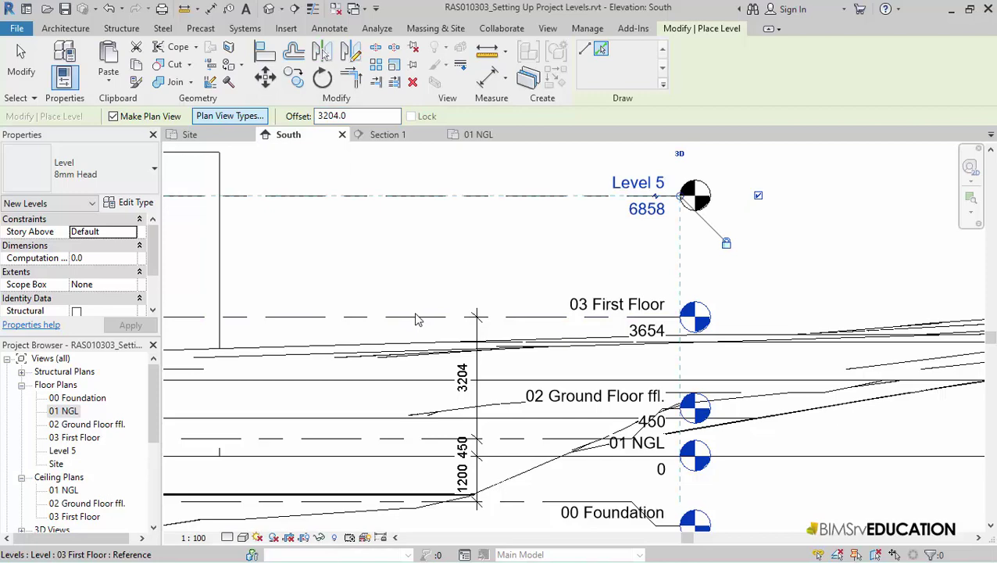
left_click(21, 66)
Rename the new level at 6858 and its corresponding views as 04 Roof, and expand the list of structural plans
left_click(630, 179)
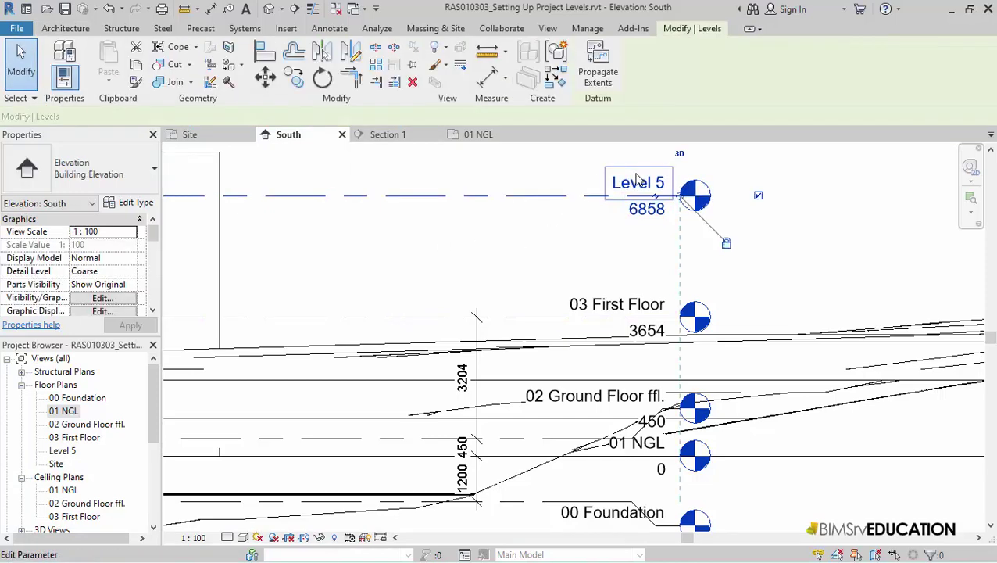
left_click(635, 180)
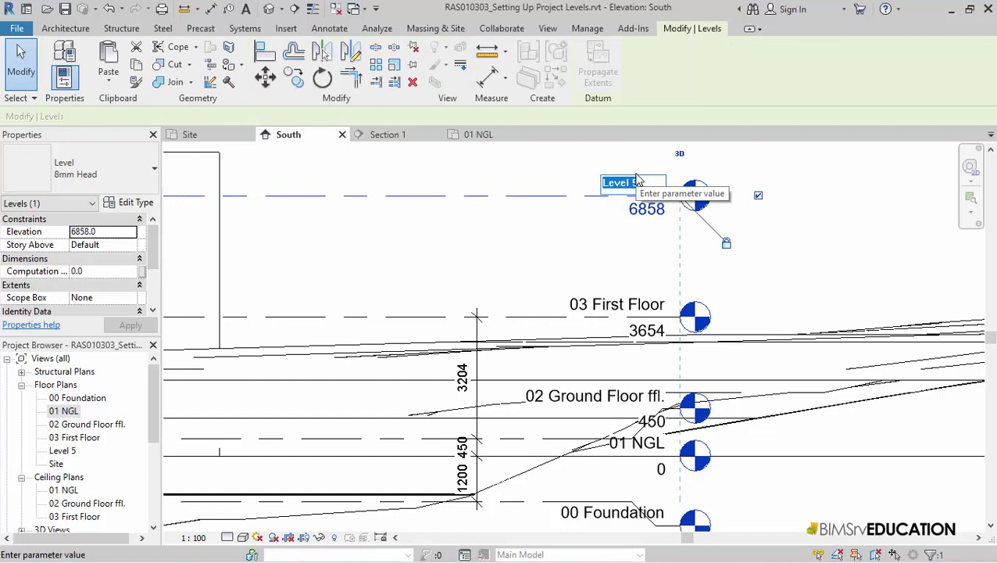
type("04")
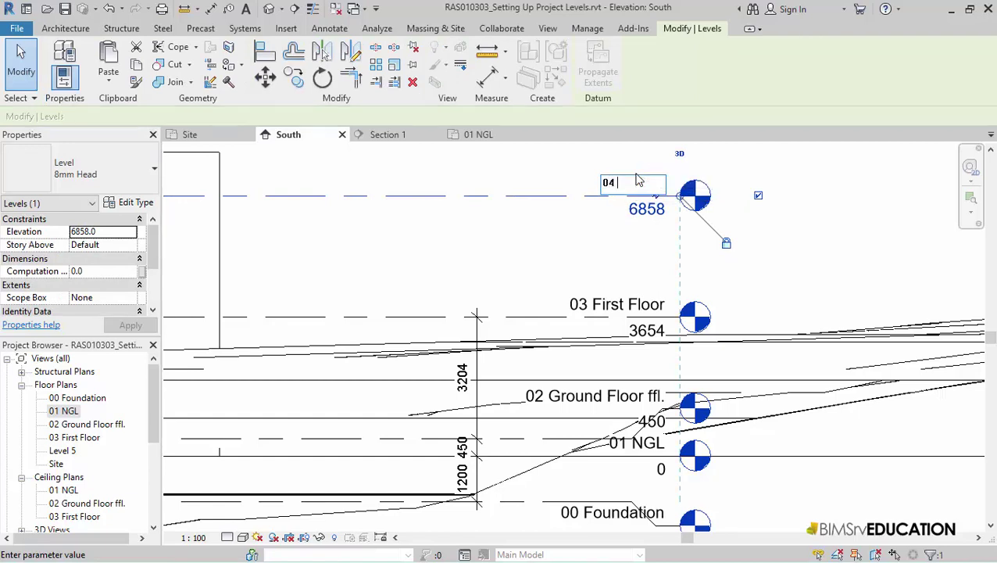
type(" Roof")
left_click(535, 268)
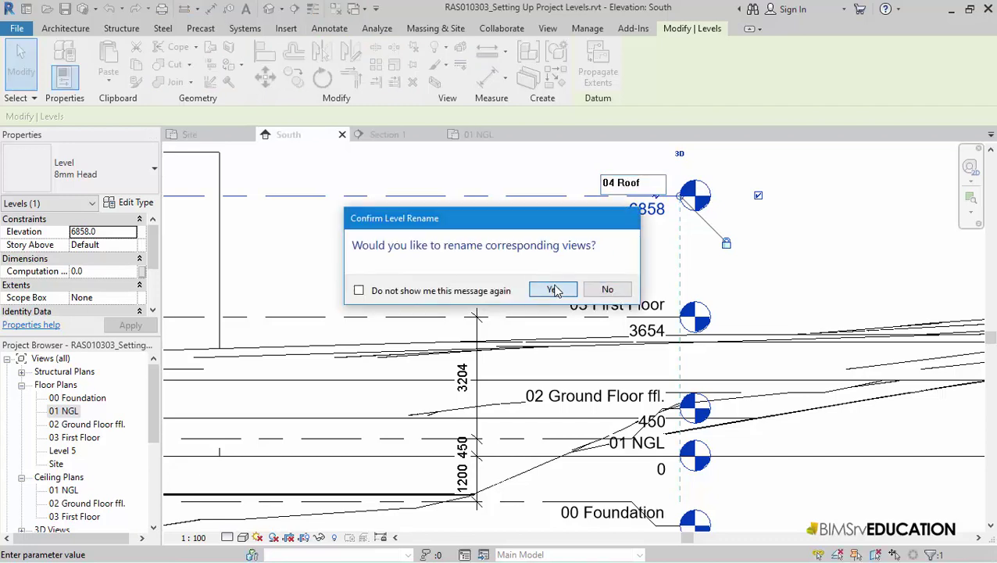
left_click(554, 289)
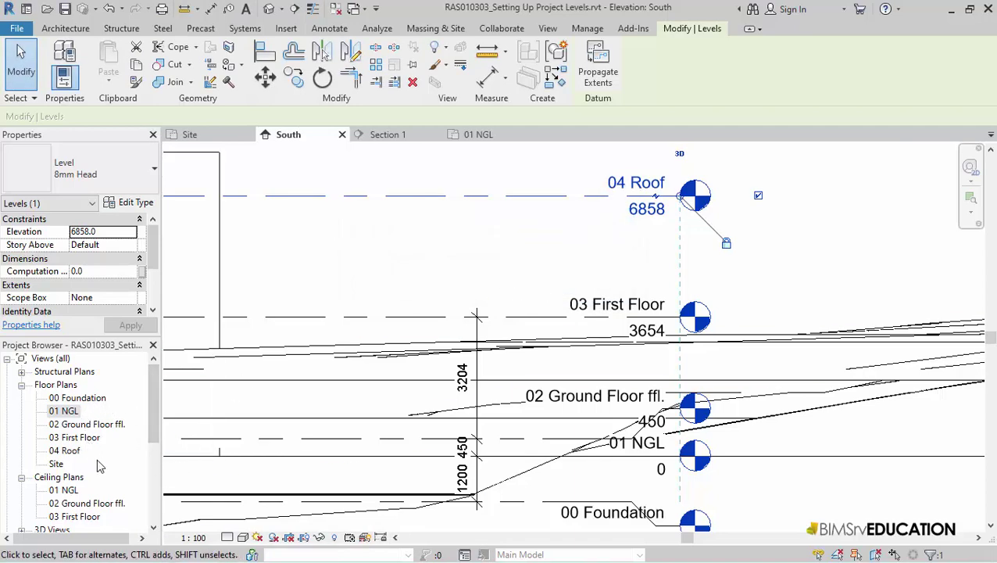
scroll(100, 466, "down", 1)
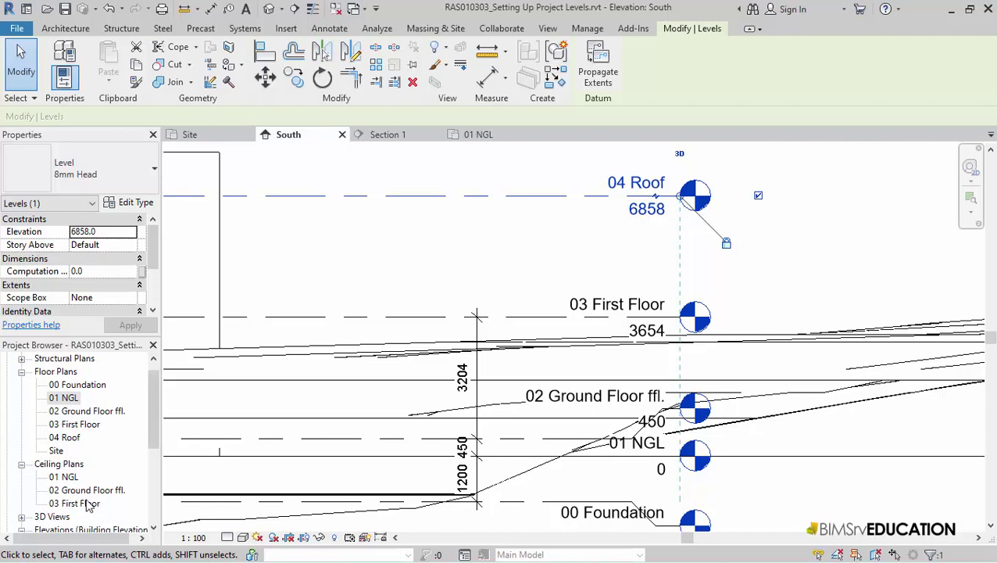
left_click(22, 358)
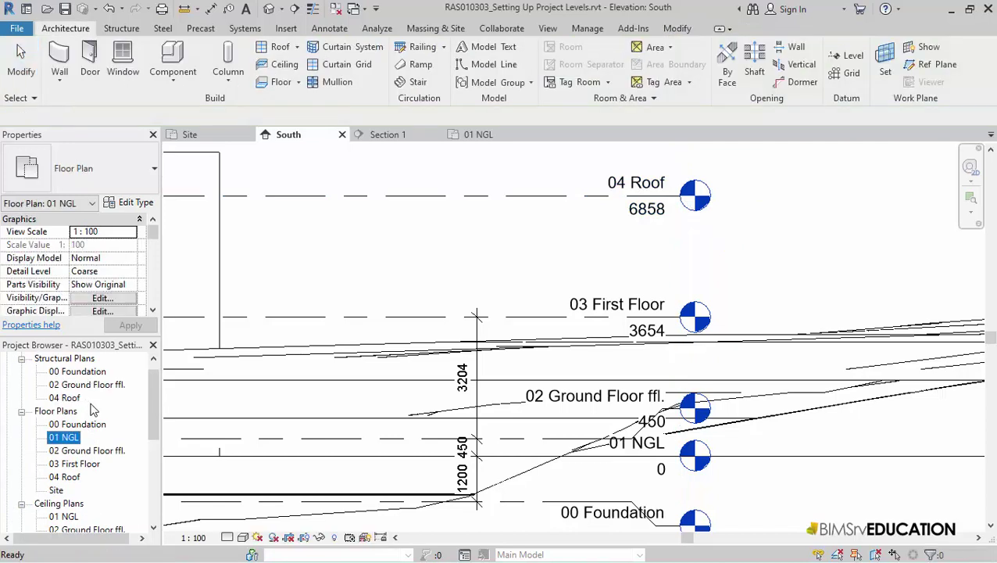
scroll(93, 481, "down", 2)
scroll(93, 483, "down", 2)
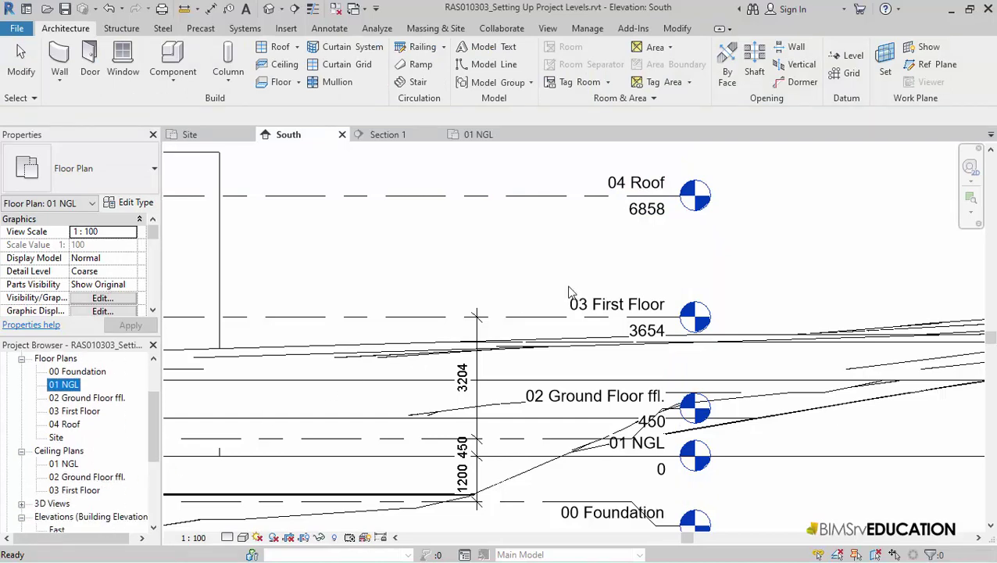
Edit the witness lines of the level dimension string to include 04 Roof, and lock both 3204 segments
left_click(547, 195)
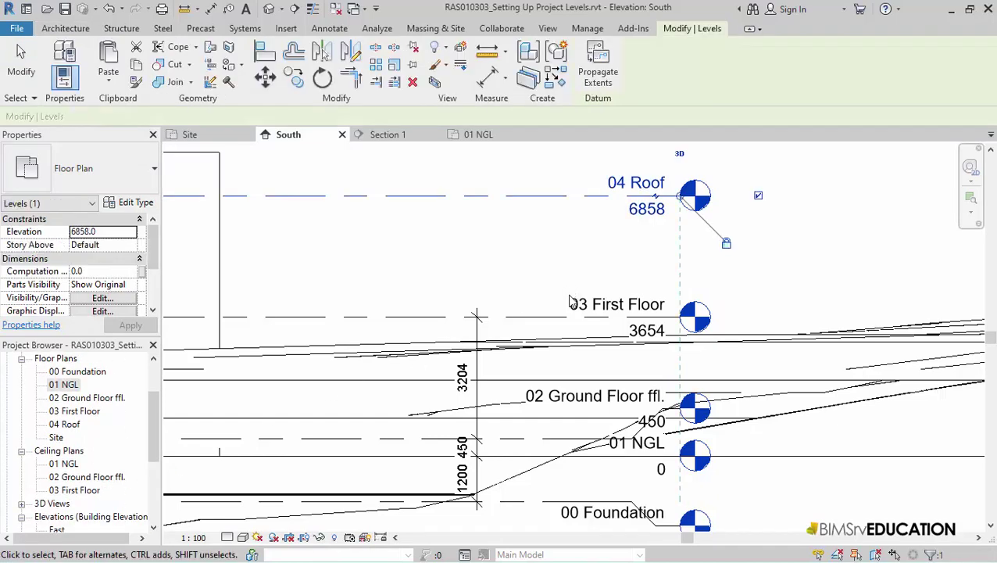
left_click(479, 331)
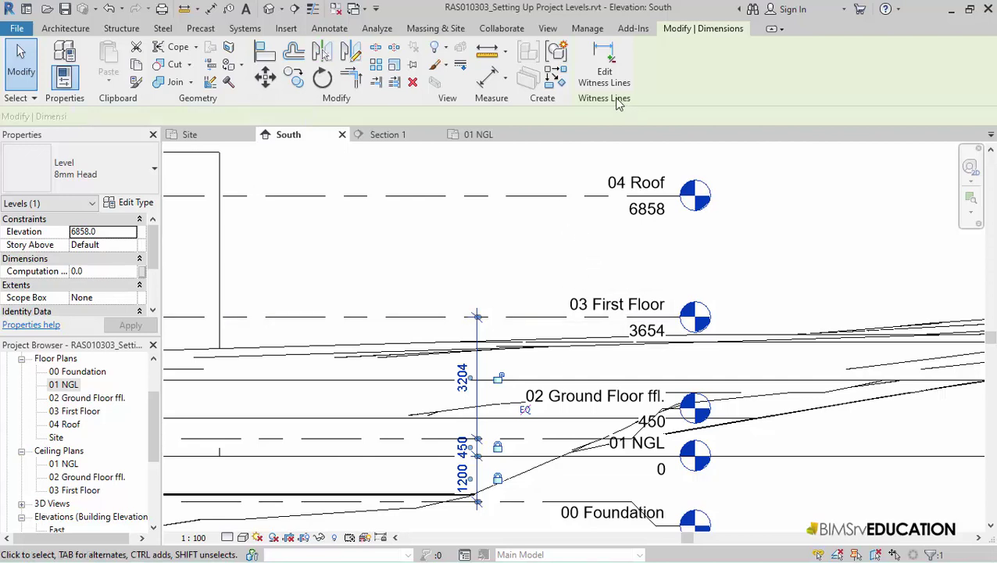
left_click(604, 69)
left_click(481, 196)
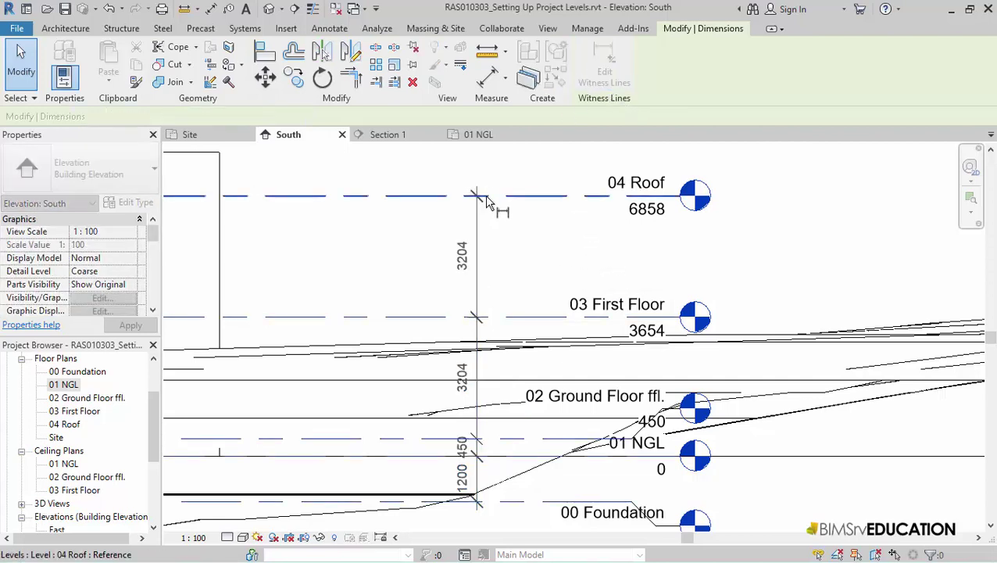
left_click(484, 218)
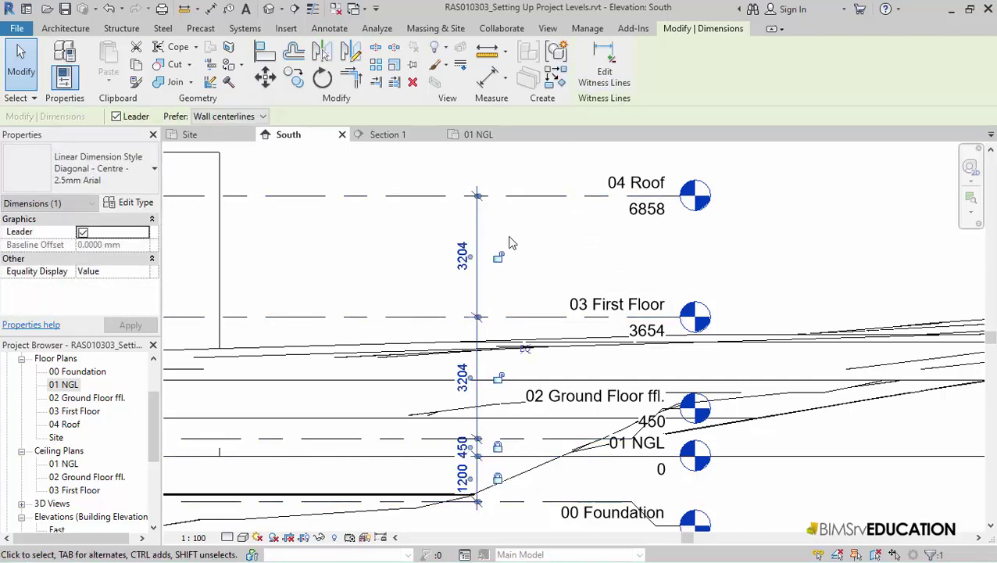
left_click(501, 258)
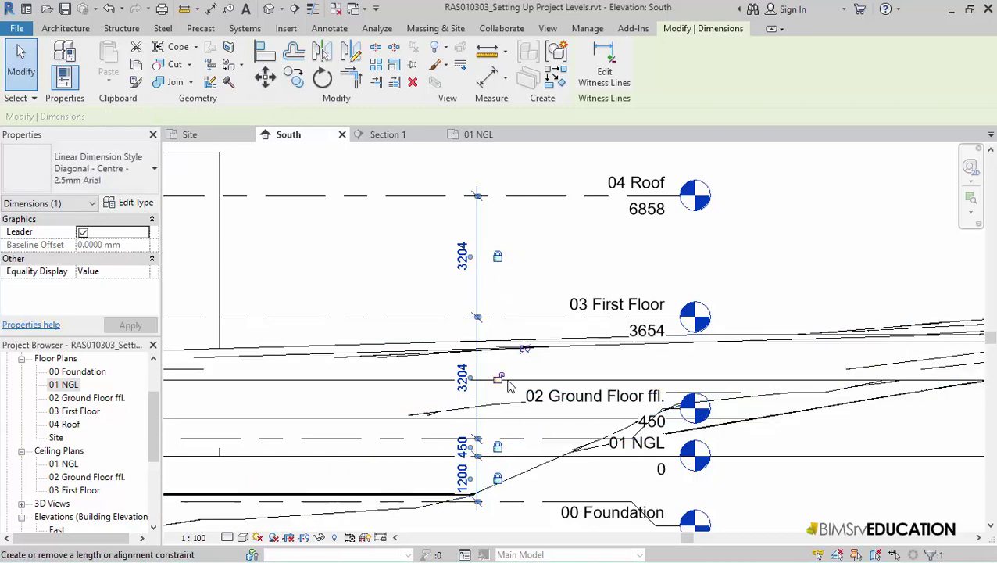
key("Escape")
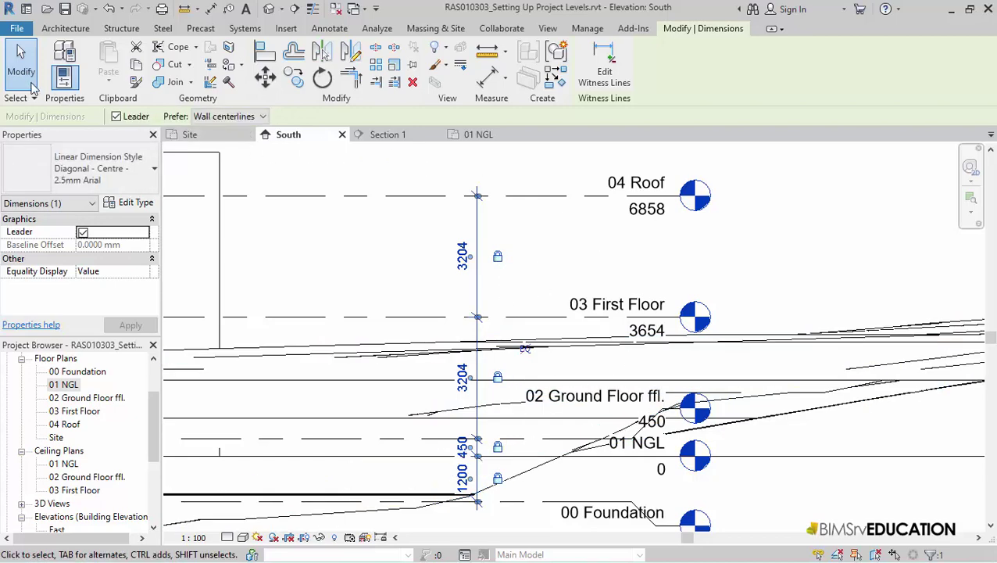